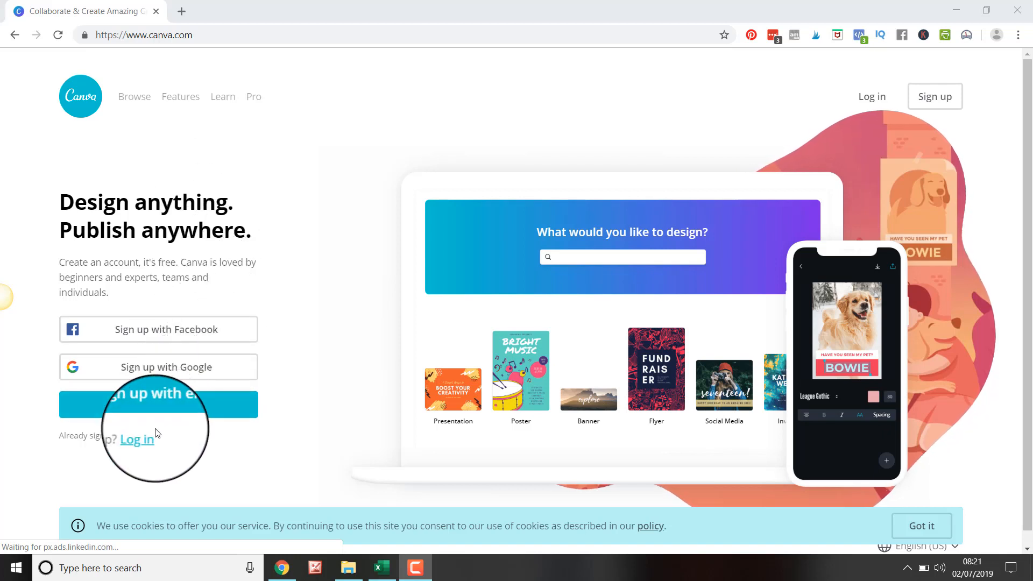
Open the login form from the Canva home page and log in to the existing account
click(147, 443)
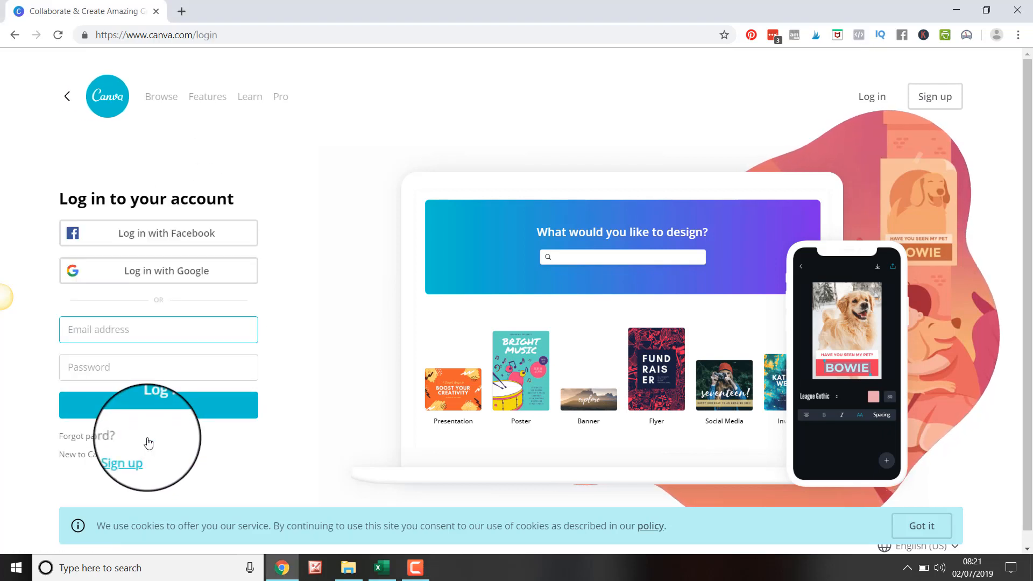
click(148, 407)
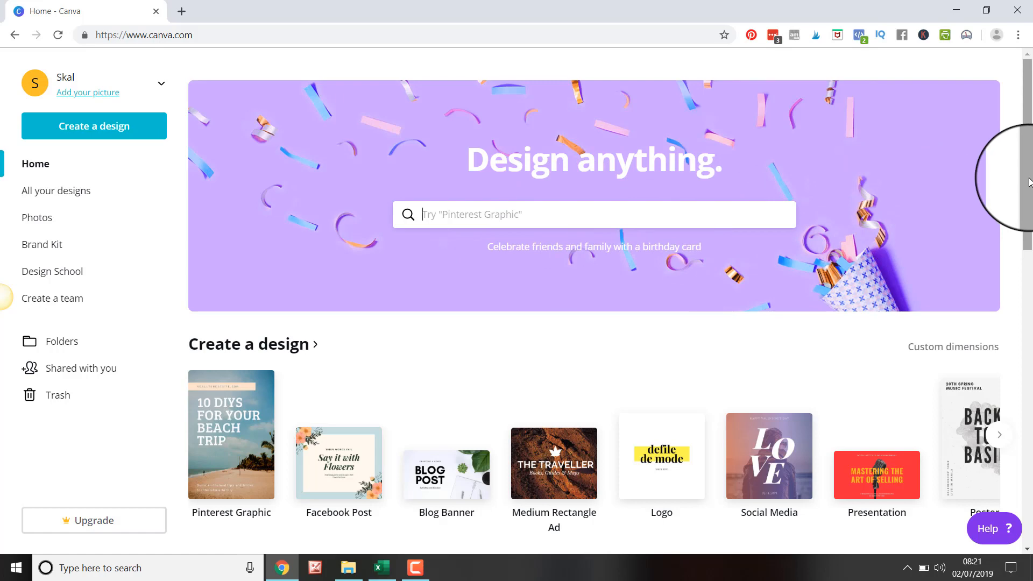
Browse the whole row of design types under Create a design, from Pinterest Graphic through to Leaderboard Ad
drag(1030, 181, 1029, 234)
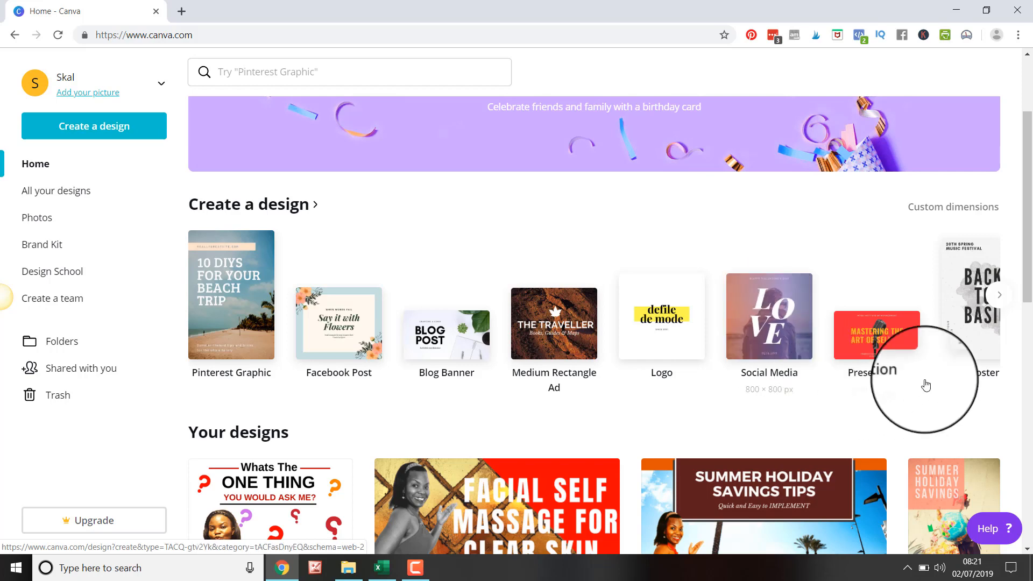
click(998, 308)
click(998, 308)
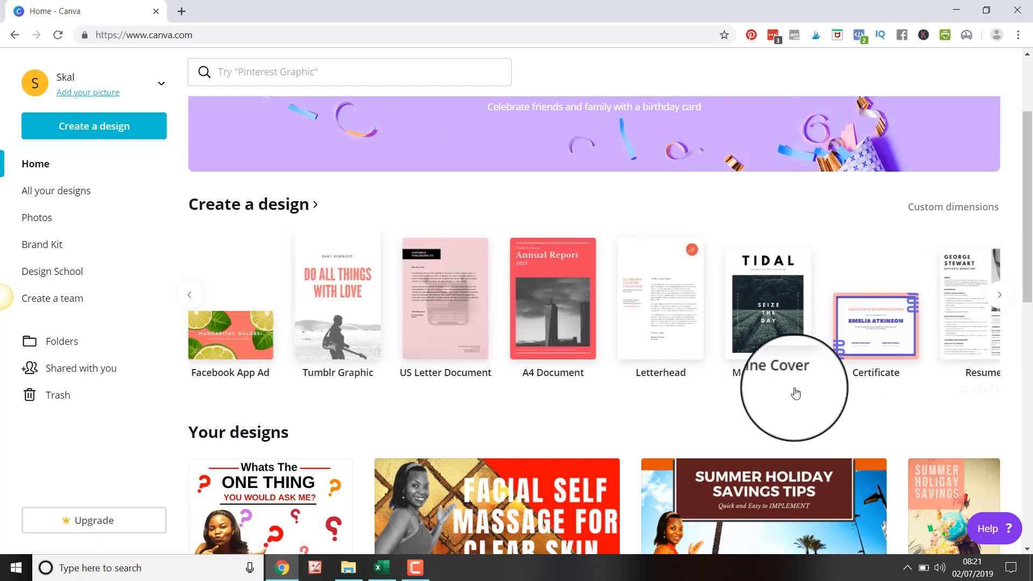
click(192, 296)
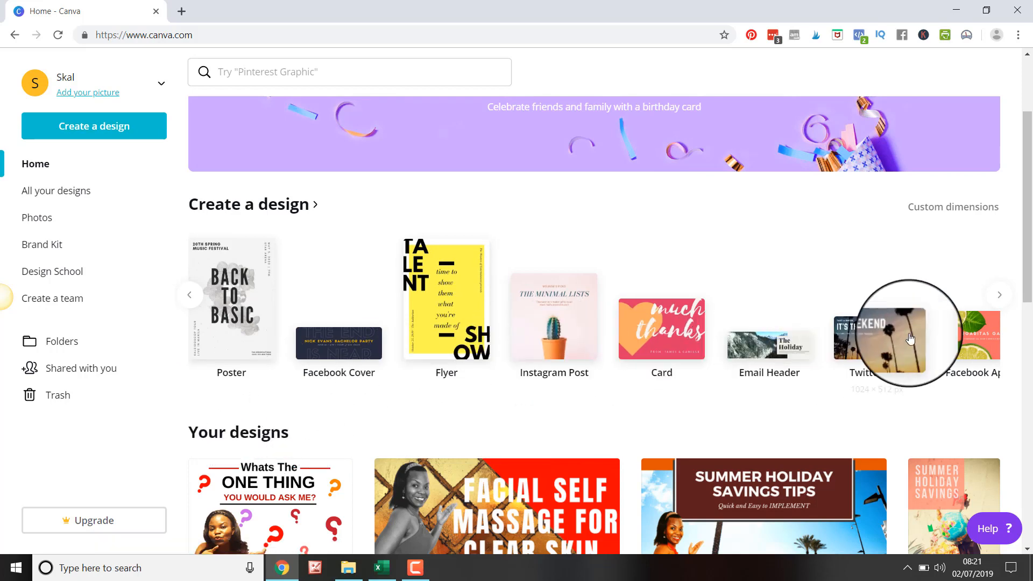
click(189, 296)
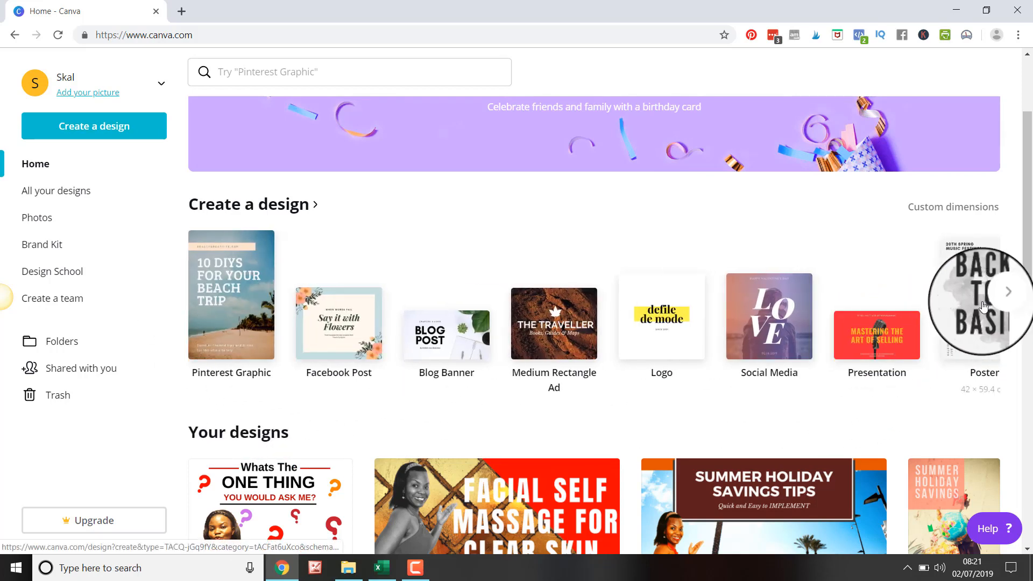
click(999, 297)
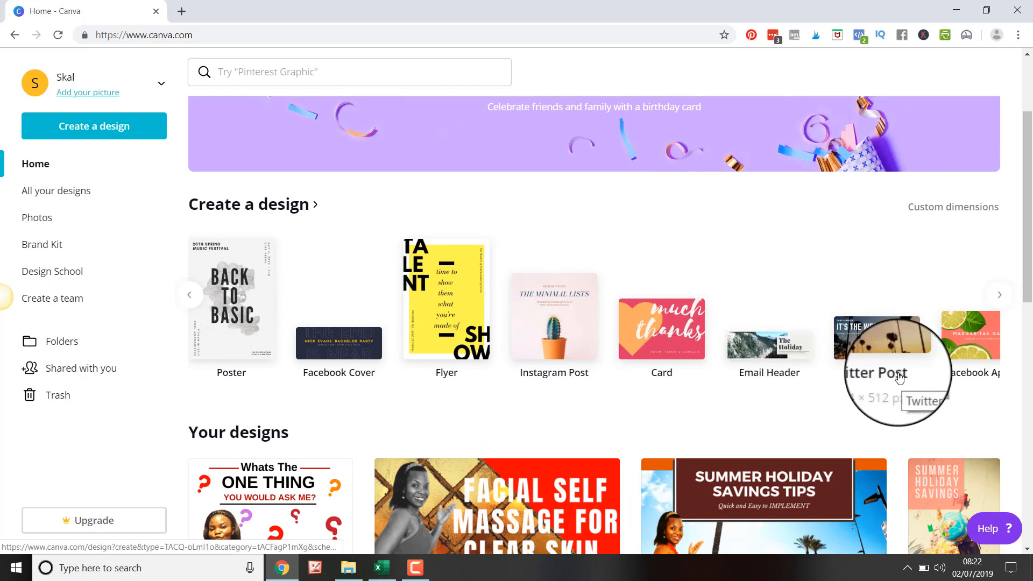
click(999, 296)
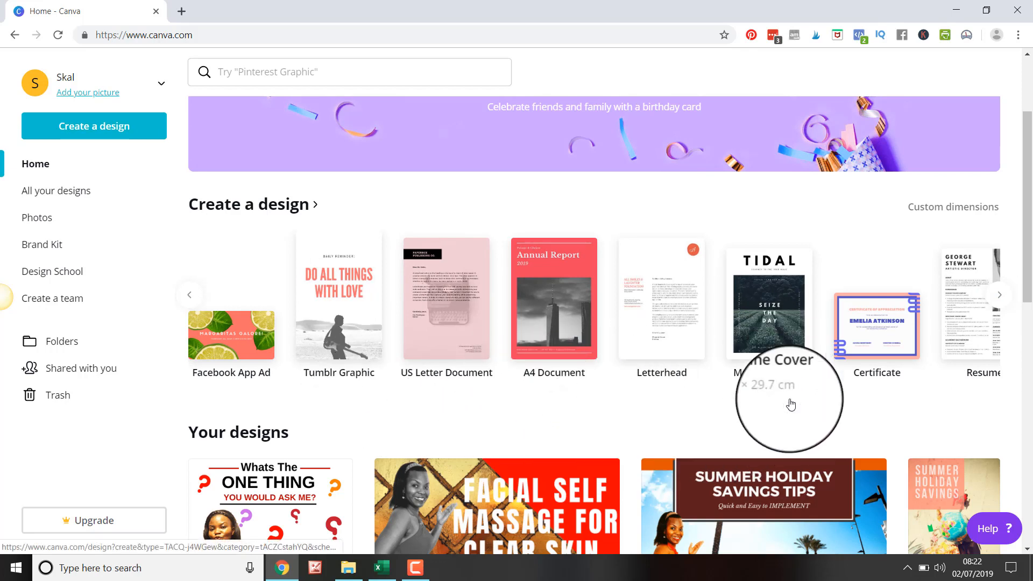
click(1008, 304)
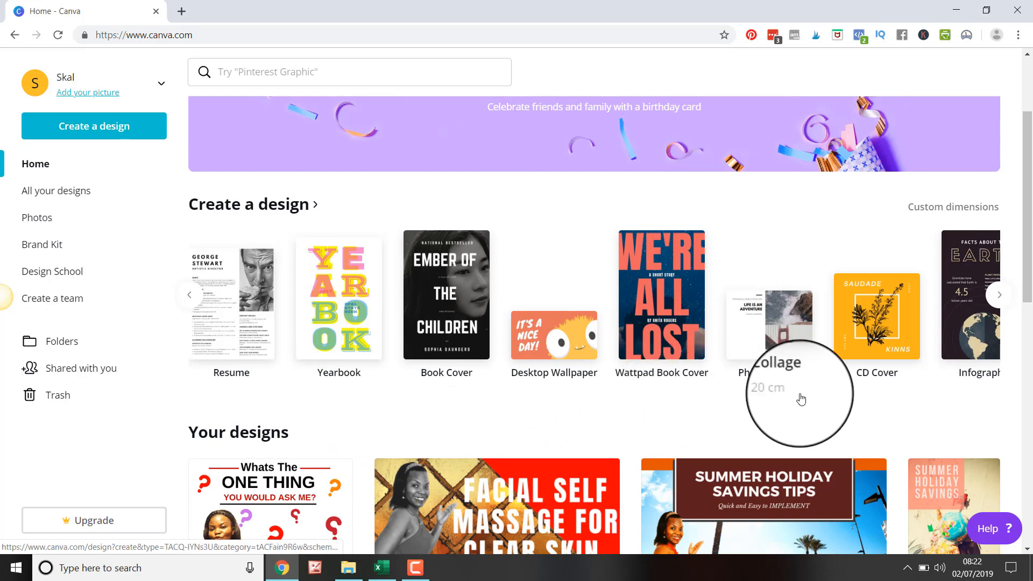
click(1000, 295)
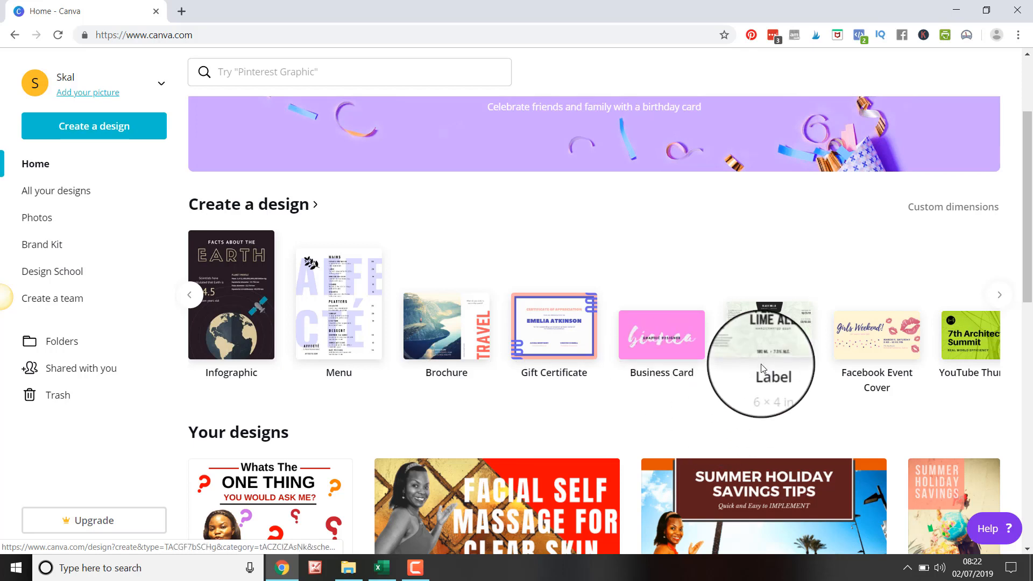
click(998, 291)
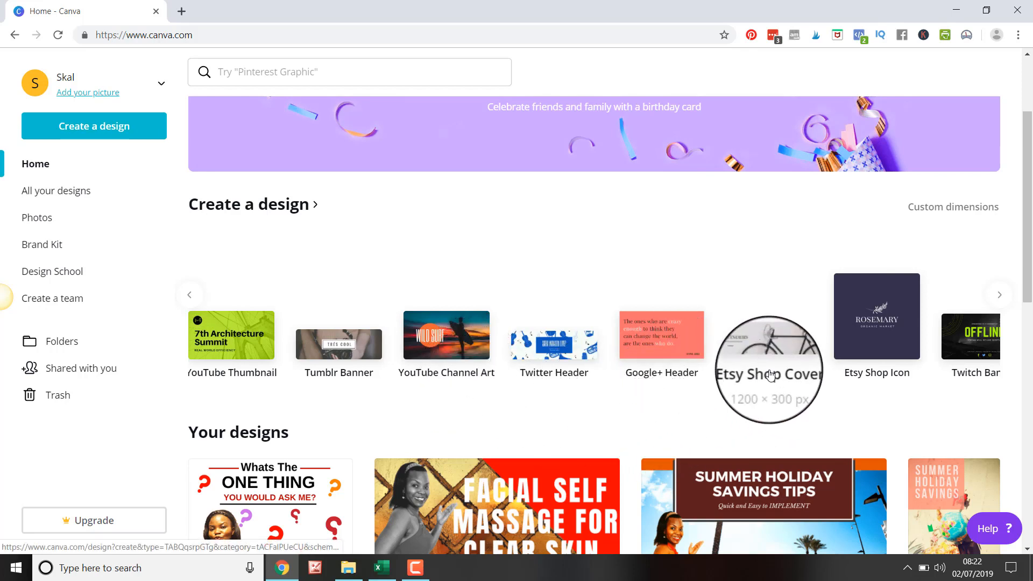
click(997, 293)
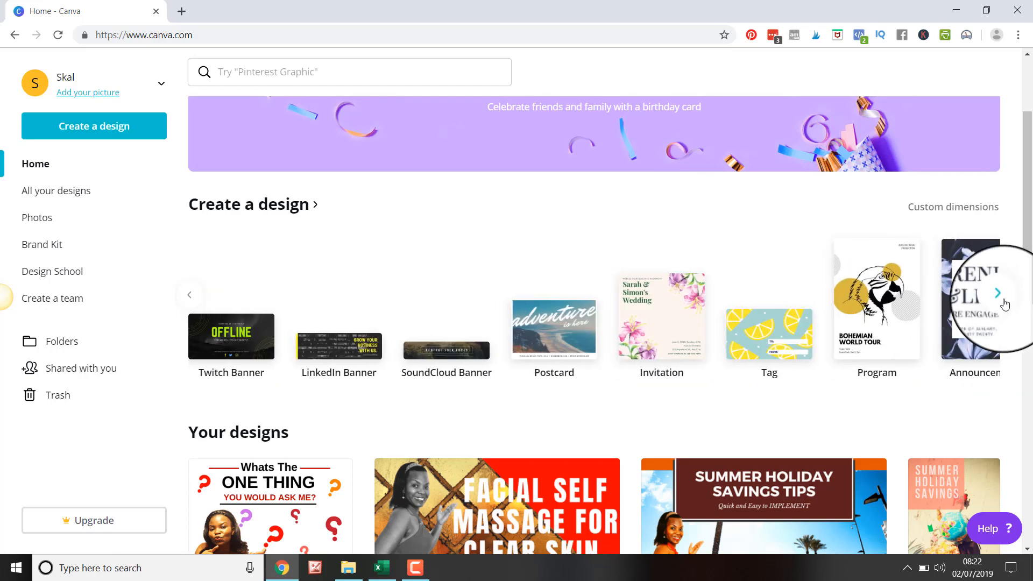
click(1003, 301)
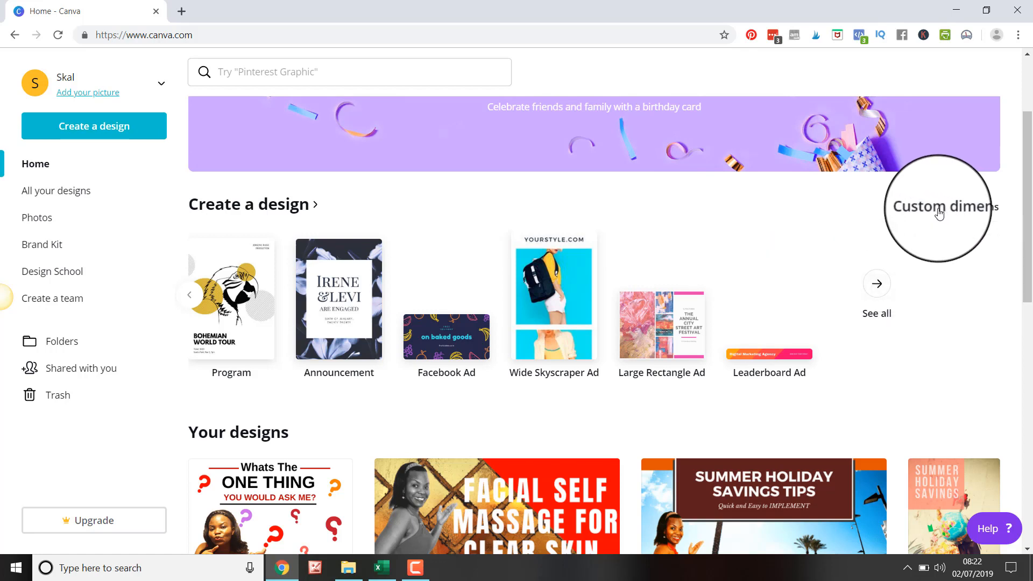
Create a blank design with custom dimensions of 292 × 100 px and dismiss the help panel
click(939, 214)
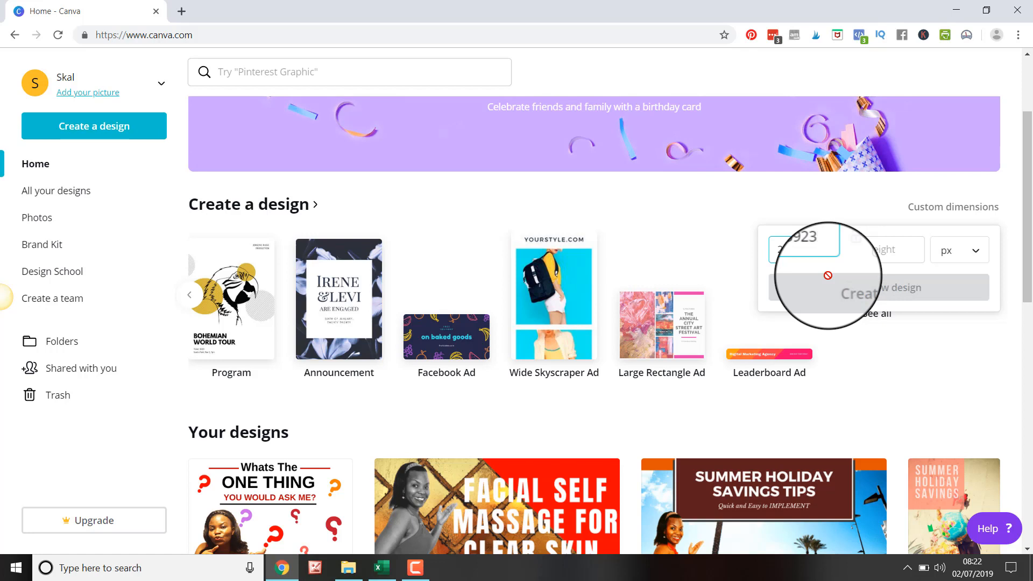
click(880, 249)
text(1080)
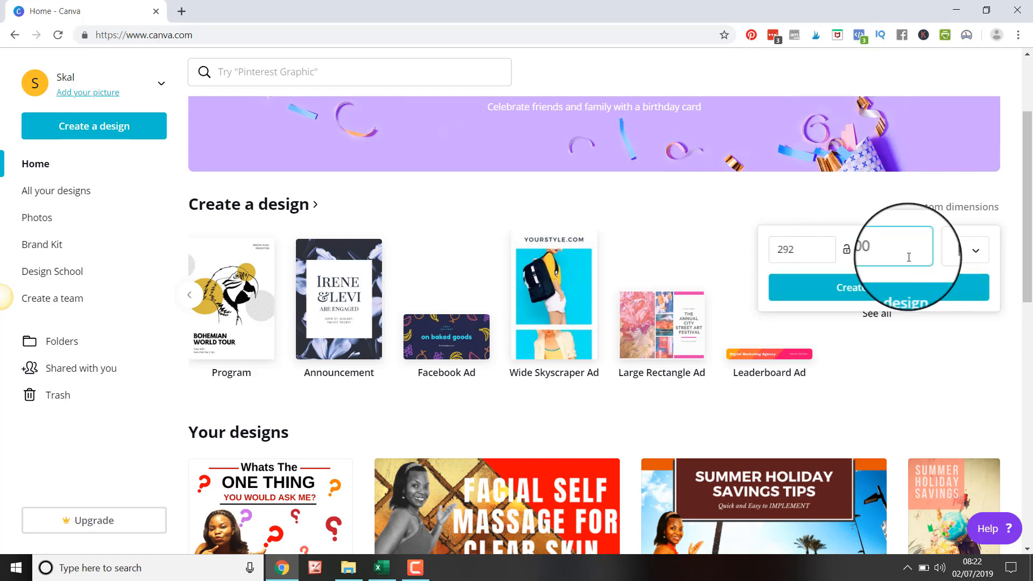
click(872, 298)
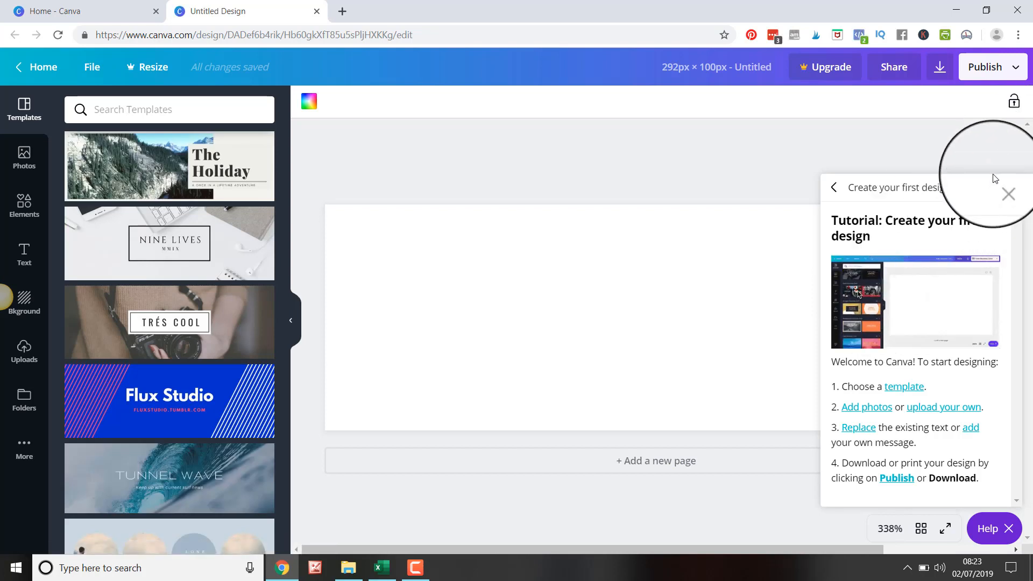
click(990, 192)
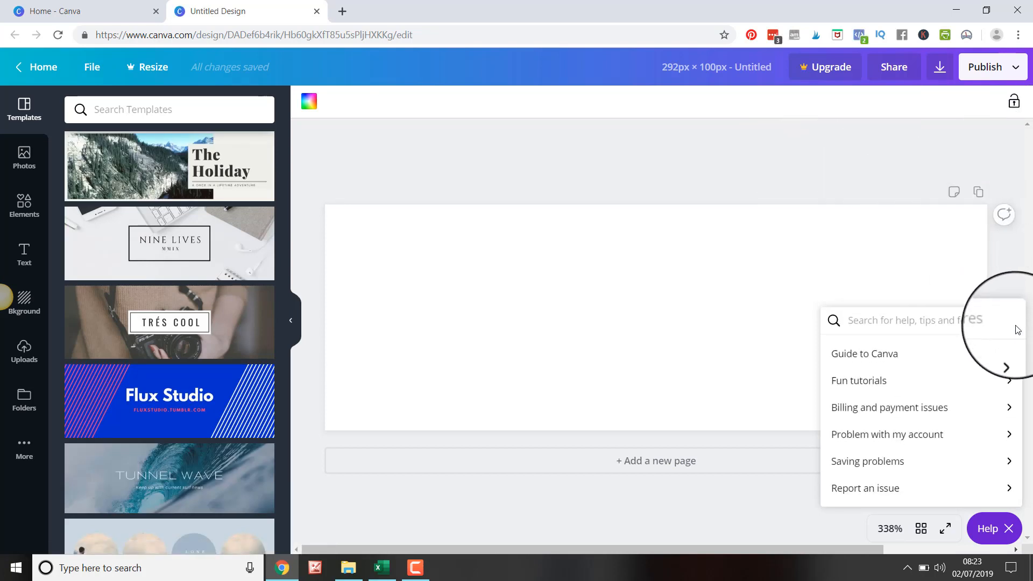
click(999, 535)
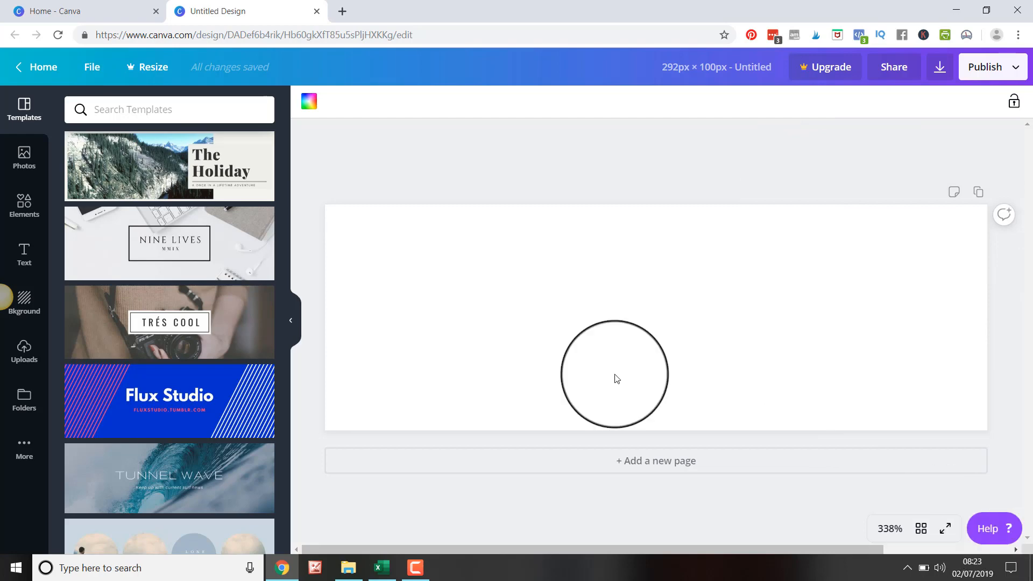
Close the untitled design and open the full list of design types from the home page
click(70, 11)
click(314, 8)
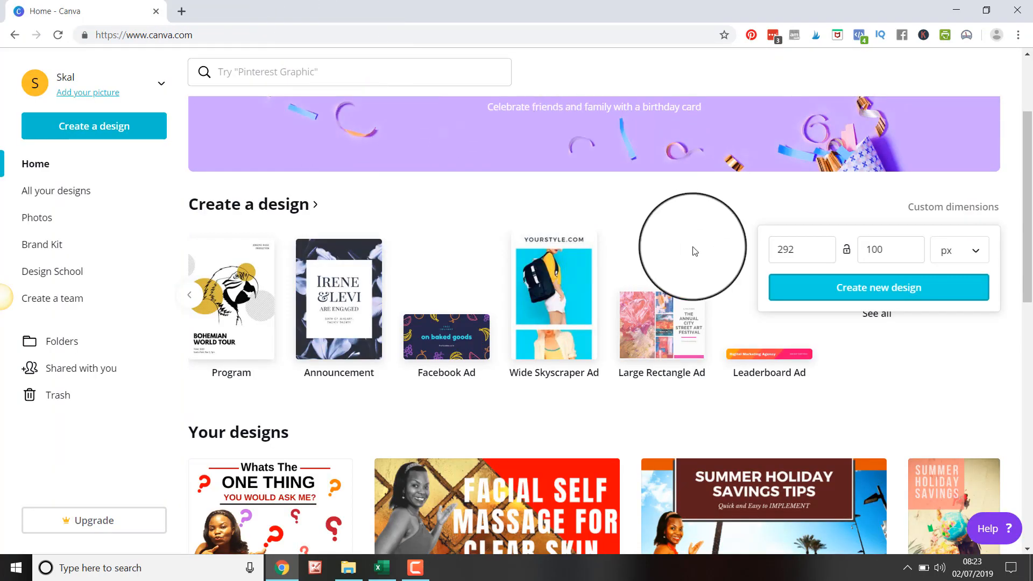
scroll(694, 251, down, 5)
scroll(472, 203, up, 5)
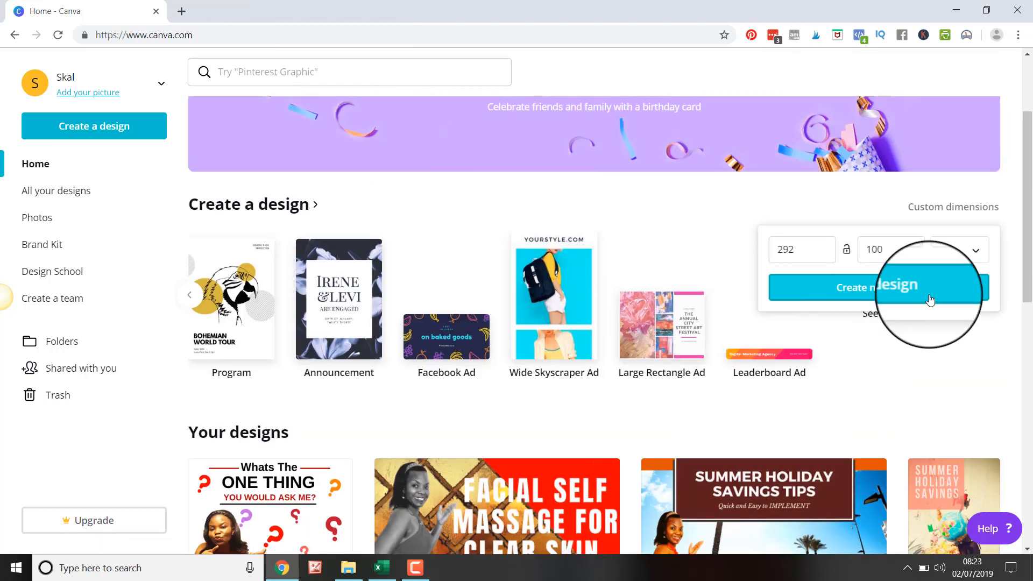
click(858, 319)
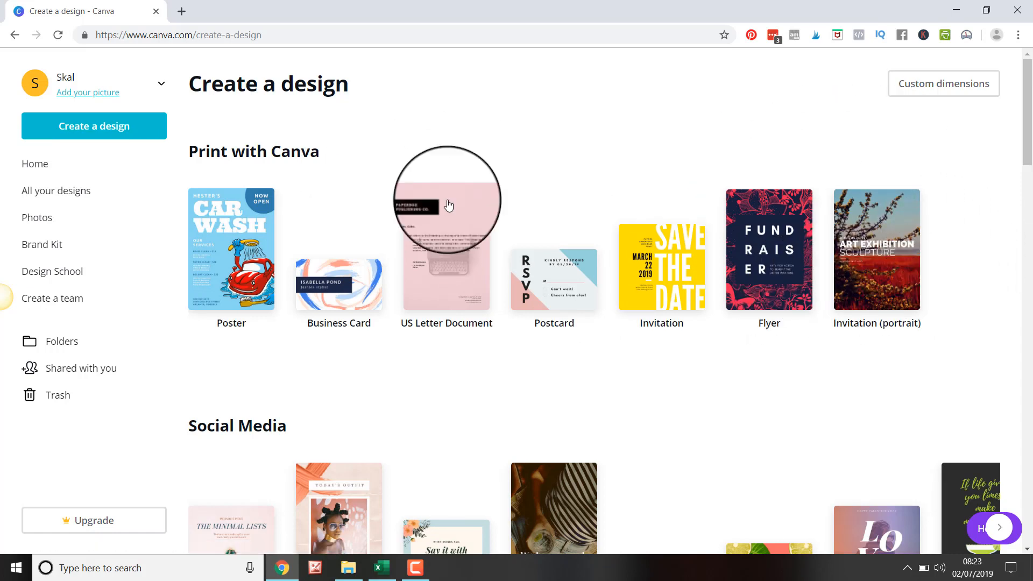
Look through the design type categories, including all Social Media formats, Documents, Personal and Events
click(59, 35)
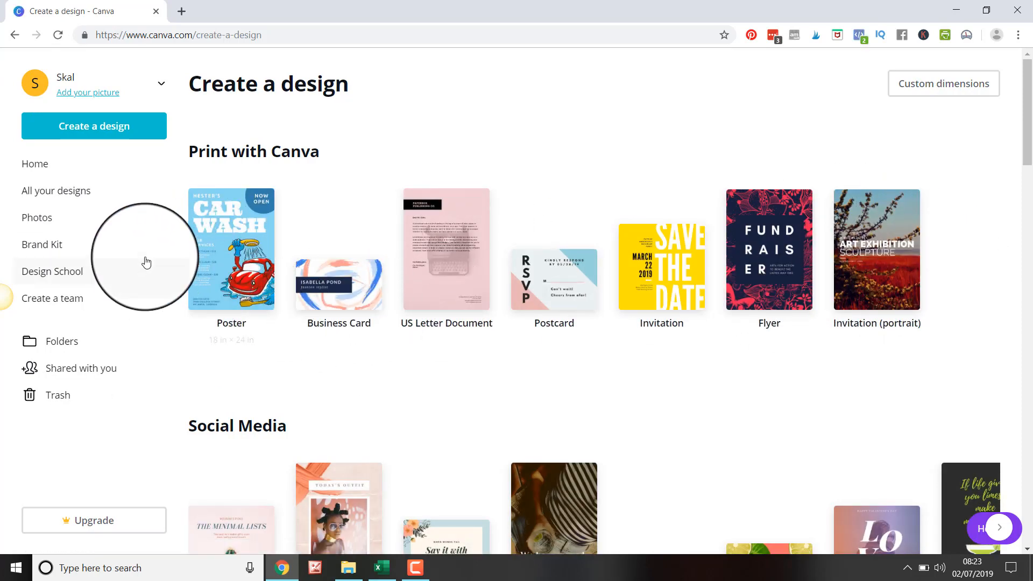
scroll(617, 294, down, 5)
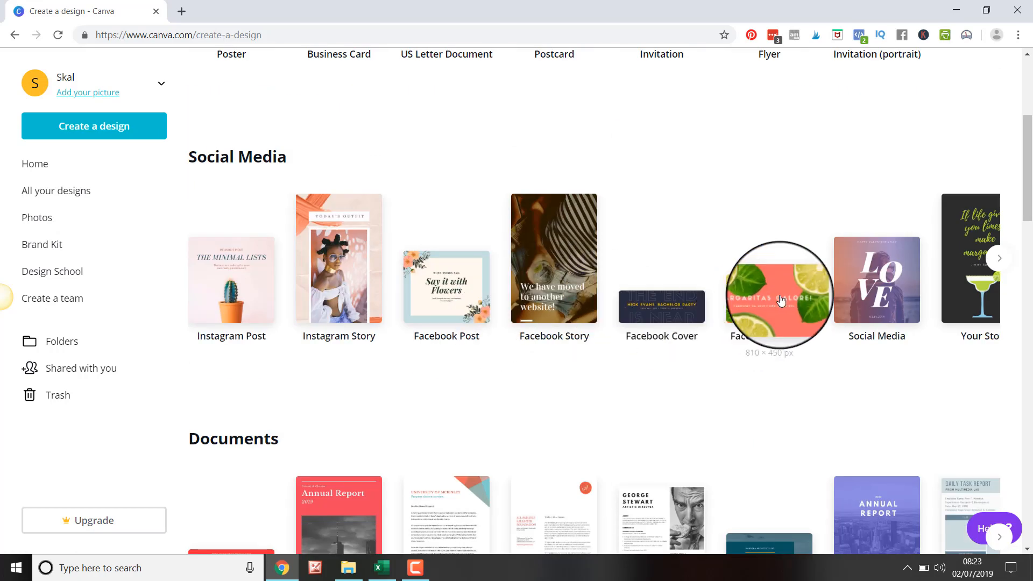
click(998, 258)
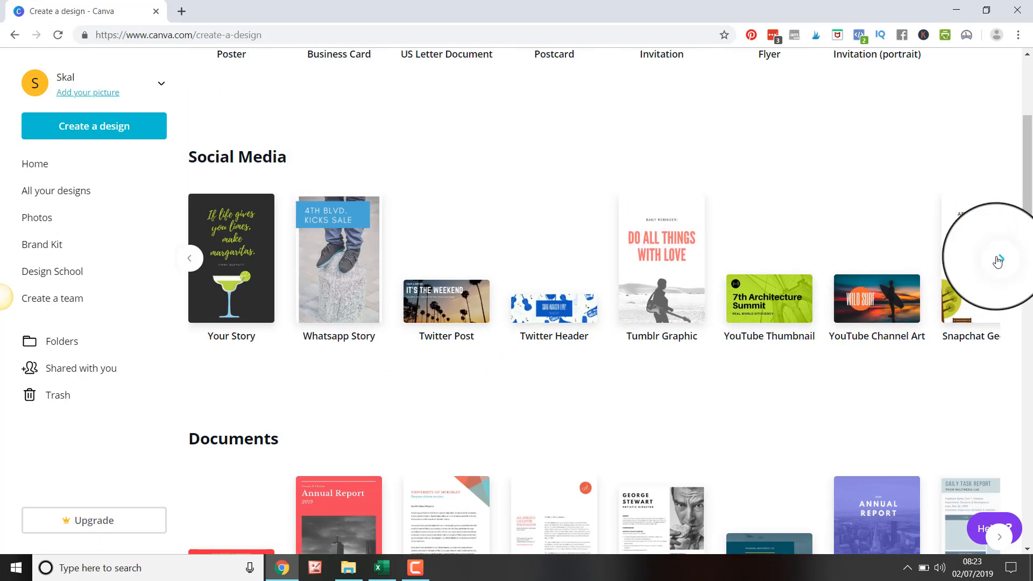
click(998, 261)
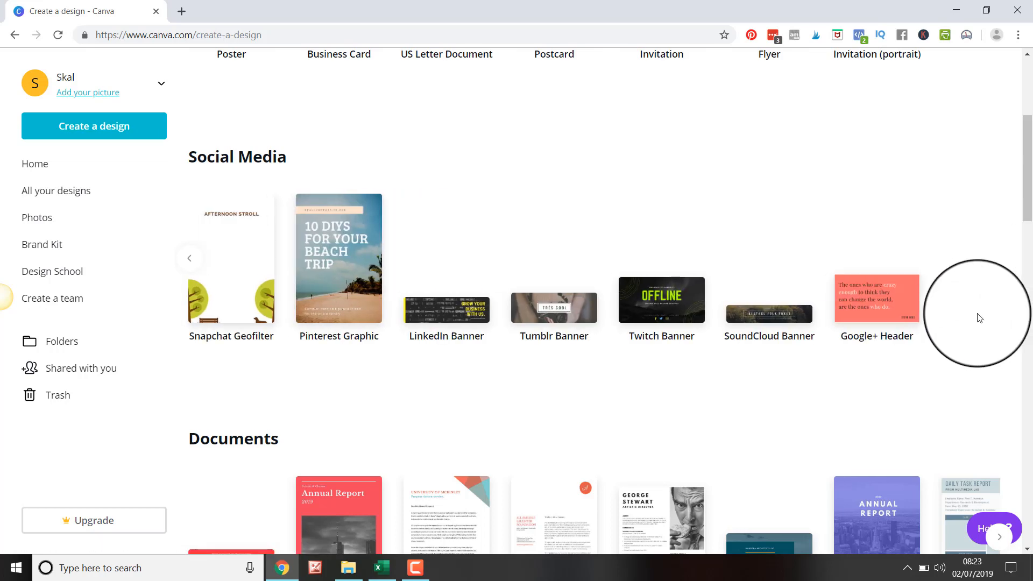
scroll(861, 399, down, 5)
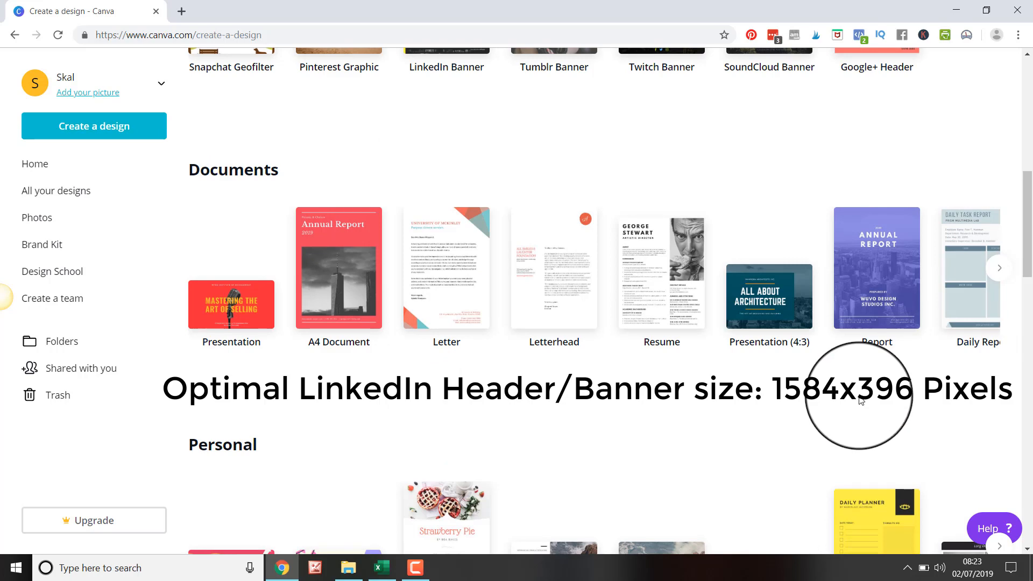
scroll(861, 399, down, 5)
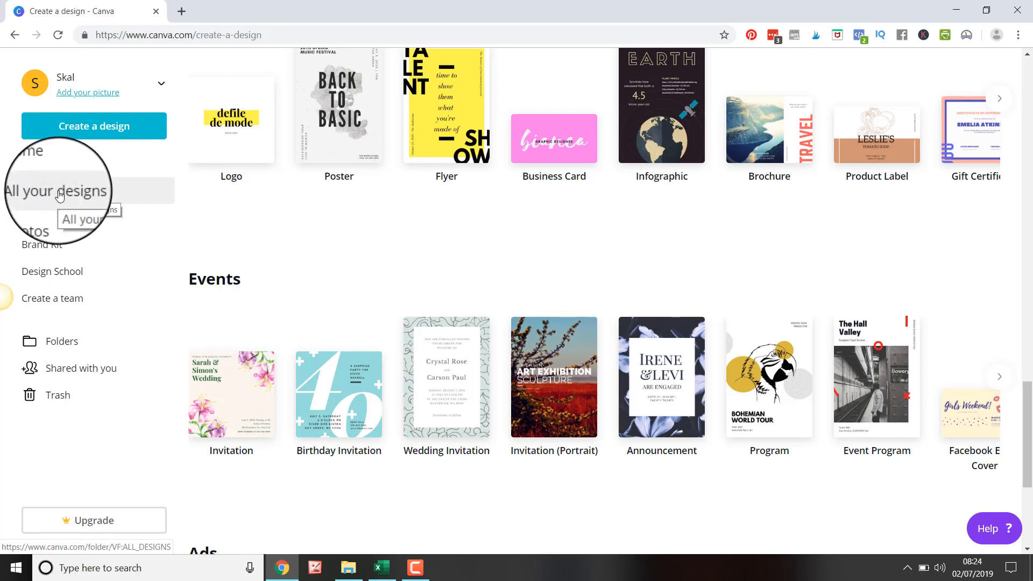
Open the Brand Kit and review its color palettes, logos, fonts and uploaded fonts sections
click(38, 244)
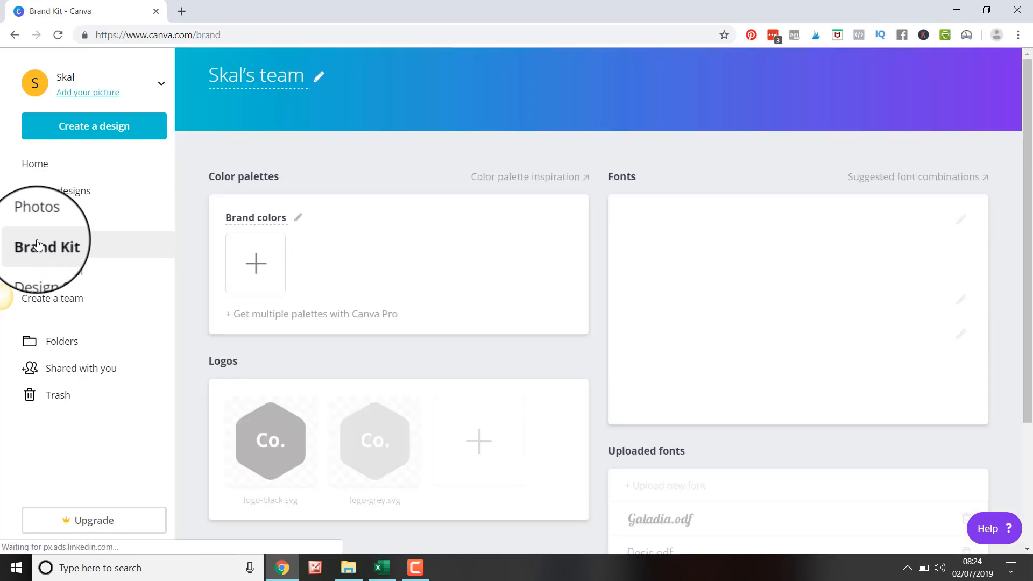
mouse_move(387, 425)
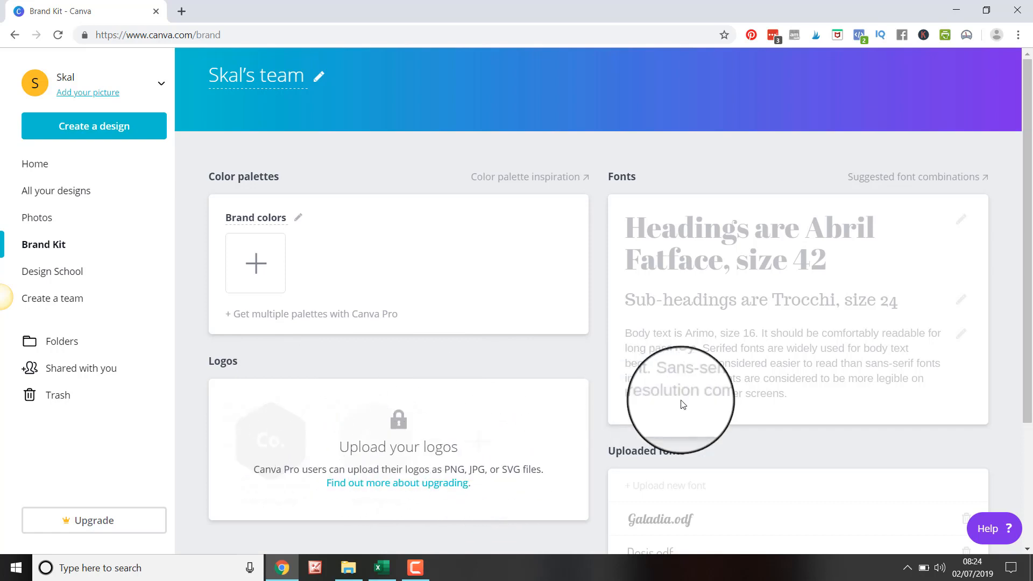
mouse_move(846, 391)
scroll(847, 391, down, 3)
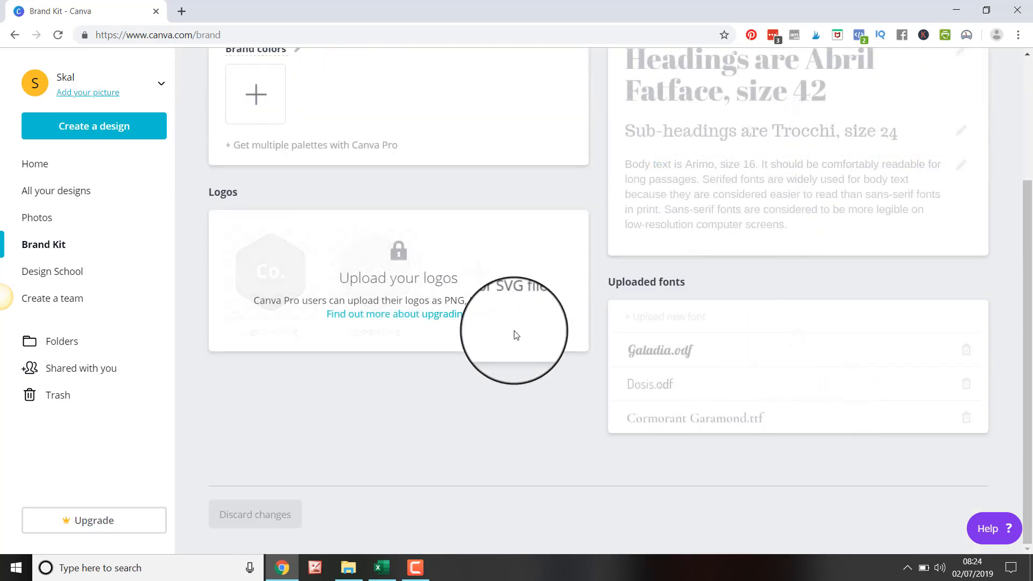
scroll(737, 349, up, 3)
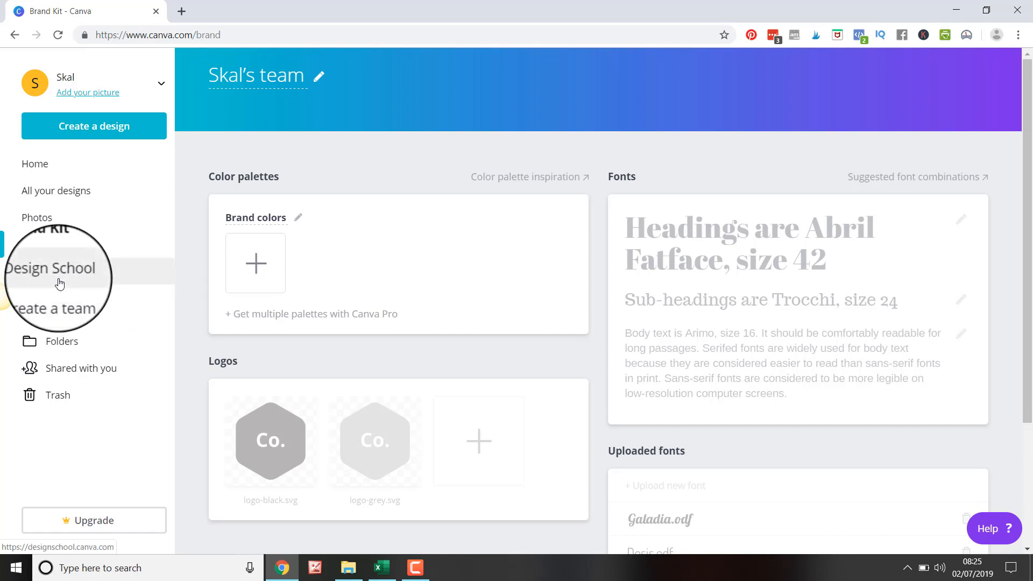
Open the collection of all existing designs and bring up the details of the LinkedIn-covers design
click(51, 194)
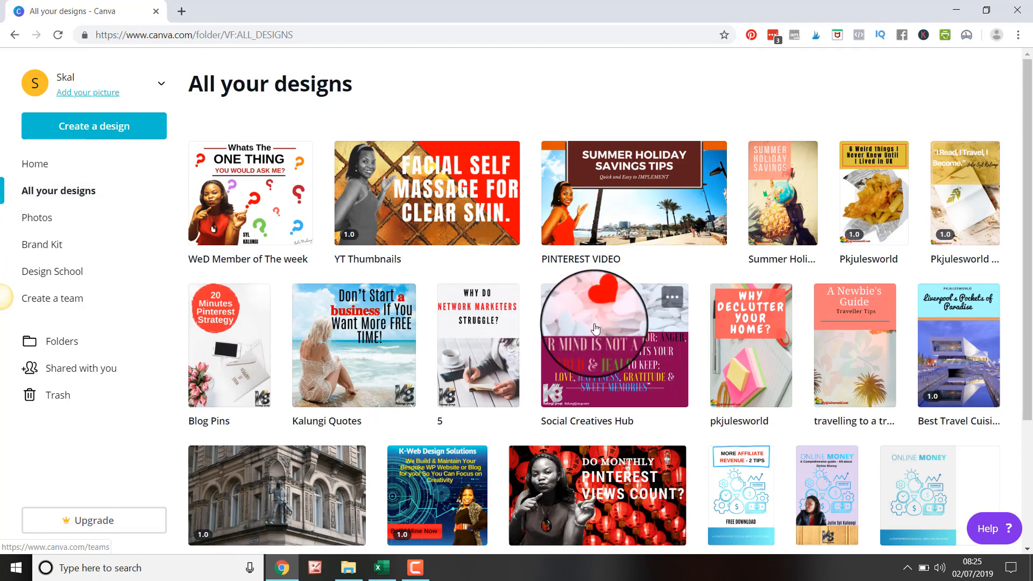
mouse_move(864, 307)
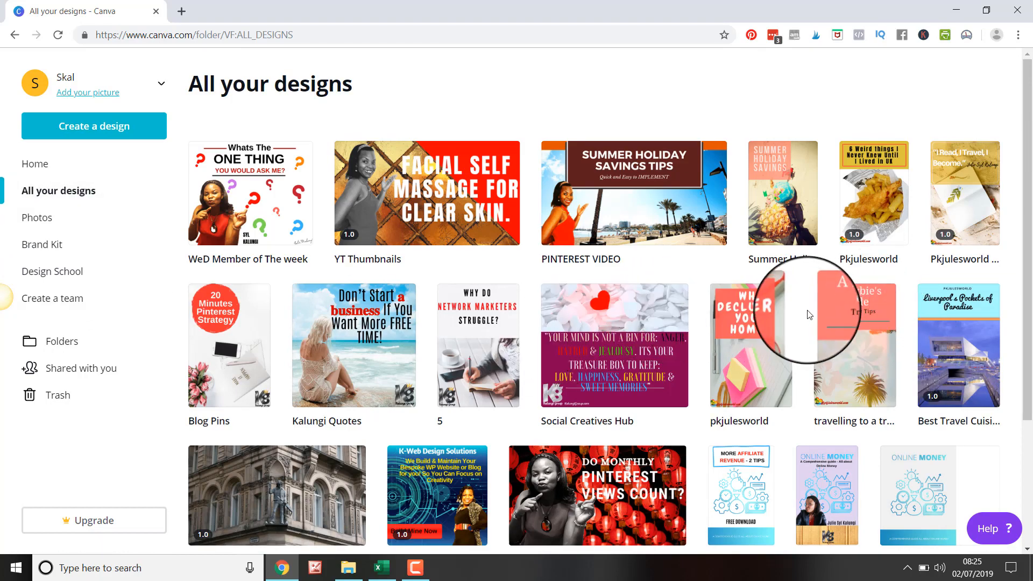
scroll(807, 313, down, 12)
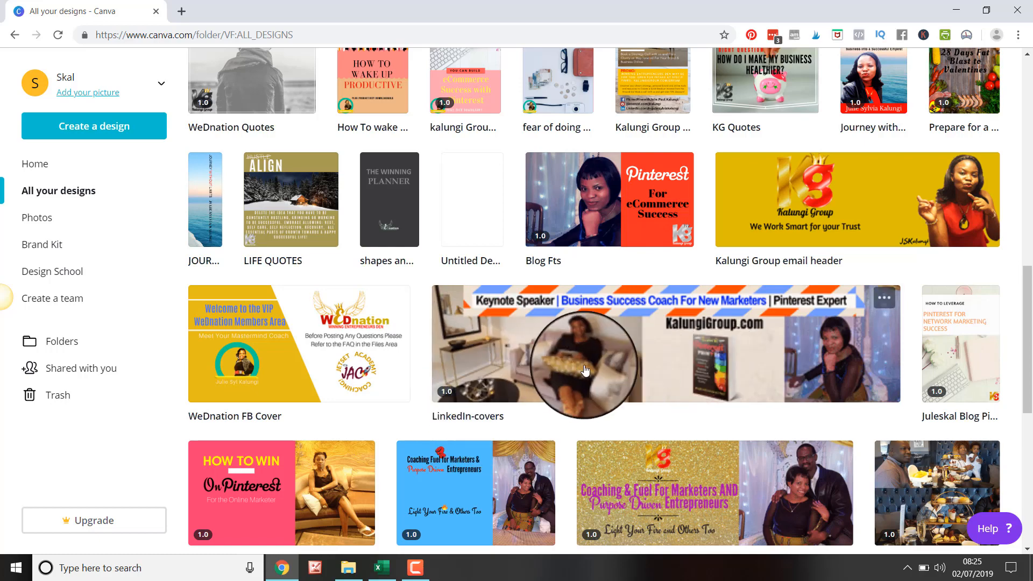
click(615, 367)
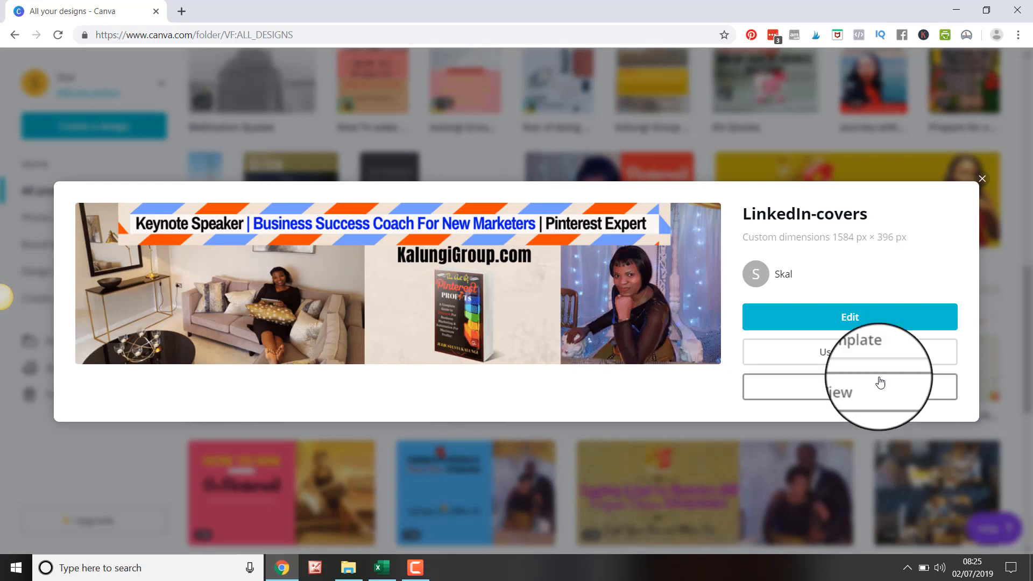
Create a new copy of the LinkedIn-covers design by using it as a template, and close its details in the designs collection
click(855, 352)
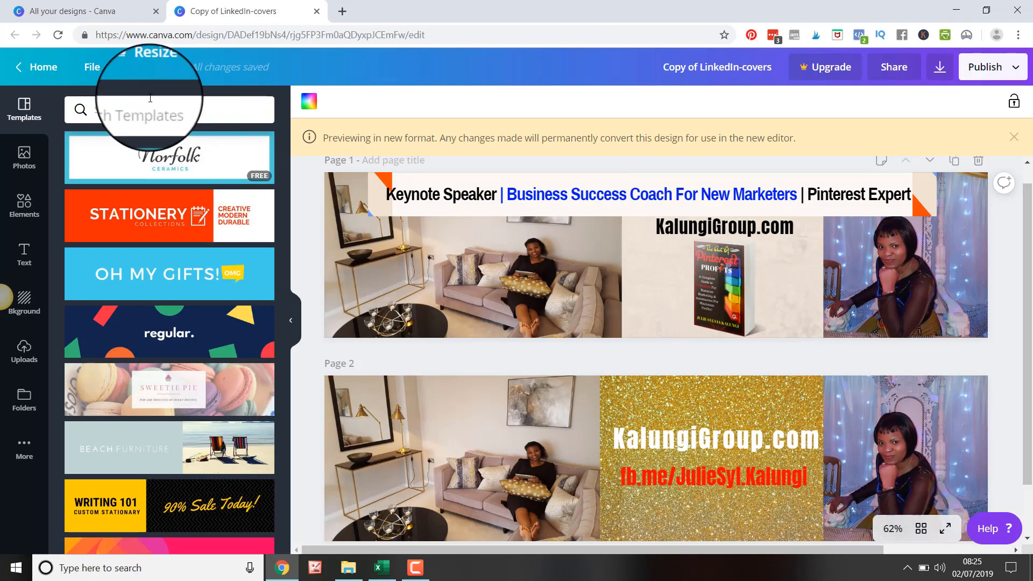
click(105, 11)
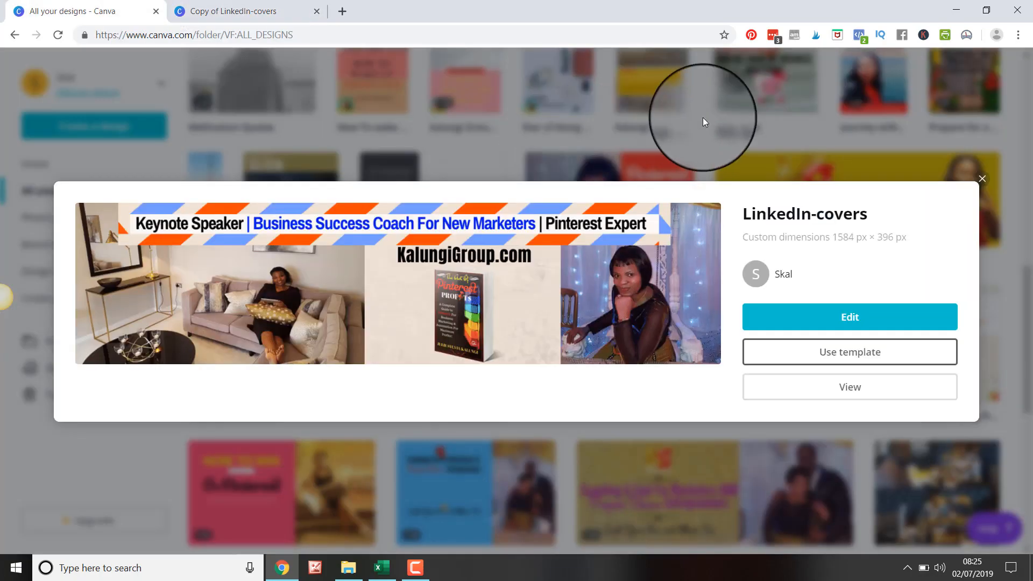
click(988, 182)
scroll(775, 183, up, 5)
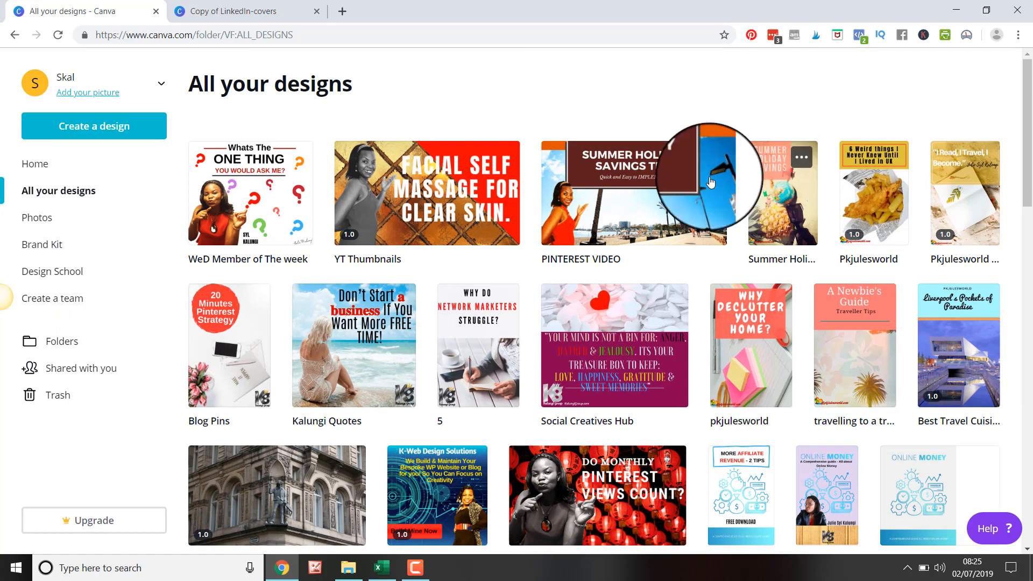
Look at the custom width and height options for creating a design, and return to the copy of the LinkedIn-covers design
click(68, 128)
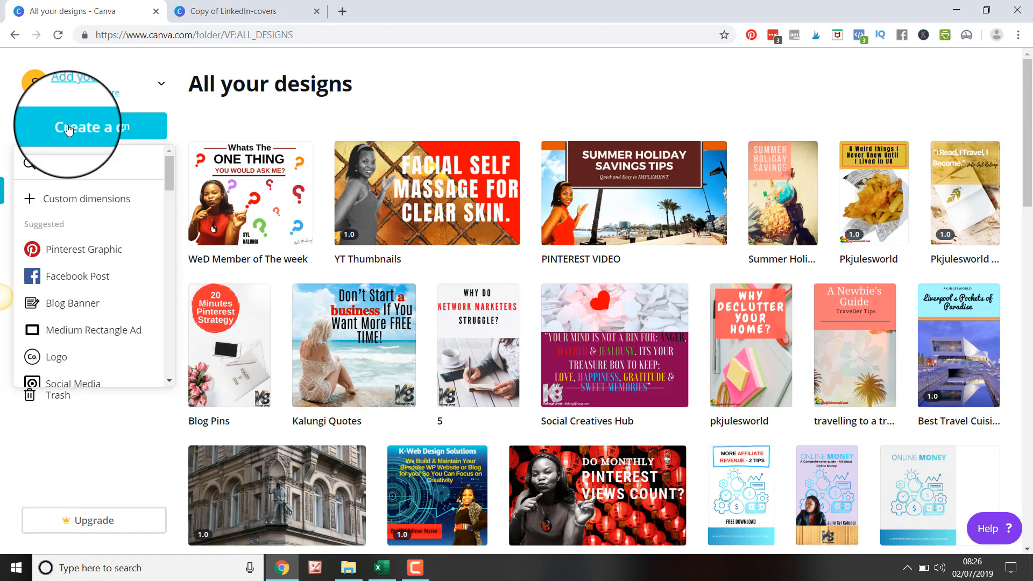
click(43, 199)
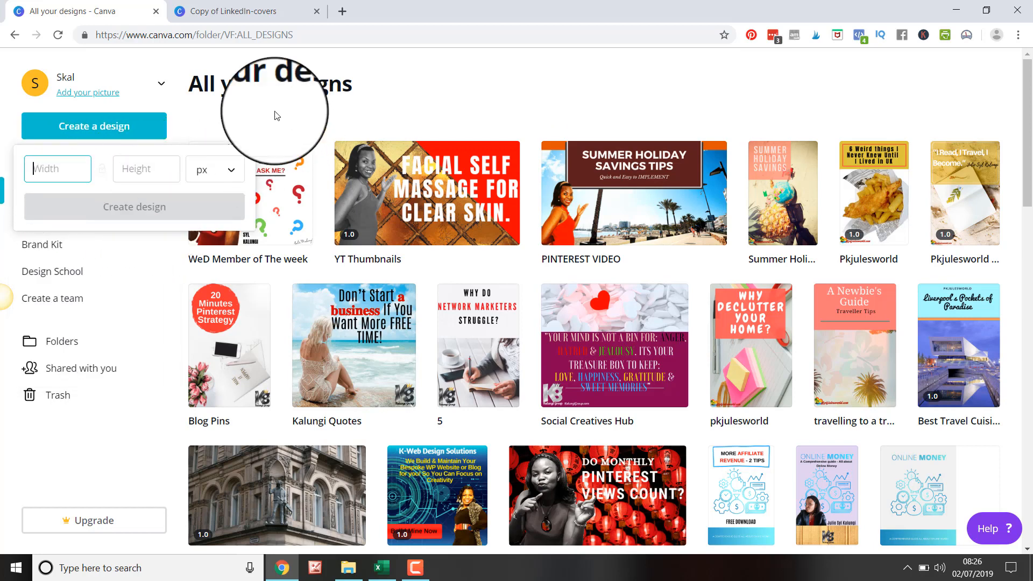
click(236, 11)
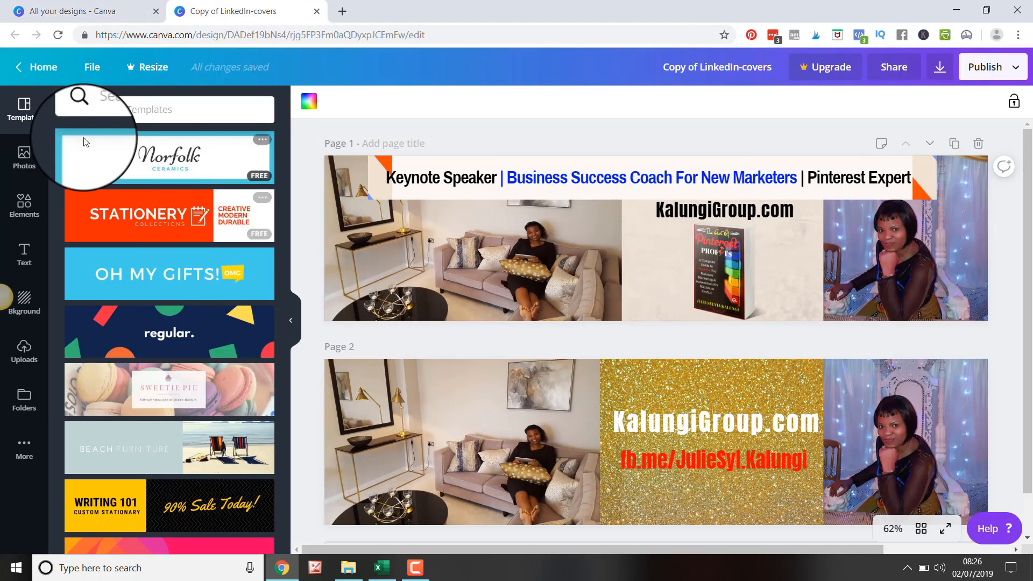
click(81, 11)
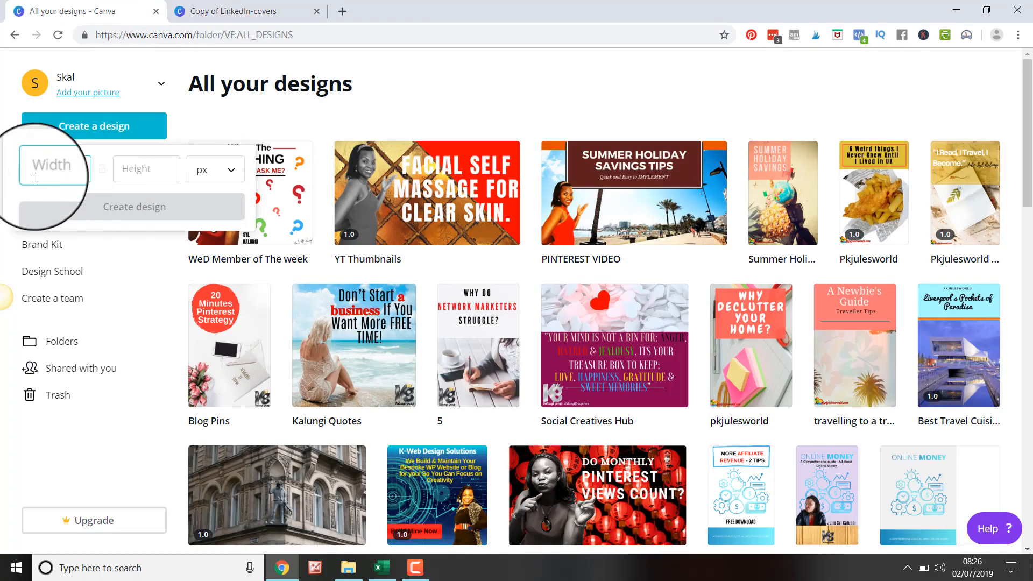
click(253, 12)
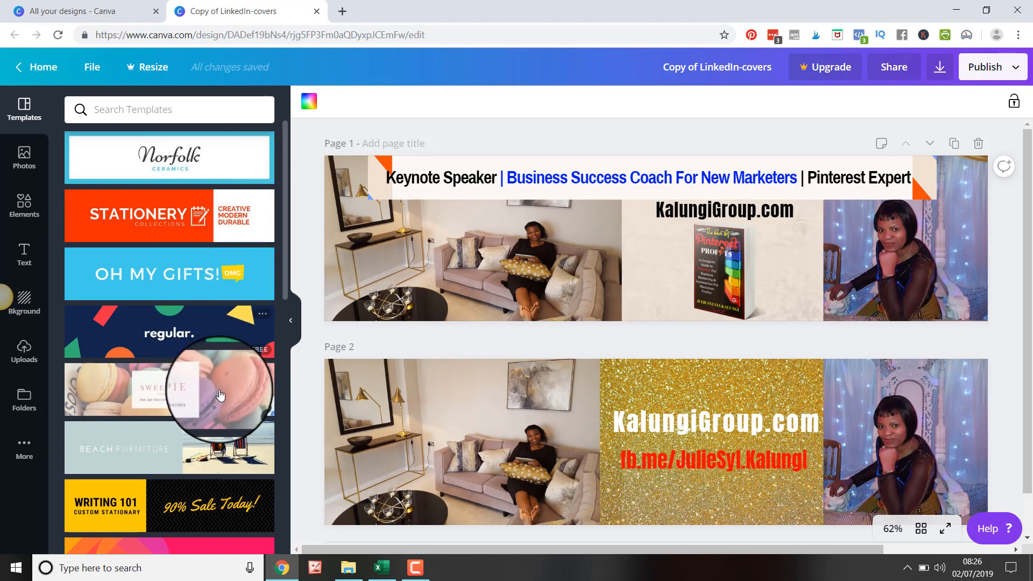
Try the Babywear template on a new third page and delete that page
scroll(235, 367, down, 10)
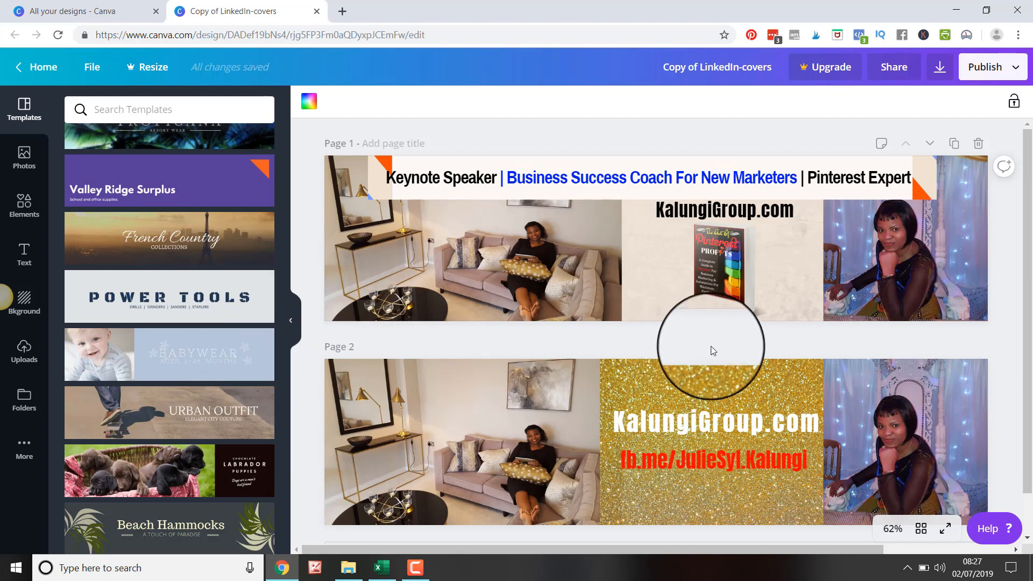
scroll(710, 350, down, 1)
click(678, 521)
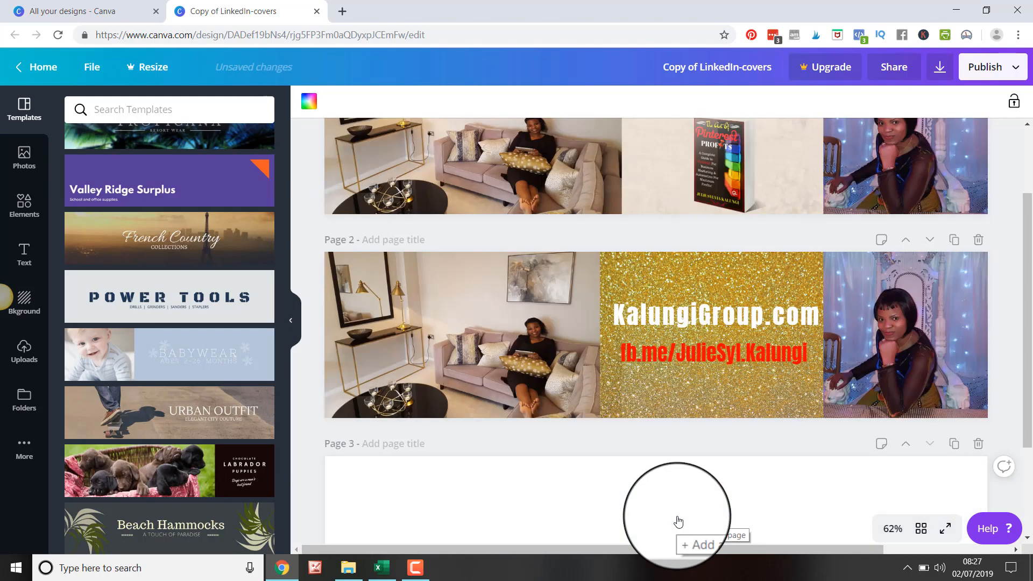
click(209, 364)
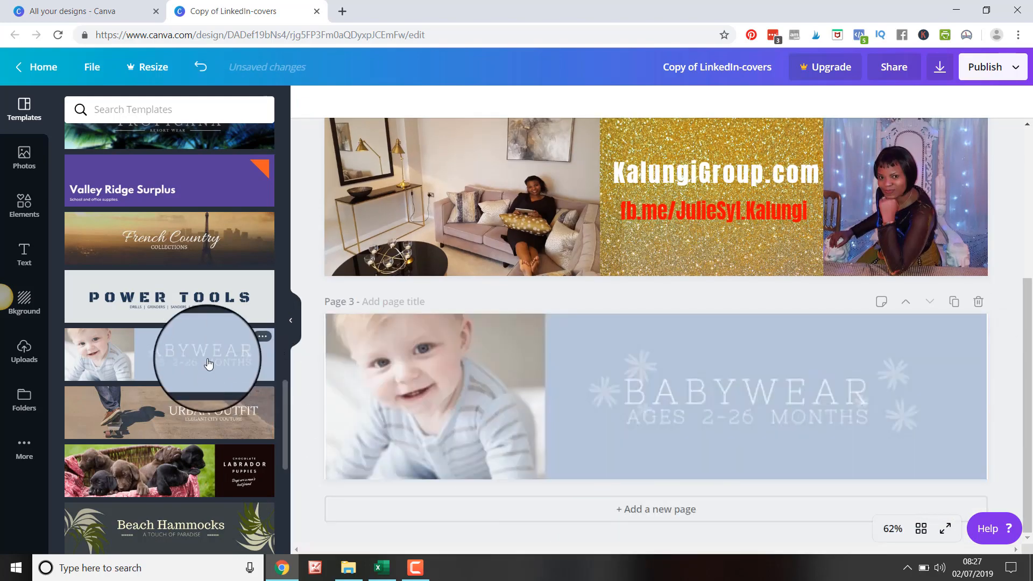
click(598, 408)
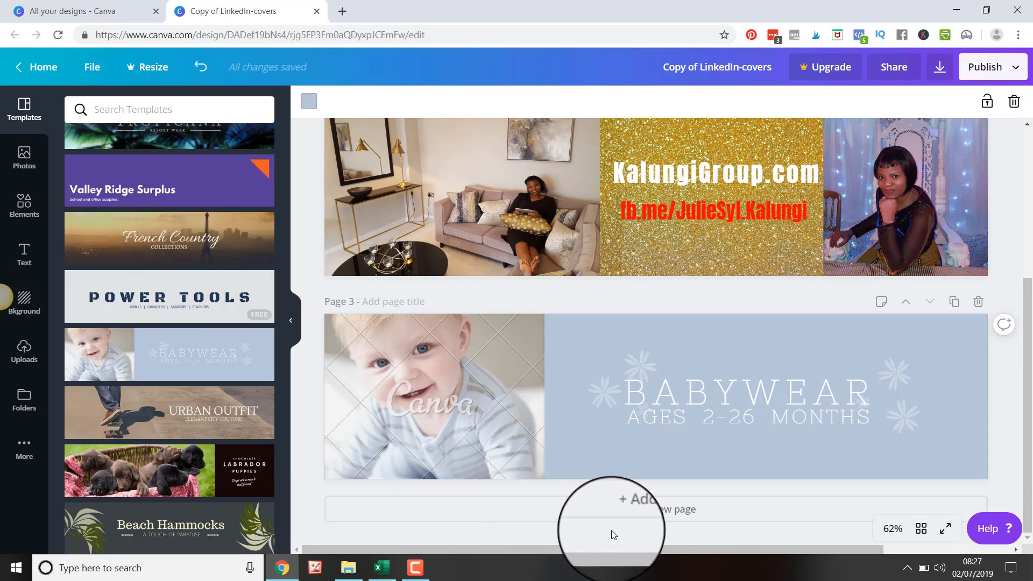
click(978, 304)
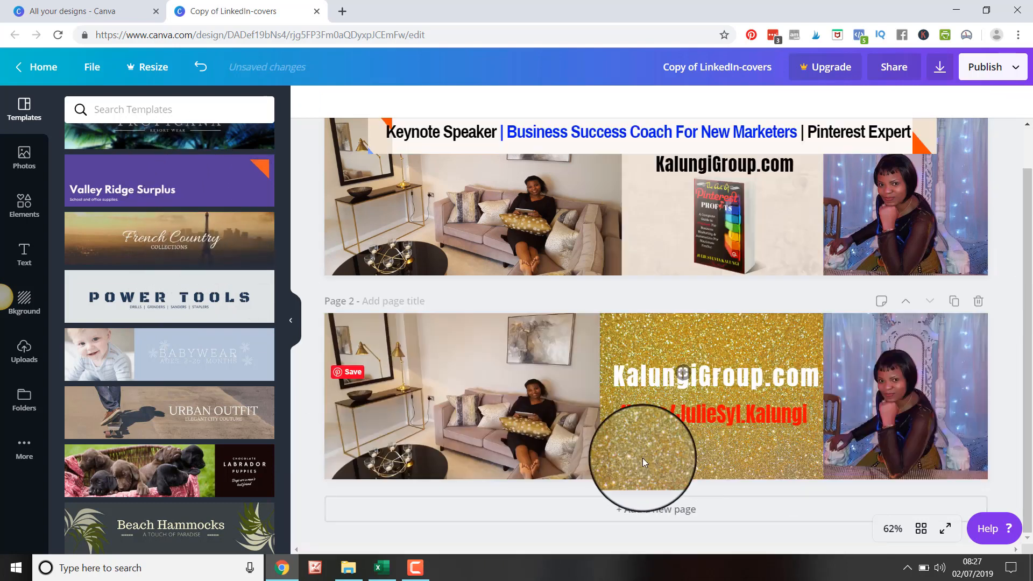
Add a new blank third page and apply the Sweetie Pie template to it
click(646, 511)
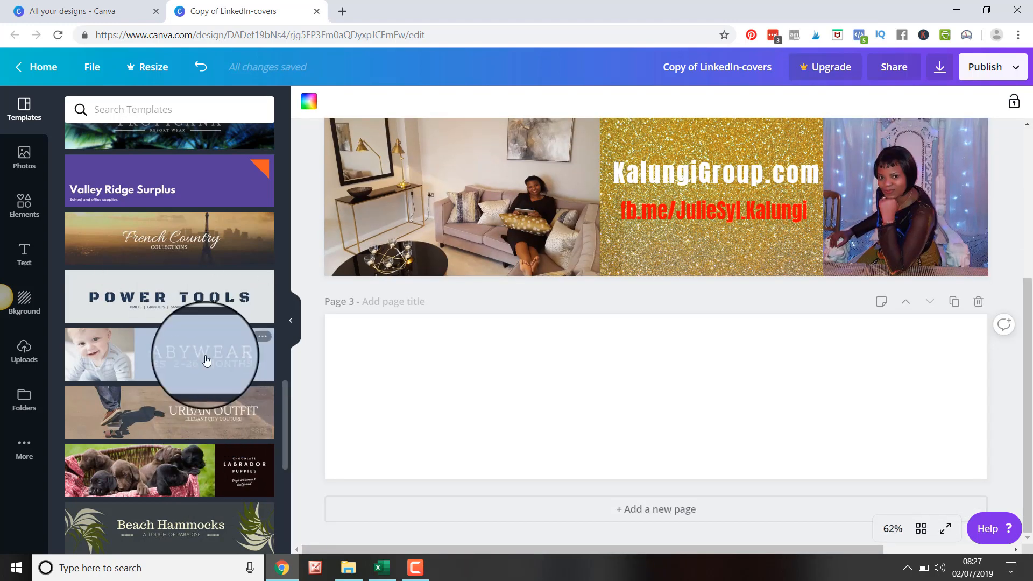
scroll(205, 358, up, 5)
scroll(200, 300, up, 5)
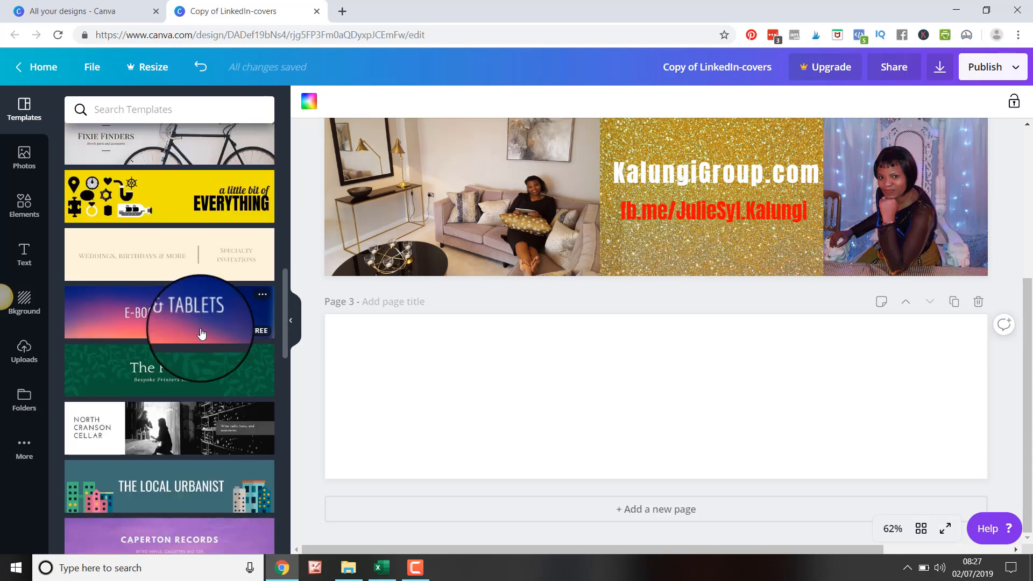
scroll(203, 364, up, 5)
scroll(198, 360, up, 5)
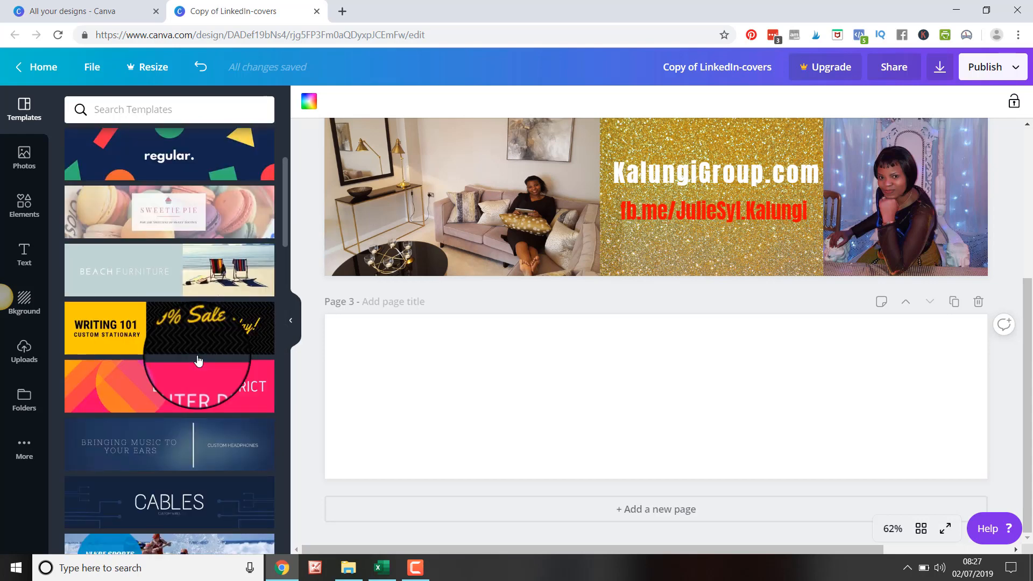
scroll(199, 347, up, 3)
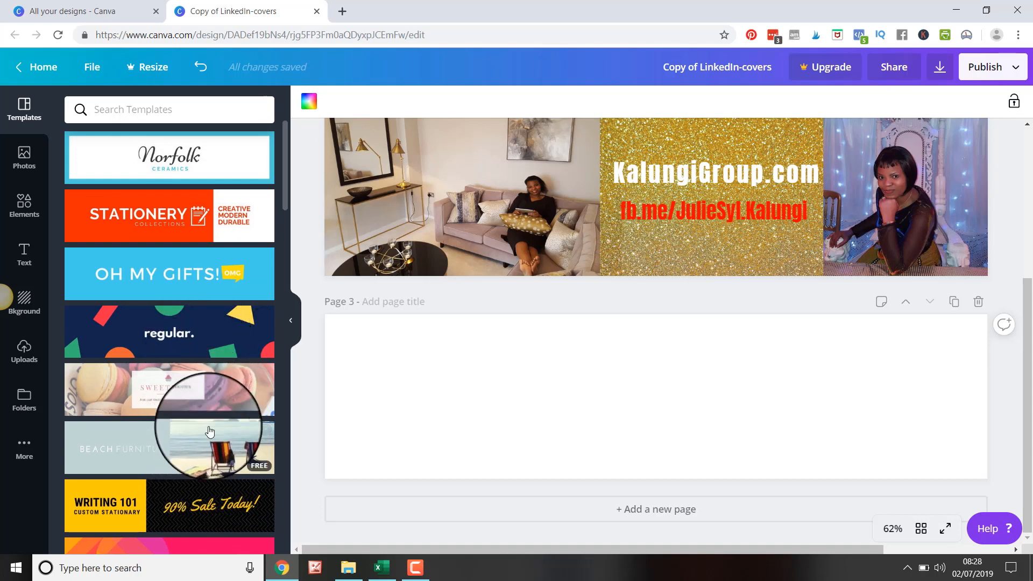
click(214, 392)
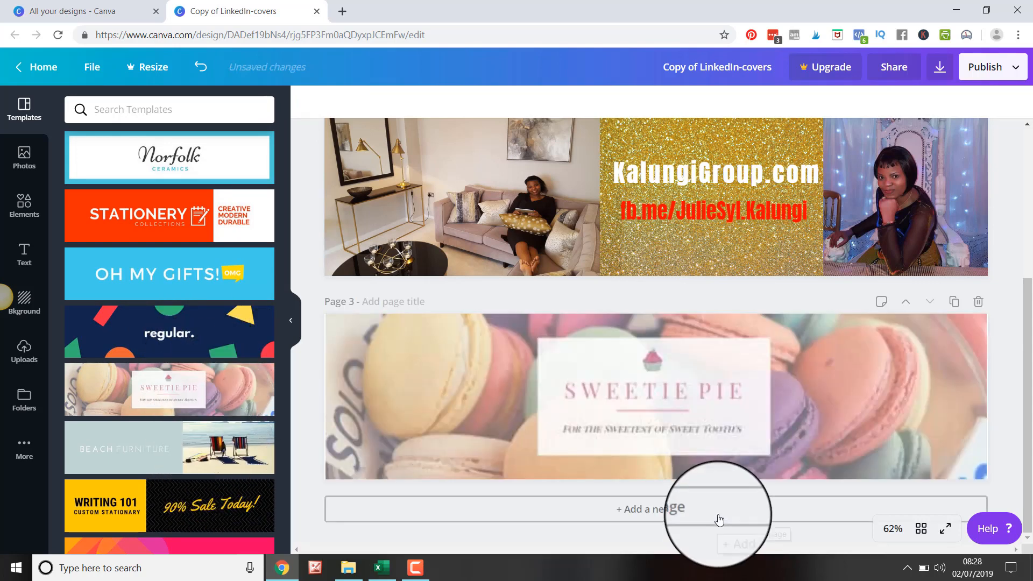
Set the font size of the SWEETIE PIE title on page 3 to 42
click(575, 371)
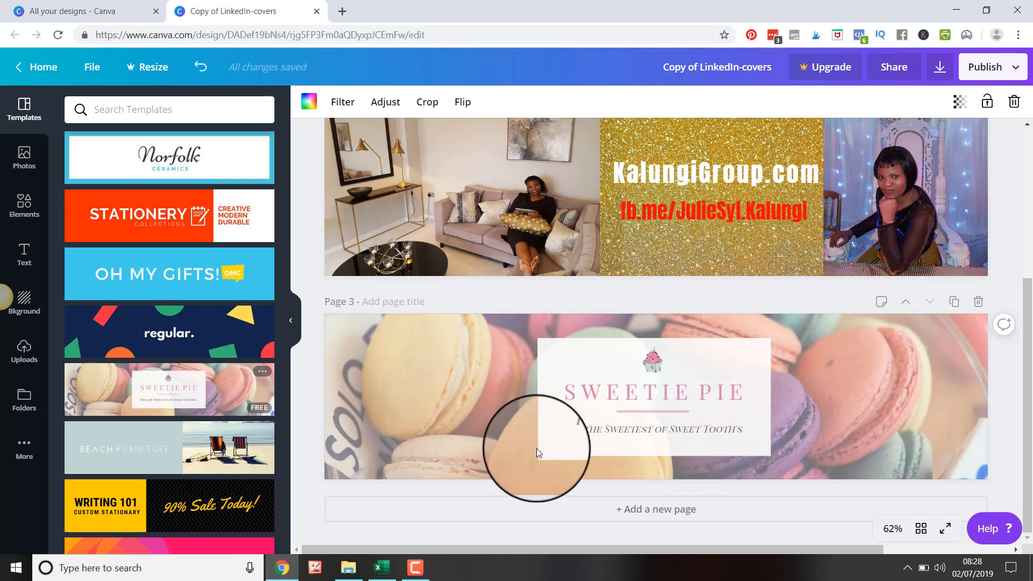
triple_click(626, 393)
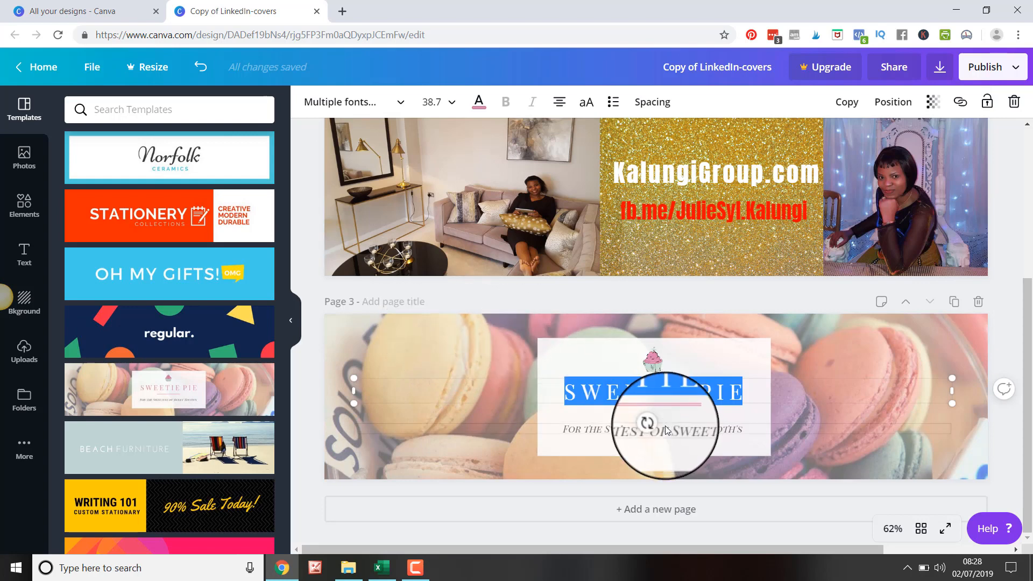
click(733, 396)
triple_click(733, 396)
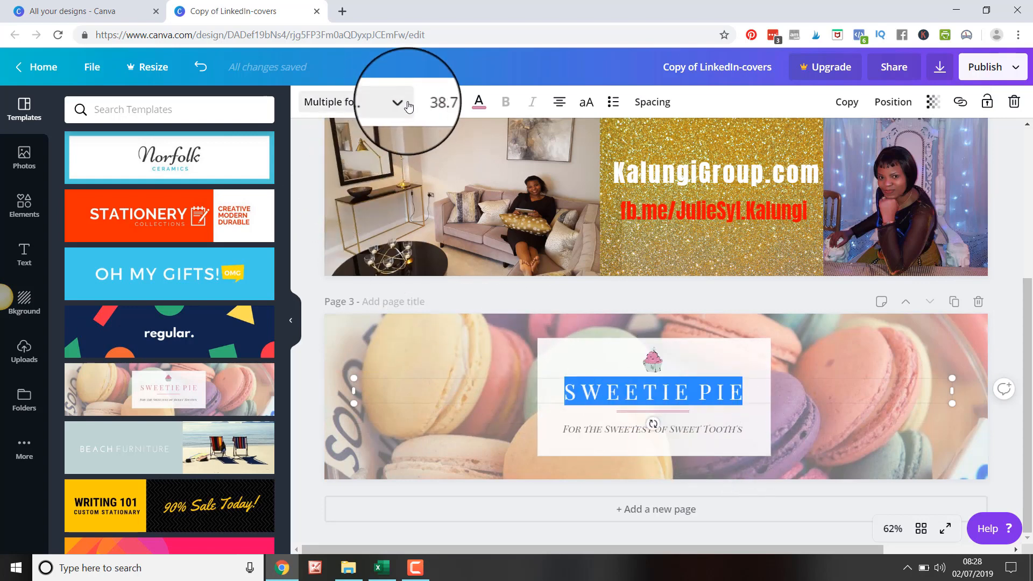
click(451, 102)
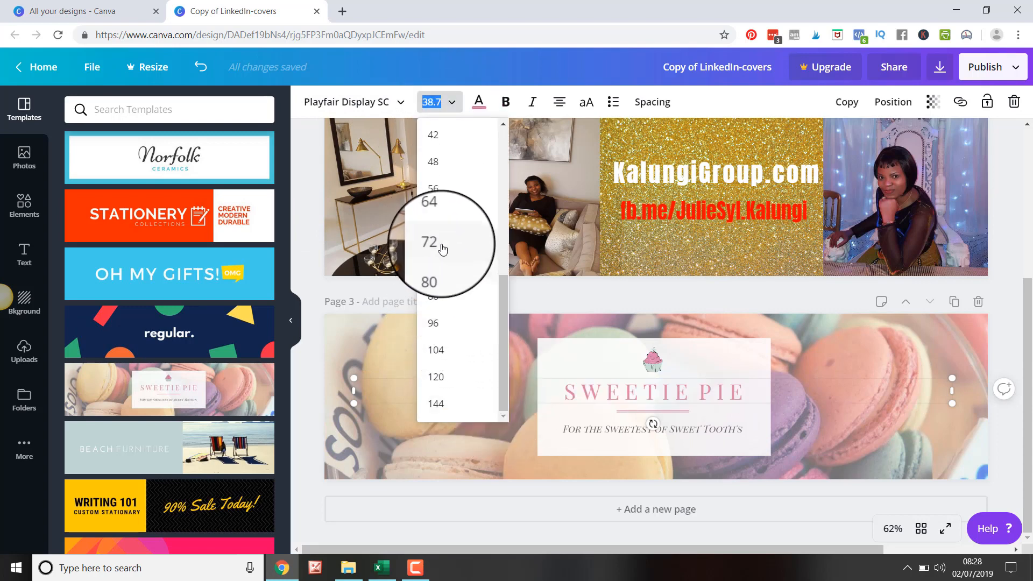
click(435, 146)
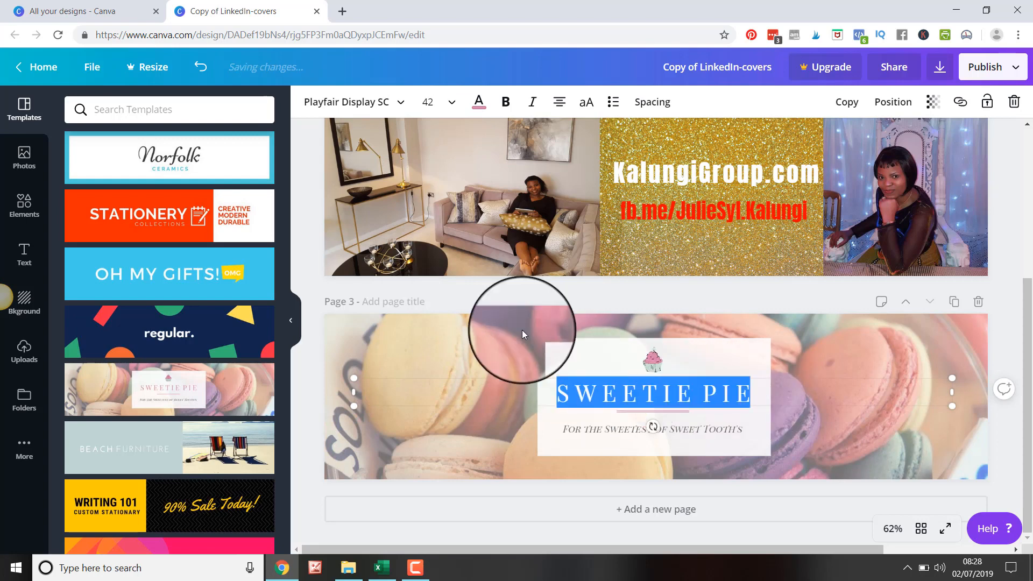
Recolor the SWEETIE PIE title with a custom darker shade of red
click(479, 105)
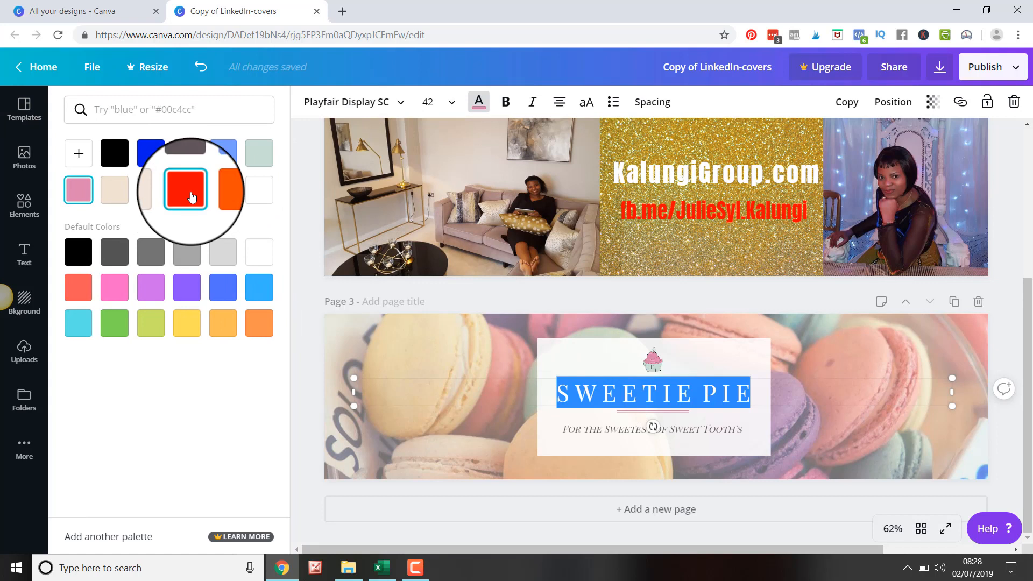
click(79, 160)
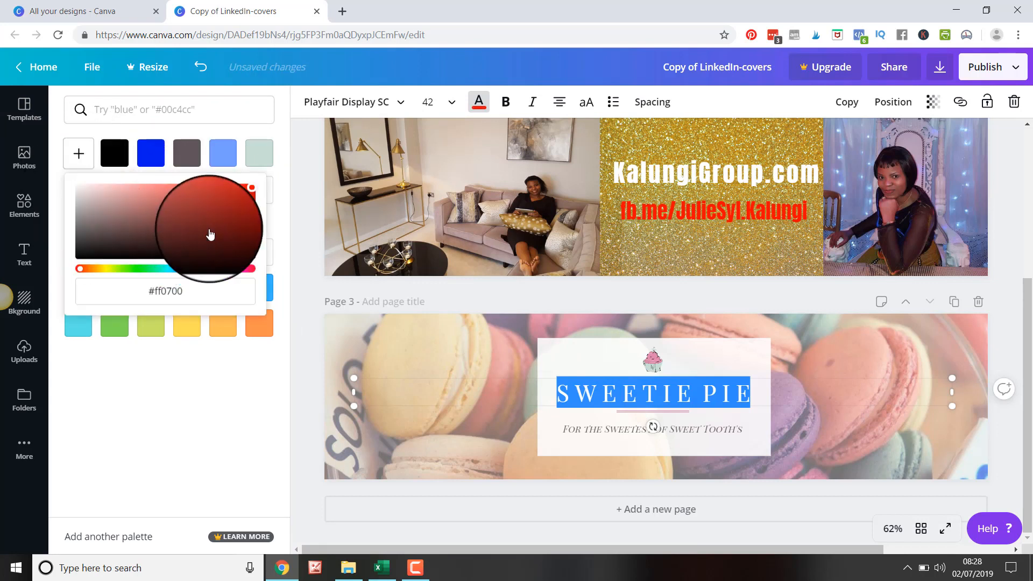
mouse_move(249, 184)
mouse_down()
mouse_move(259, 225)
mouse_move(116, 212)
mouse_move(246, 235)
mouse_move(243, 190)
mouse_up()
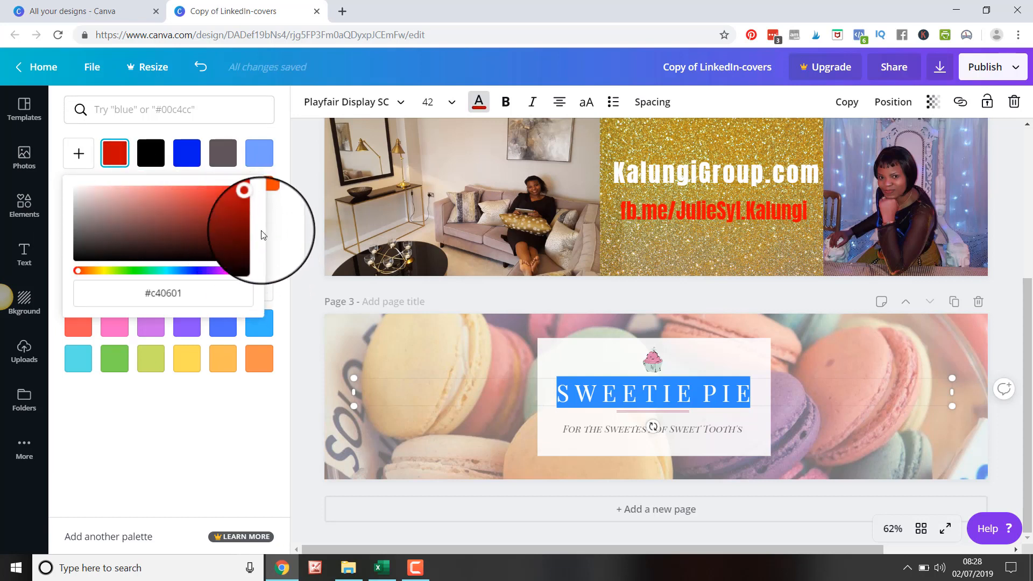
click(115, 154)
click(652, 375)
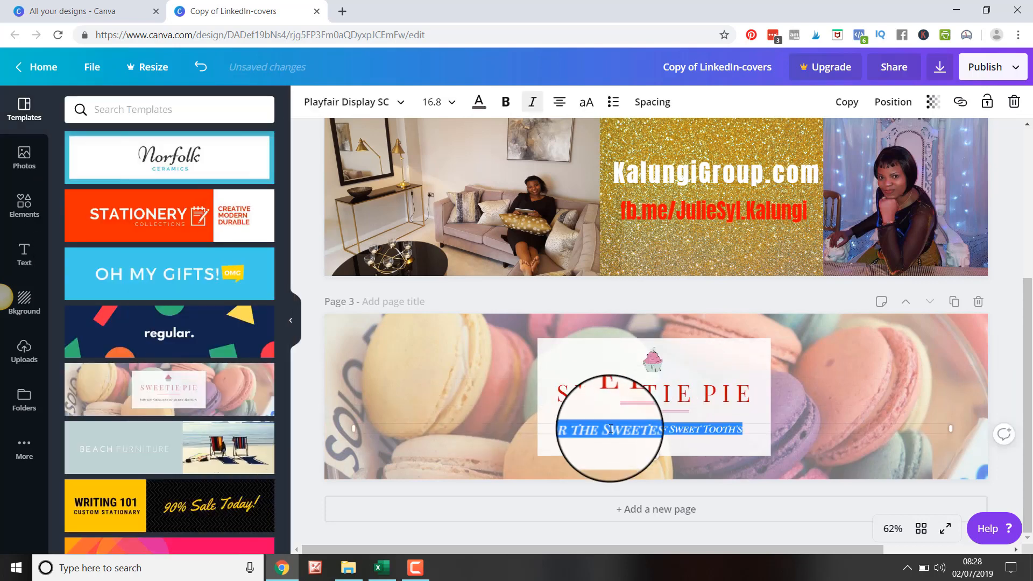
Try the Abys font on the tagline below the title, and set it to Archivo Narrow instead
click(401, 106)
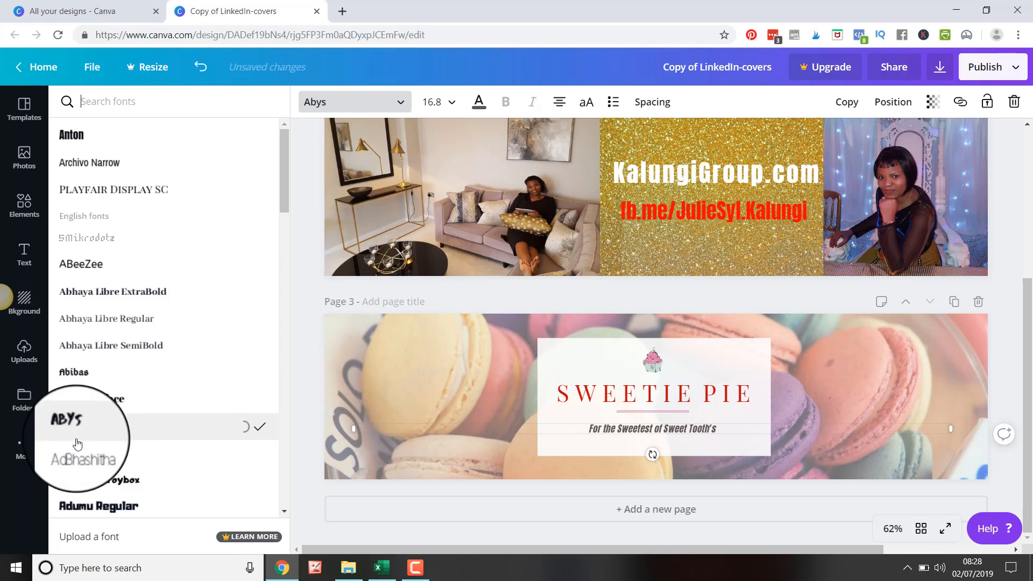
double_click(627, 429)
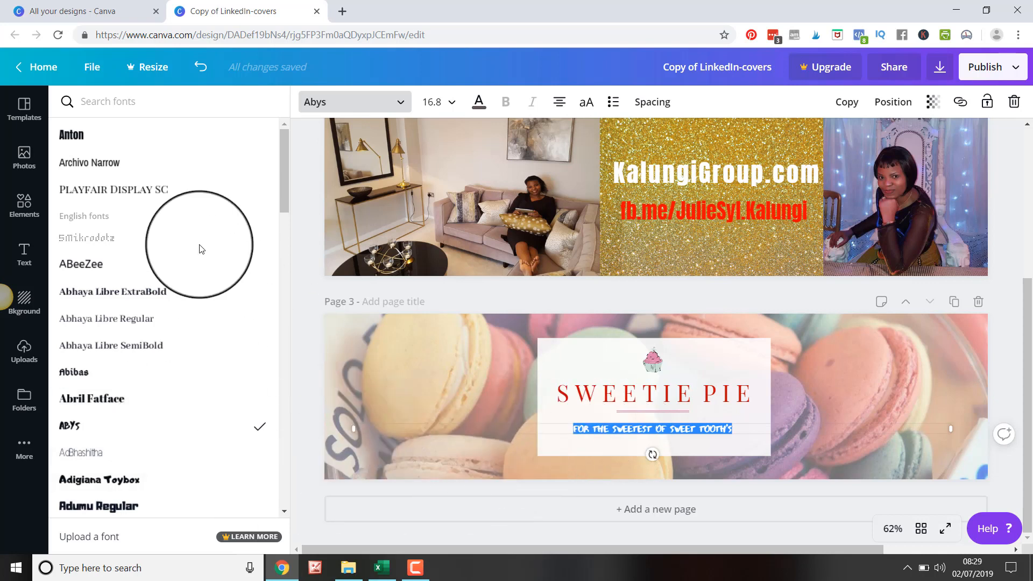
click(85, 166)
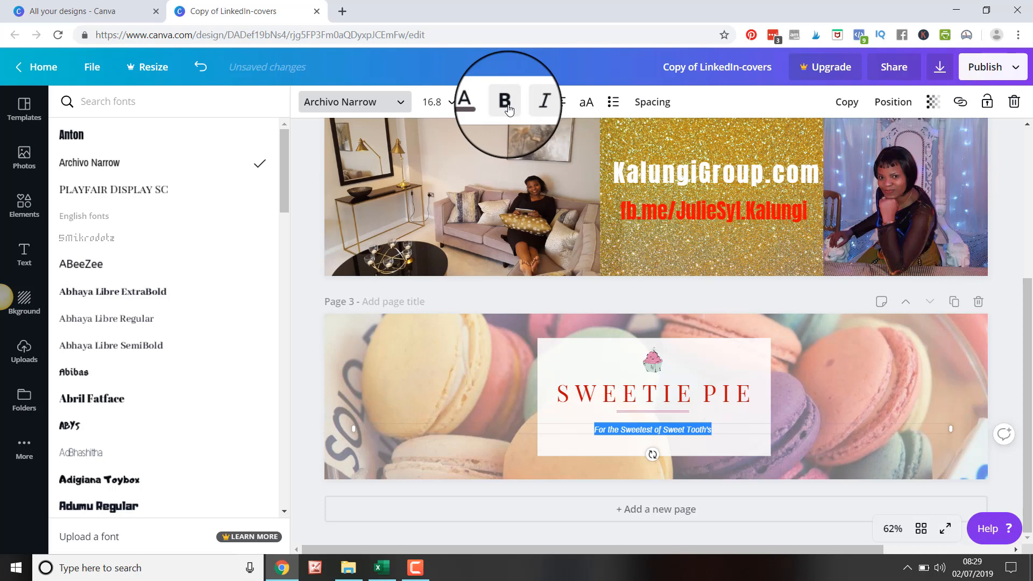
Set the tagline's font size to 21 and its text color to black
click(448, 105)
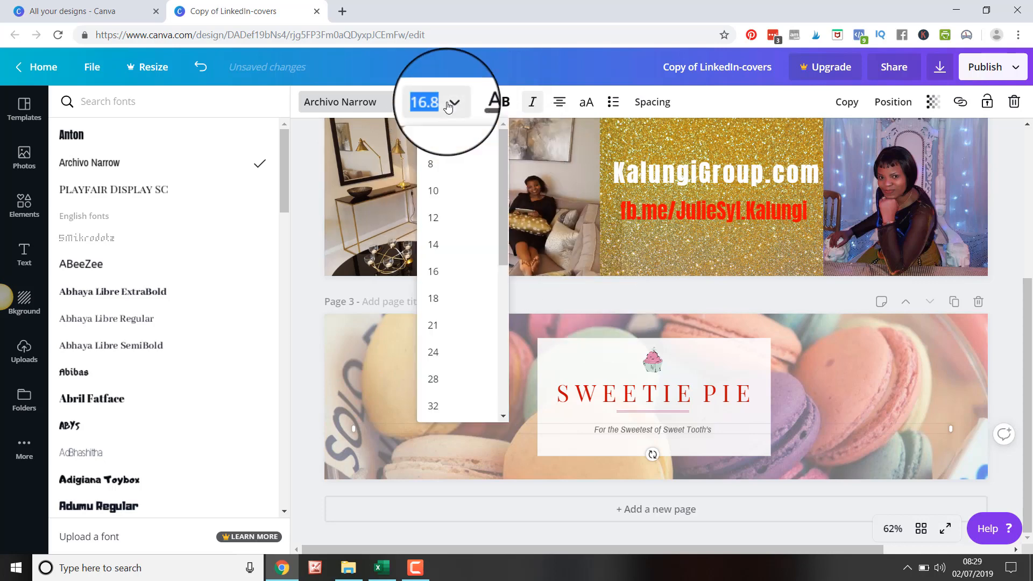
click(432, 324)
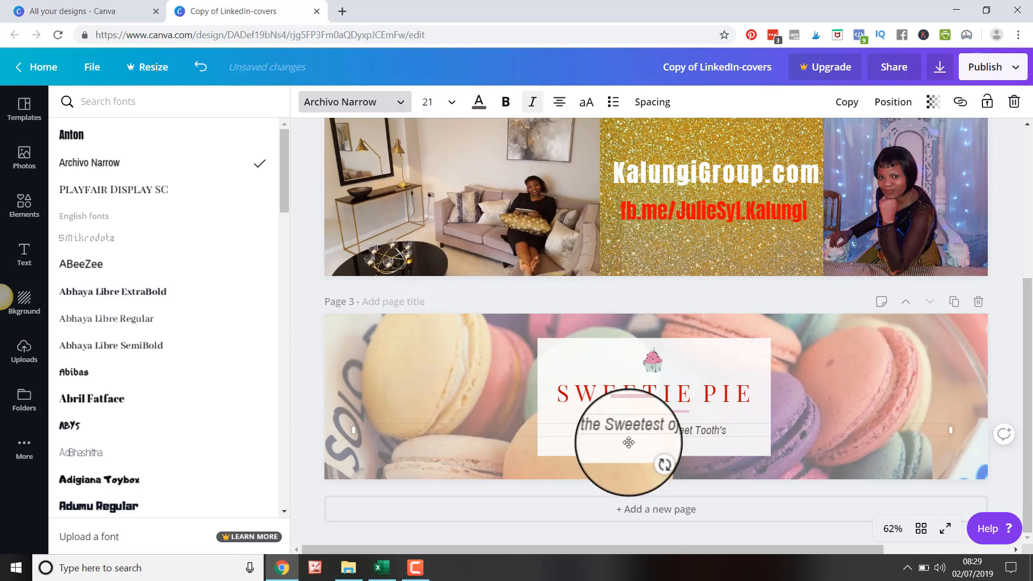
click(476, 102)
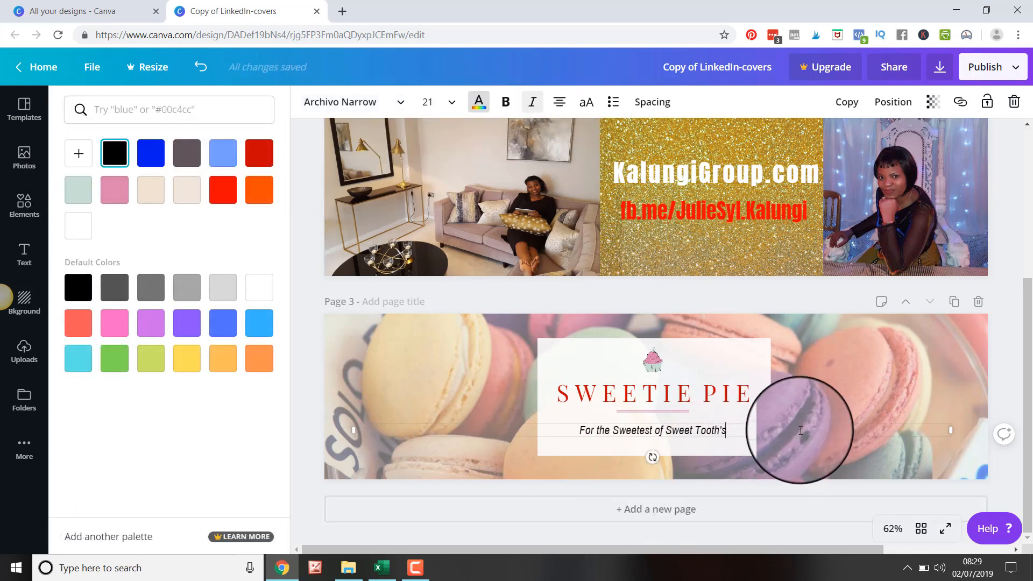
Narrow the tagline's text box to fit its text and move it back under the title on the white panel
drag(952, 434, 530, 429)
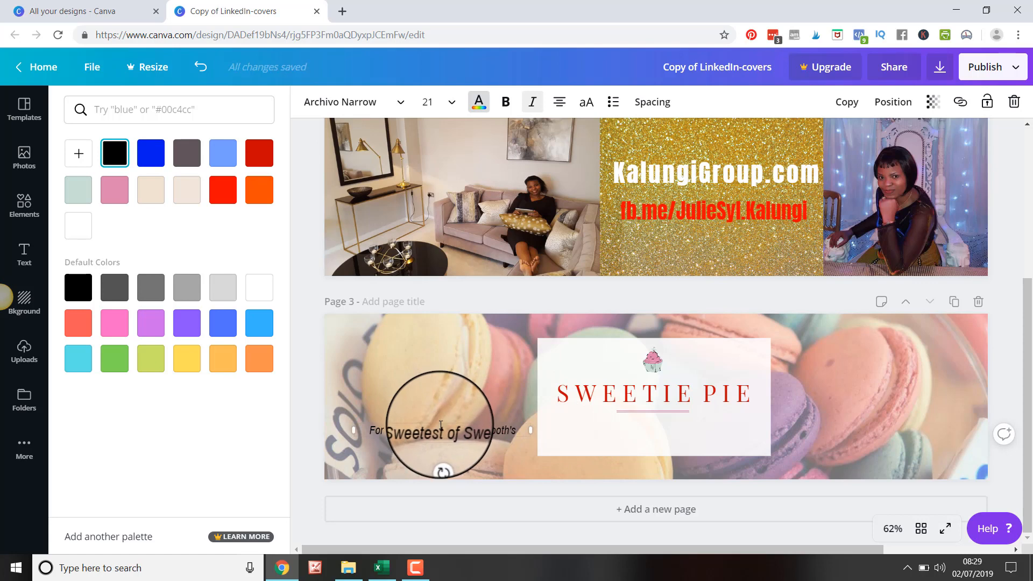
drag(447, 419, 639, 428)
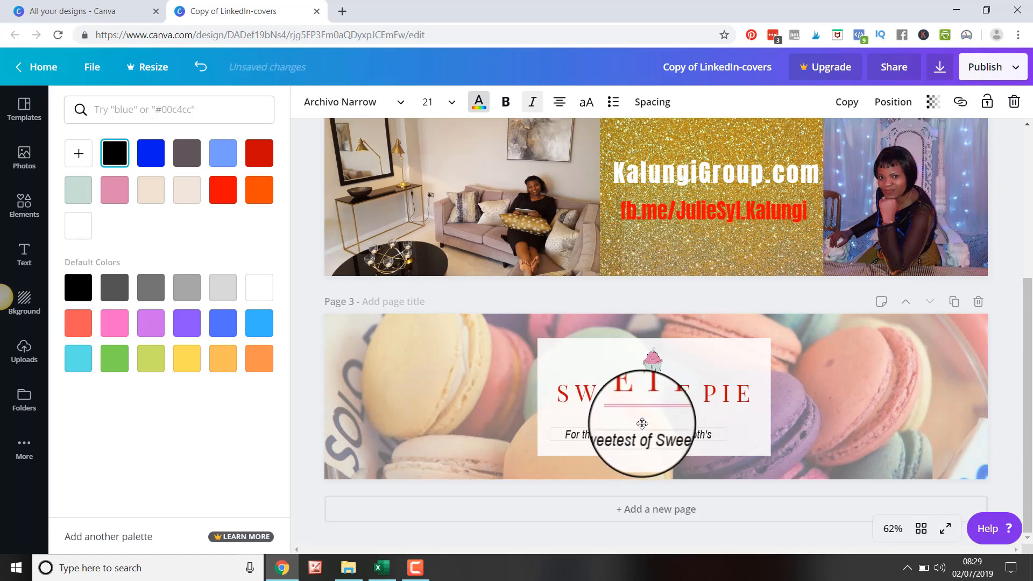
Narrow the SWEETIE PIE title's text box to the width of the white panel and center the title on it
click(641, 423)
drag(648, 411, 636, 389)
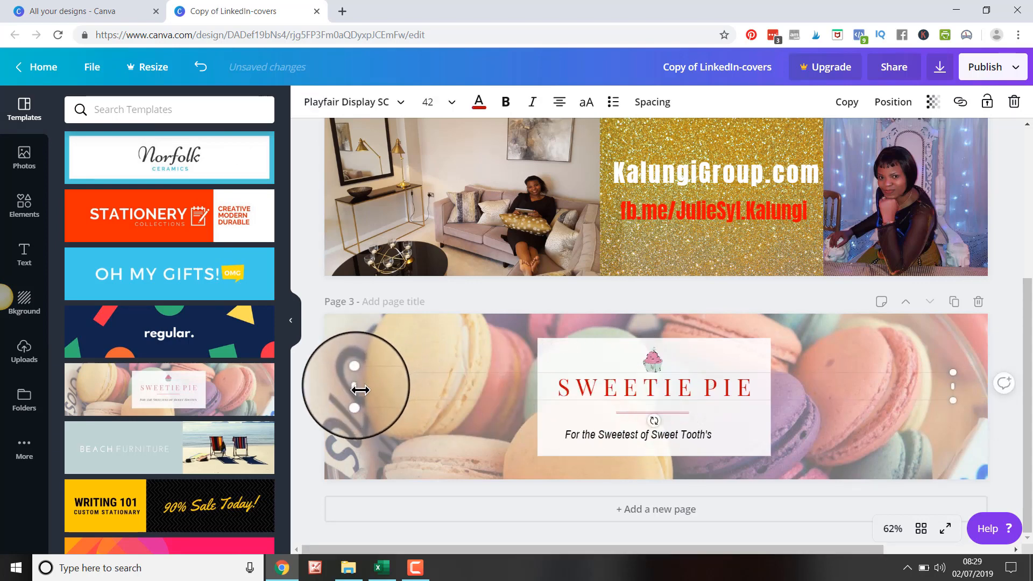
drag(360, 389, 537, 395)
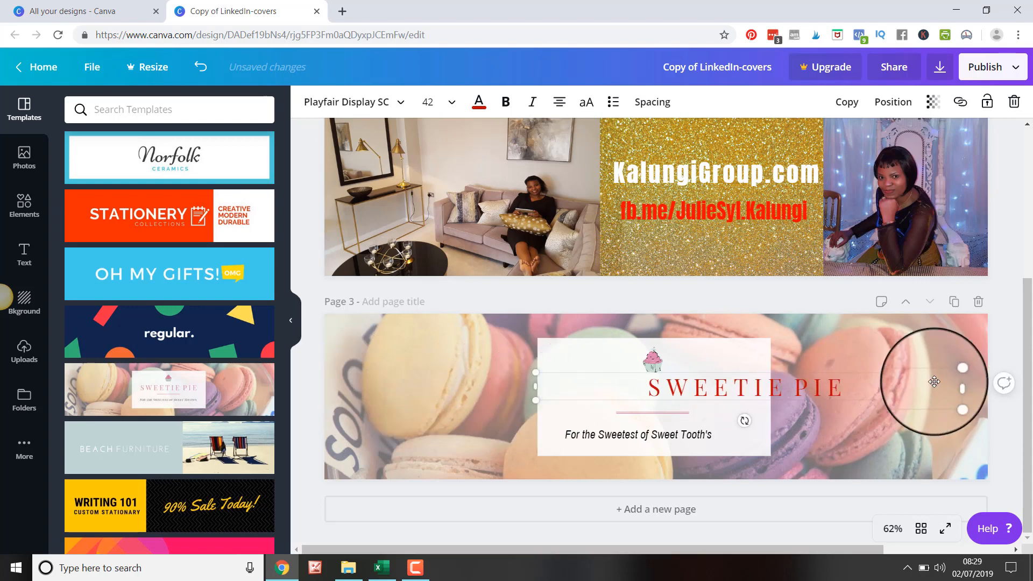
drag(962, 388, 770, 391)
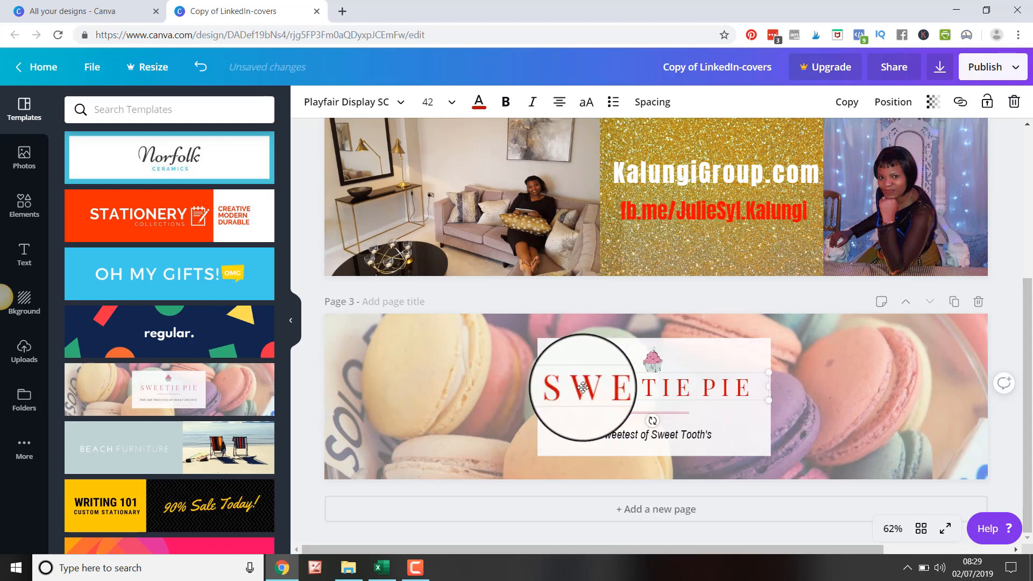
drag(544, 385, 552, 387)
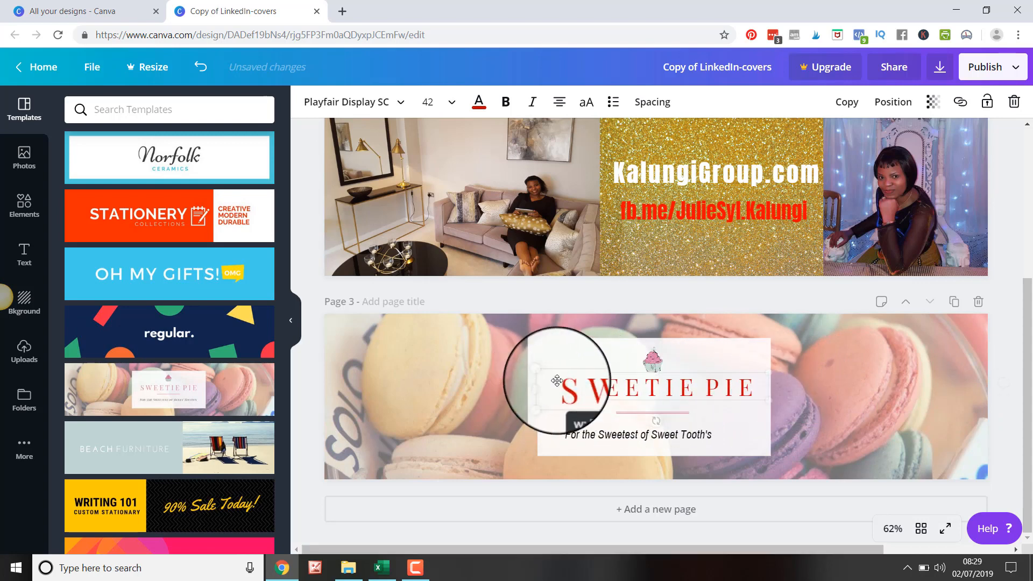
Search the photo library for cake pictures and clear the search
click(654, 365)
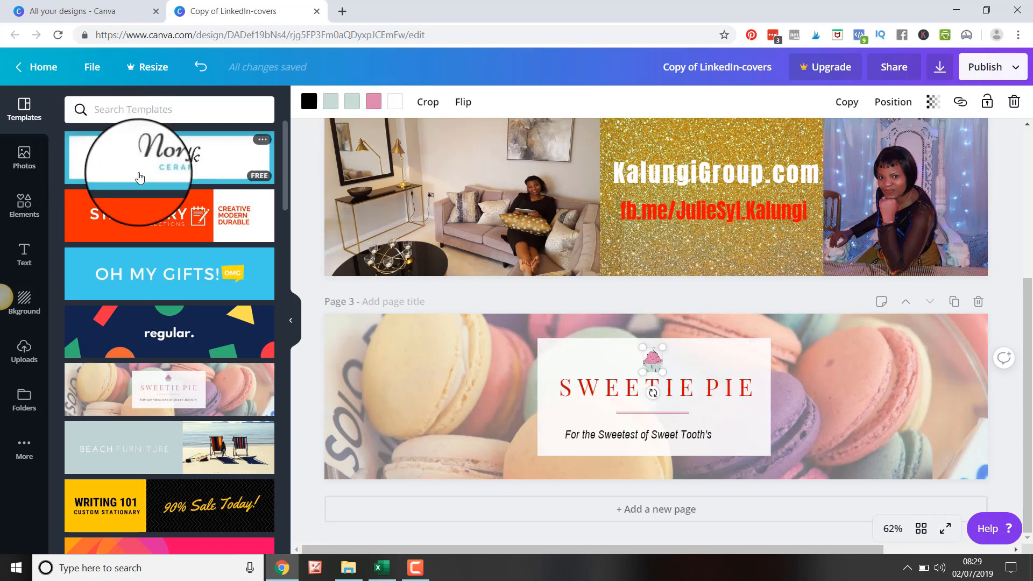
click(26, 157)
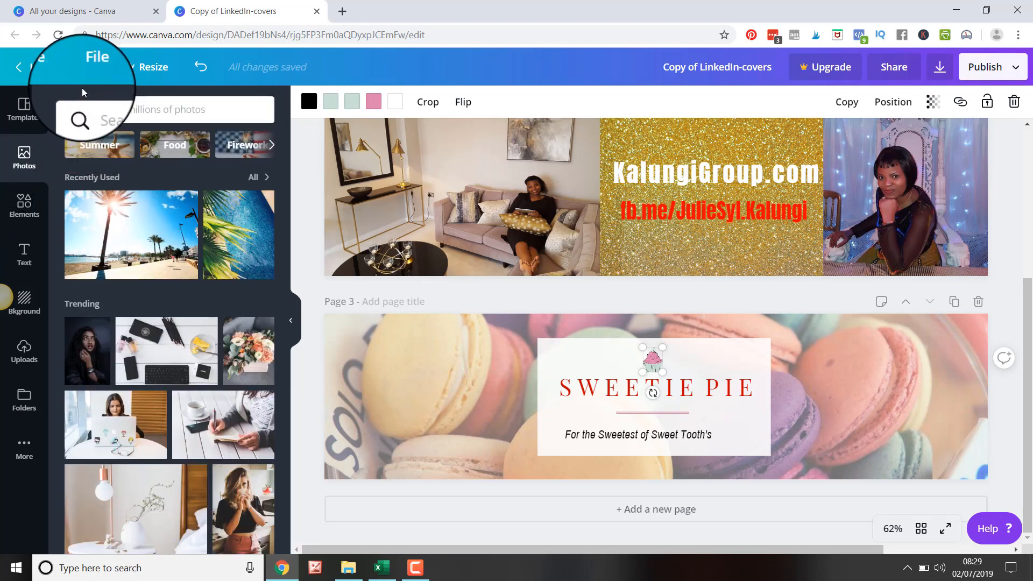
click(97, 116)
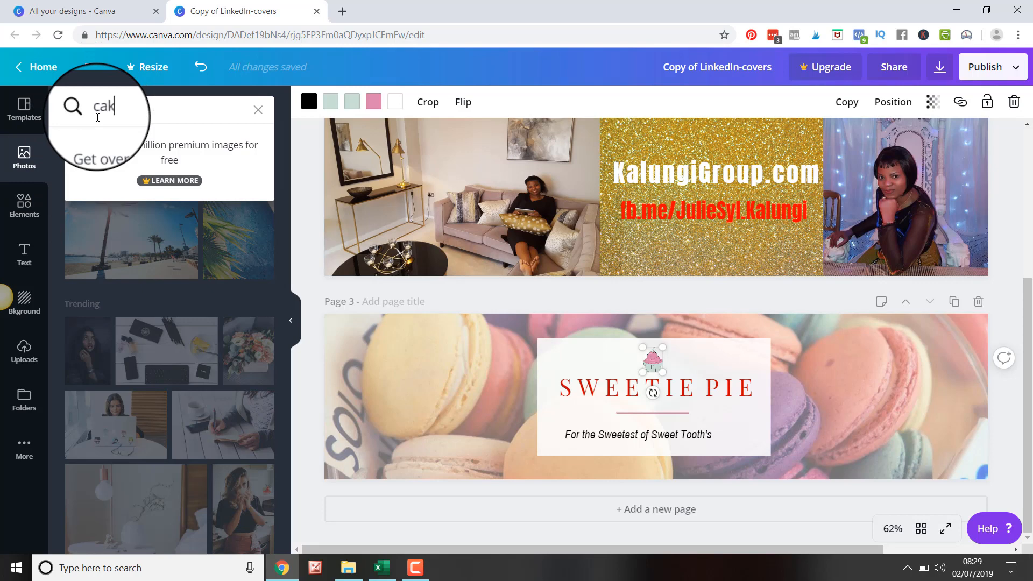
key(Return)
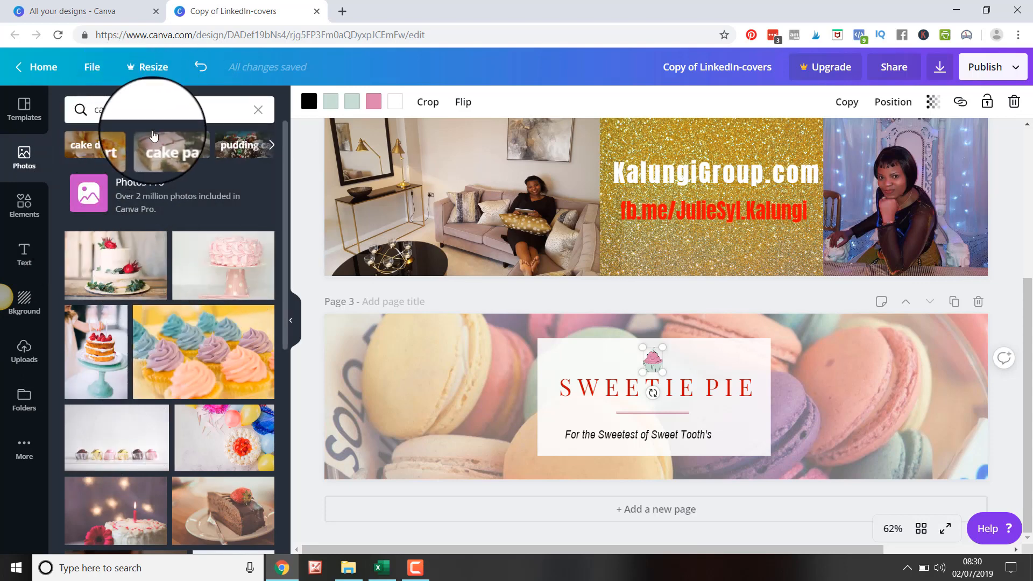
click(257, 110)
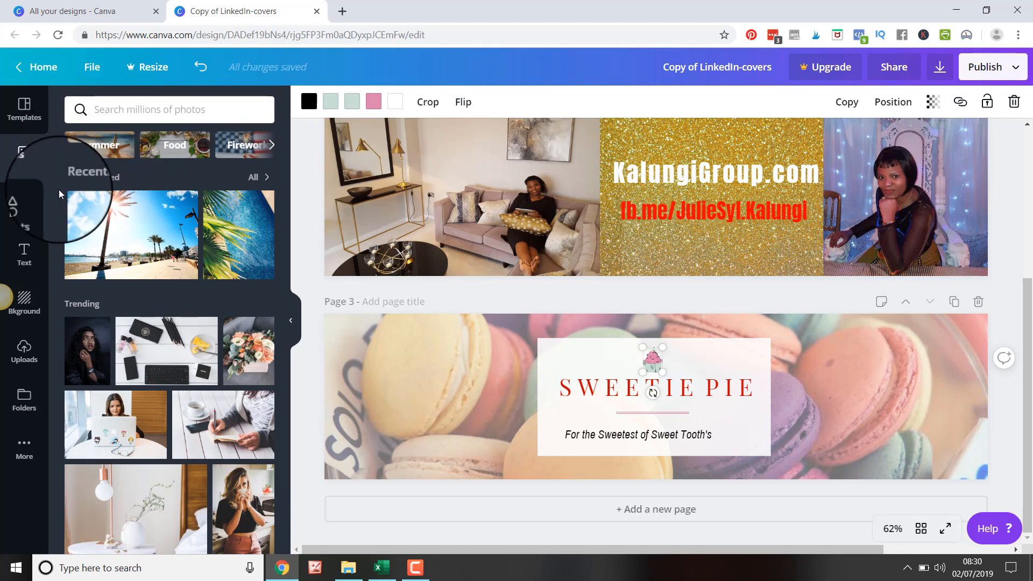
Search the elements for "cake", add the teal cupcake with a candle to page 3, and move it to the white panel's upper edge
click(25, 204)
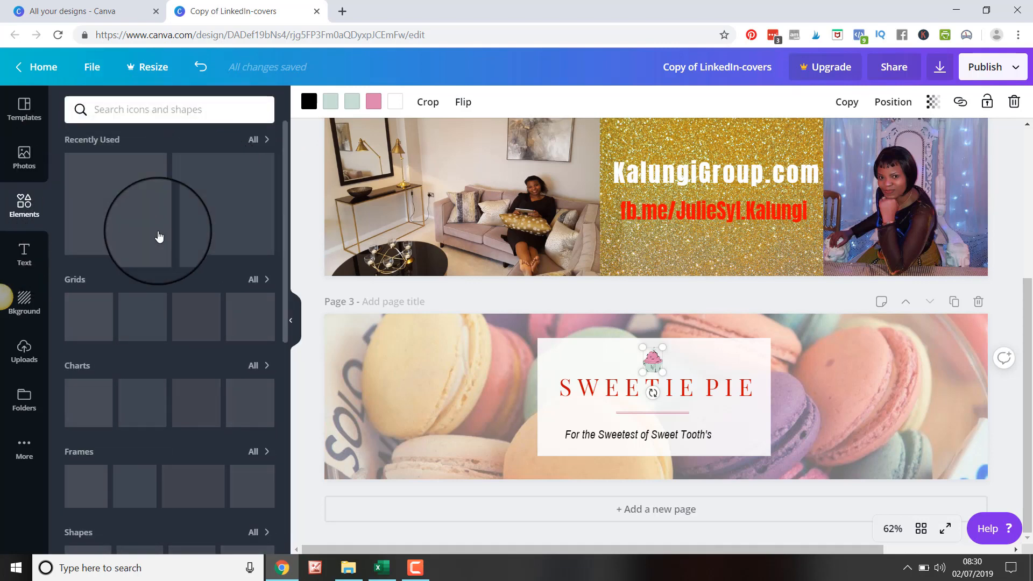
click(104, 107)
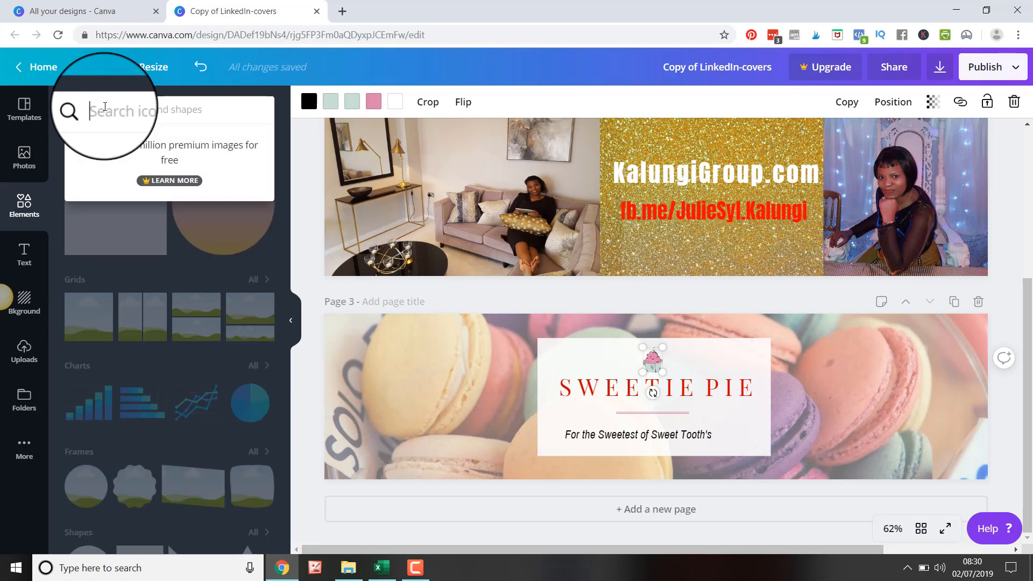
text(cake)
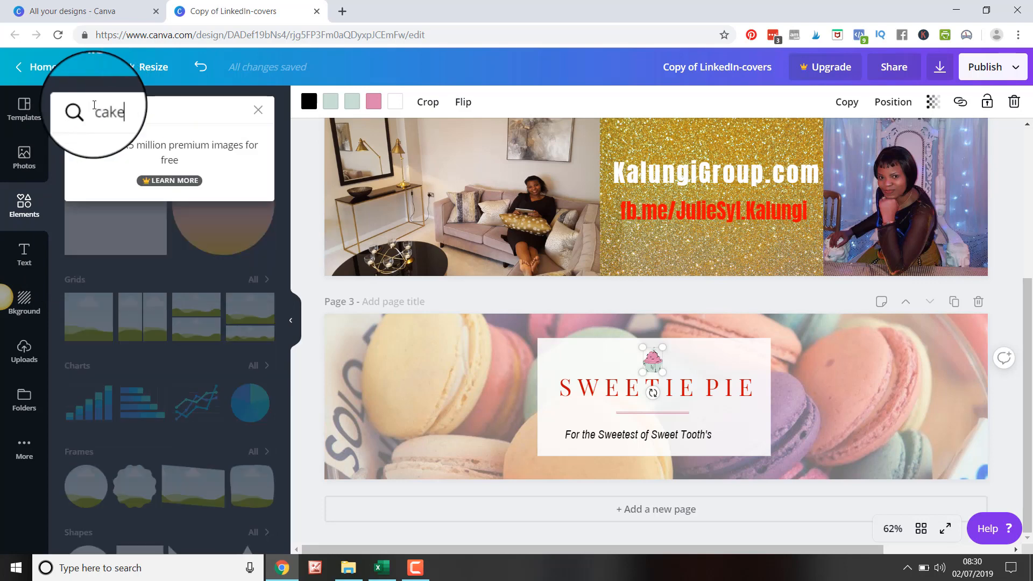
key(Return)
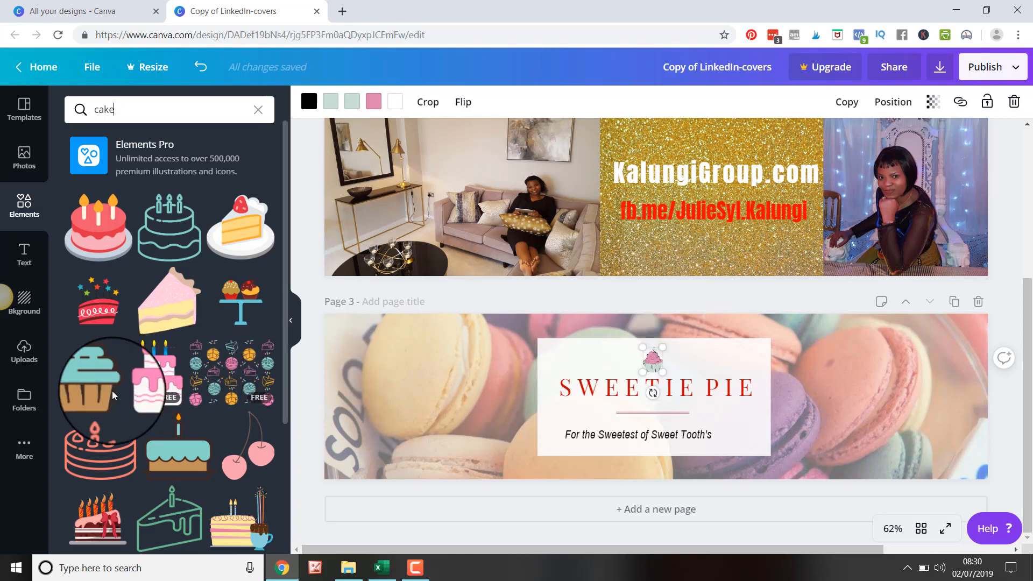
click(83, 385)
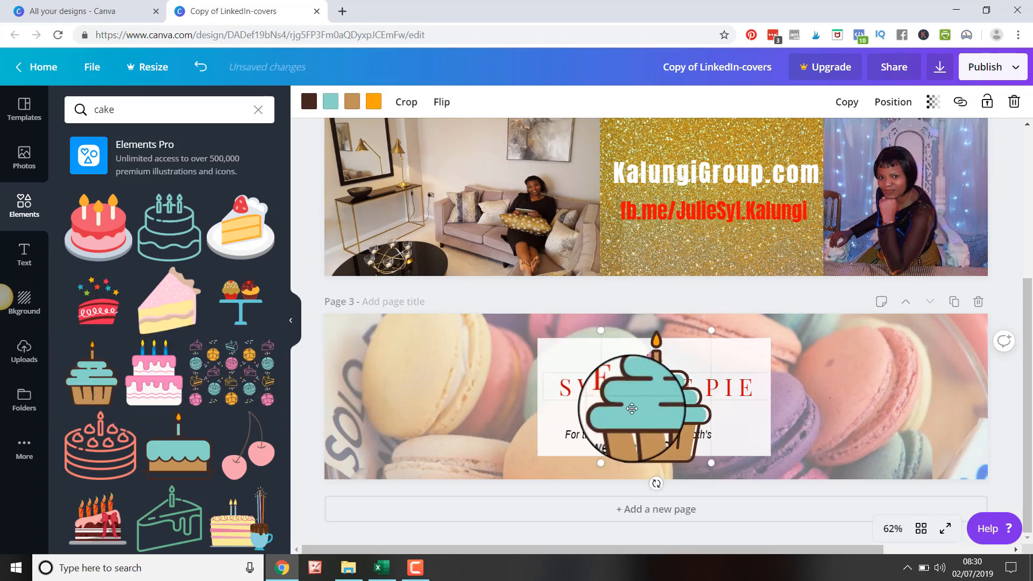
drag(626, 437, 688, 369)
click(692, 370)
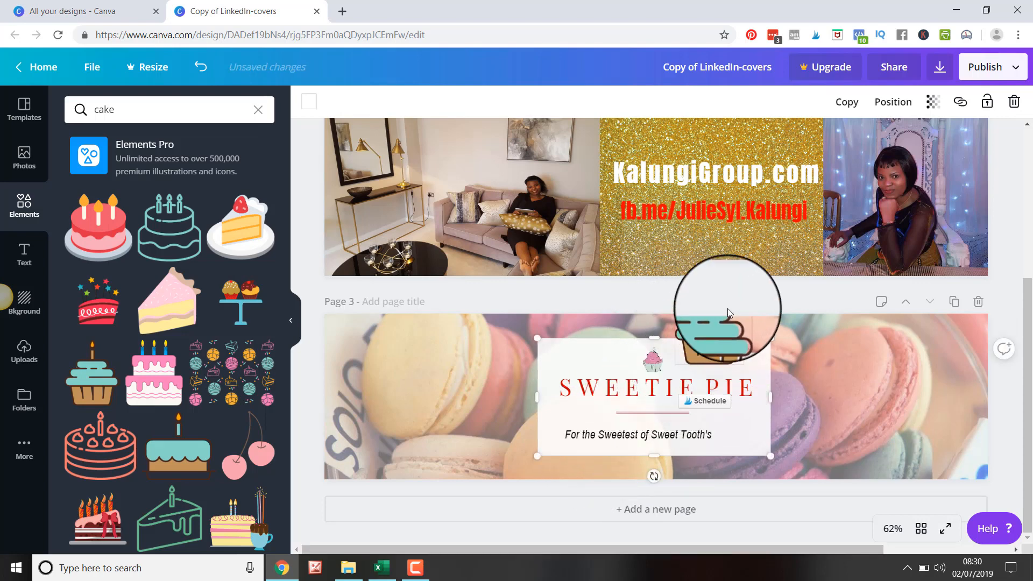
Delete the pink cupcake and place the teal cupcake, scaled down, in its spot above the SWEETIE PIE title
double_click(648, 360)
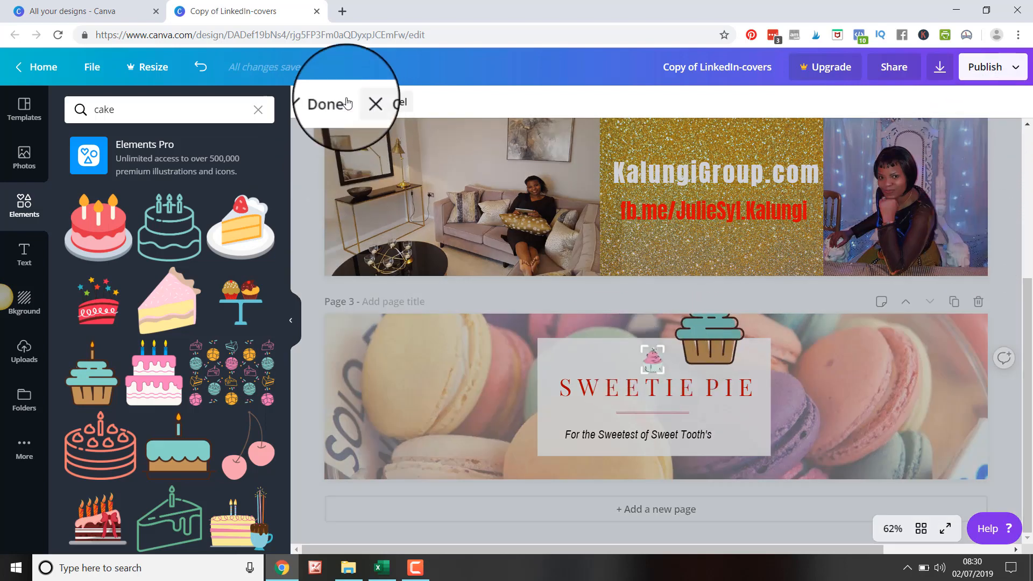
click(380, 102)
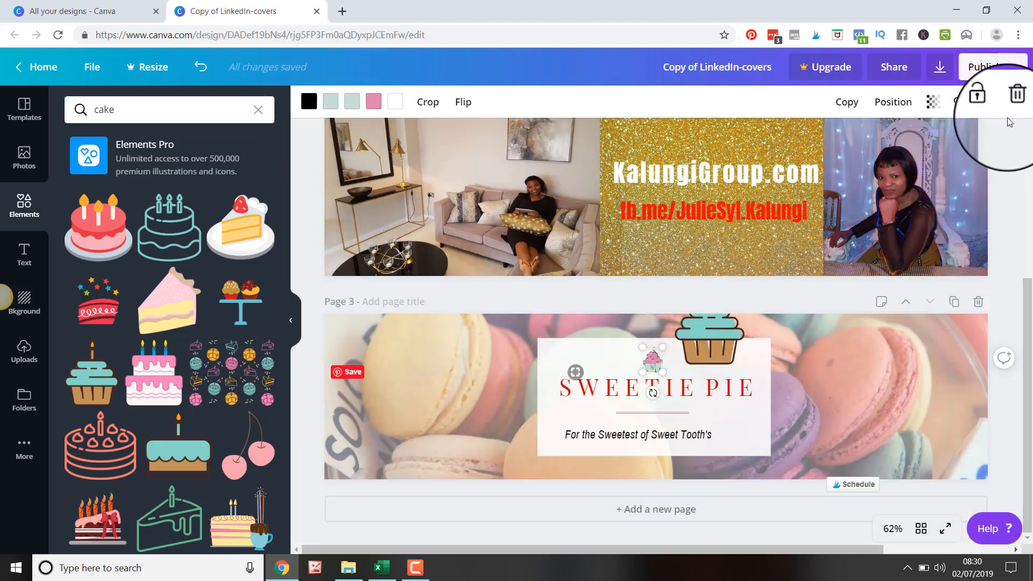
click(1013, 101)
drag(704, 344, 664, 365)
drag(705, 306, 650, 353)
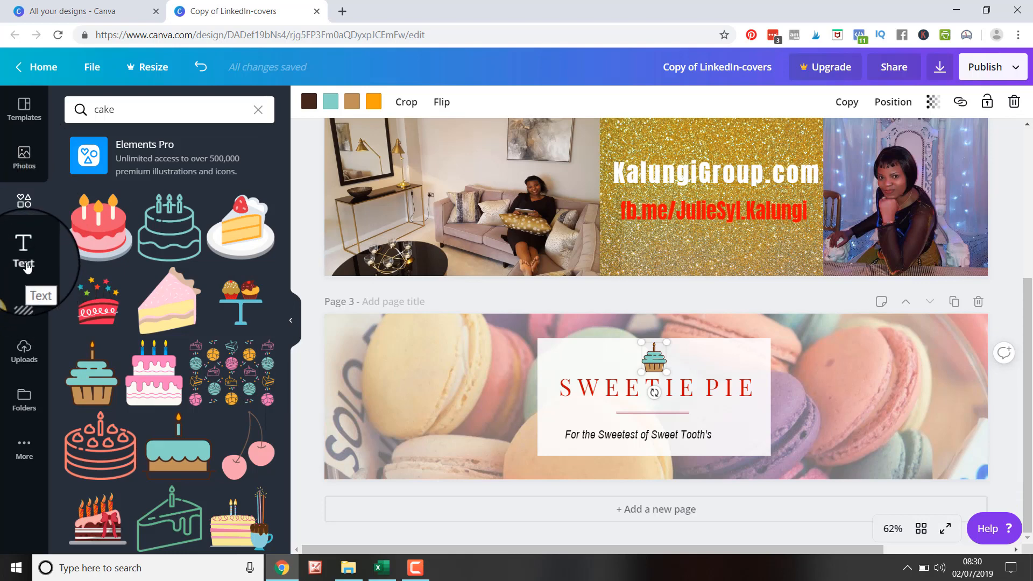
click(25, 253)
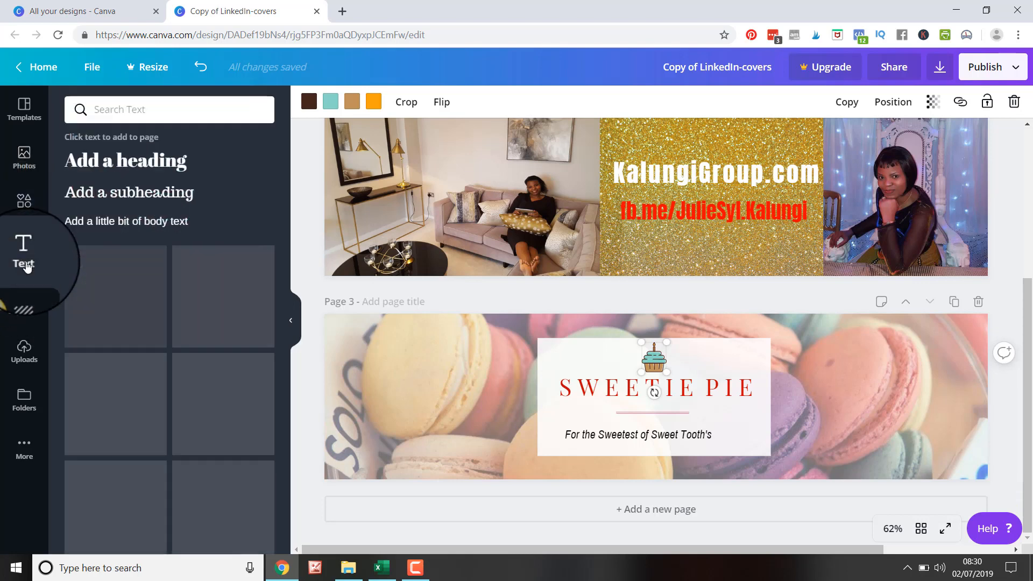
triple_click(108, 160)
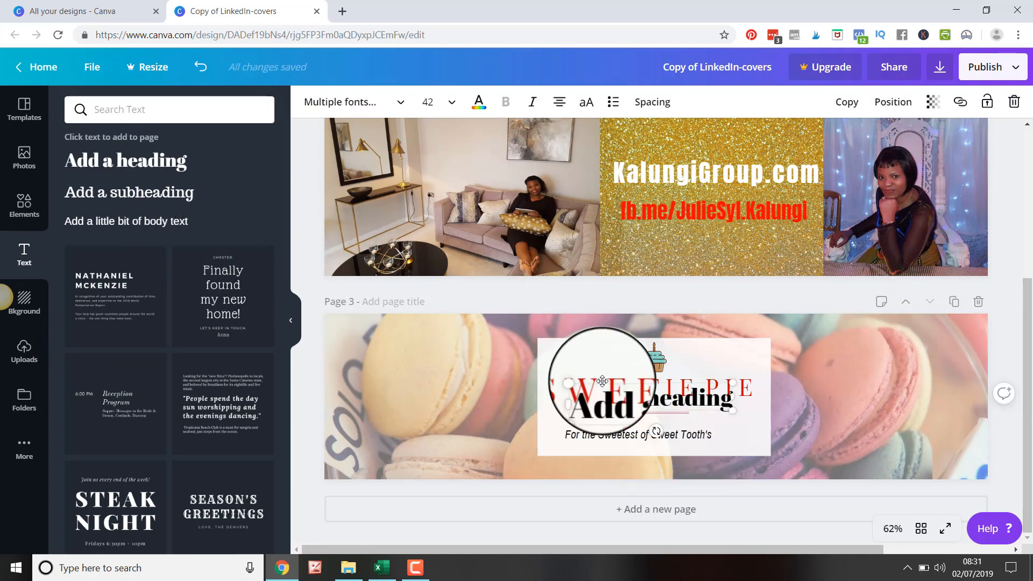
drag(602, 381, 350, 441)
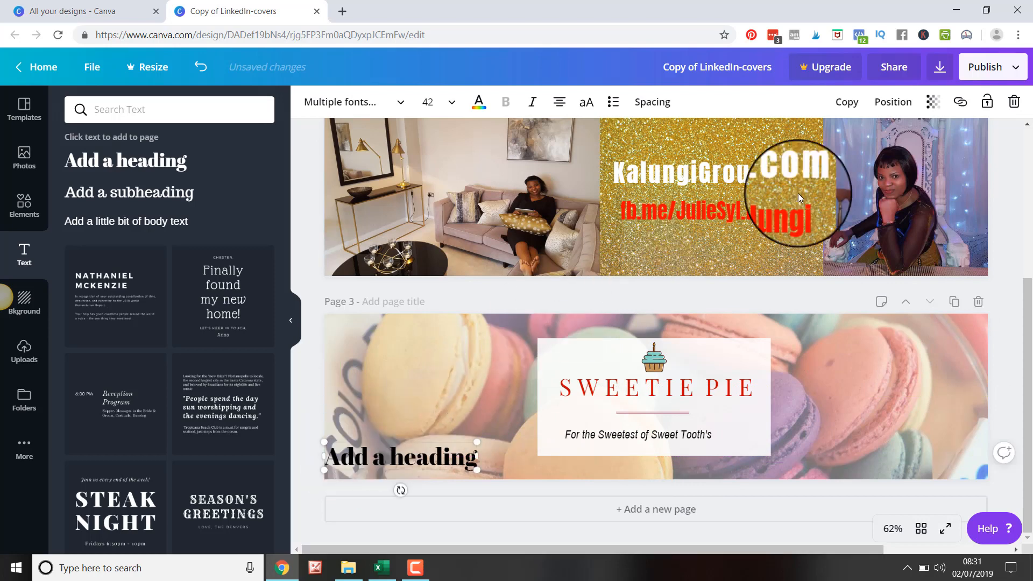
click(1014, 103)
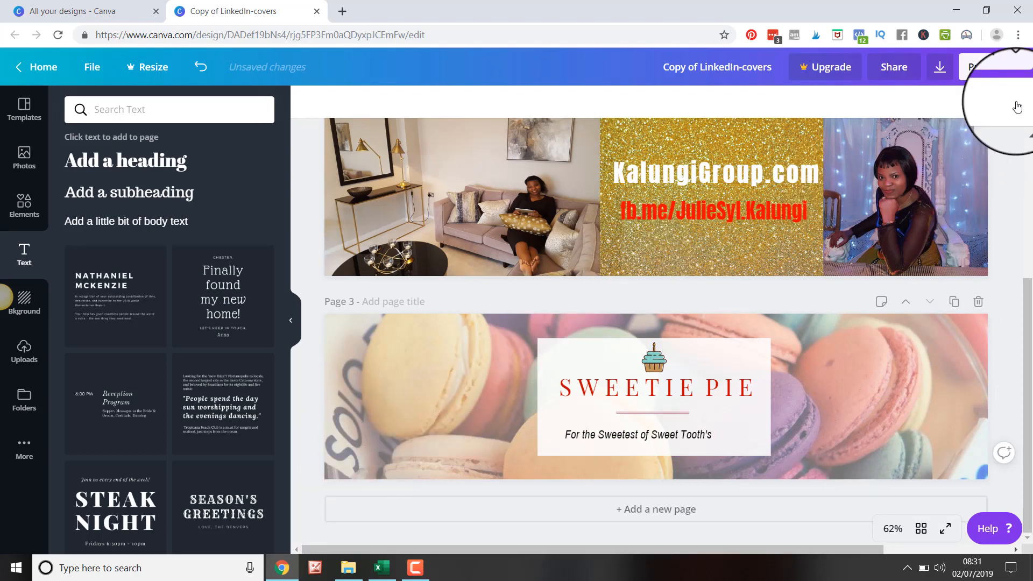
Add a line of body text reading KalungiGroup.com in the lower-left corner of the page 3 design
click(108, 220)
drag(637, 407, 363, 469)
key(BackSpace)
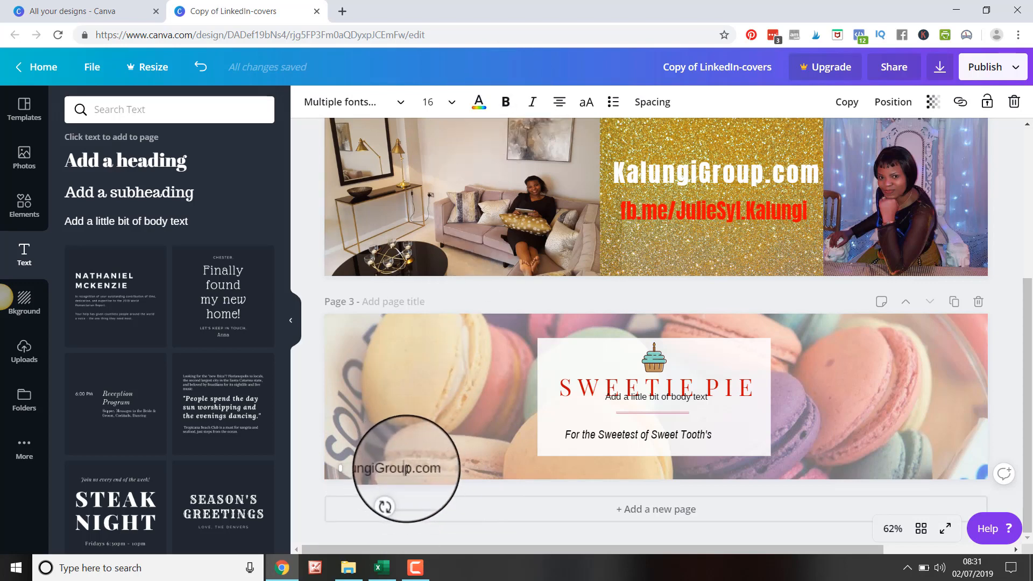
Make the small KalungiGroup.com text on page 3 bold
double_click(419, 468)
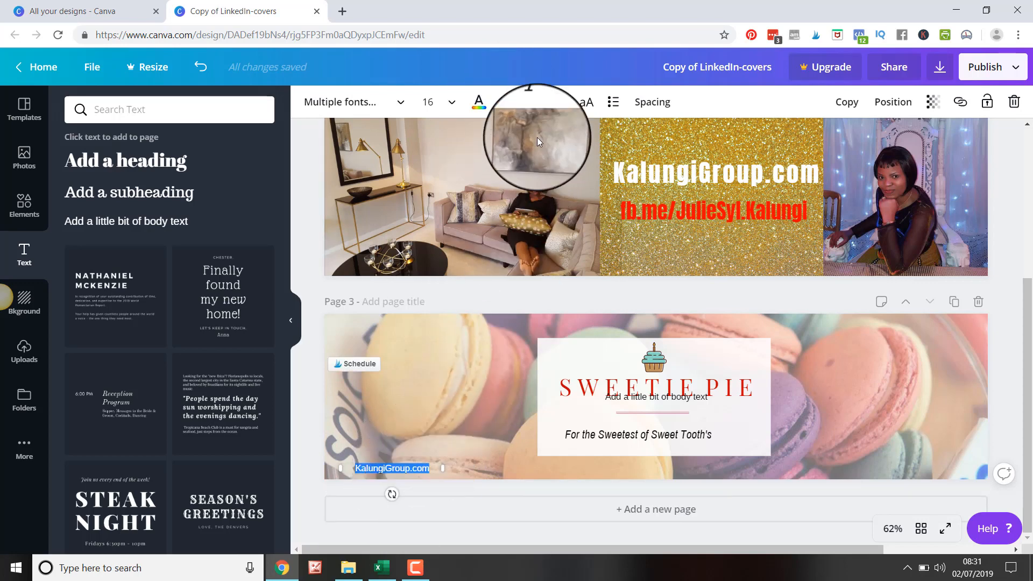
click(504, 102)
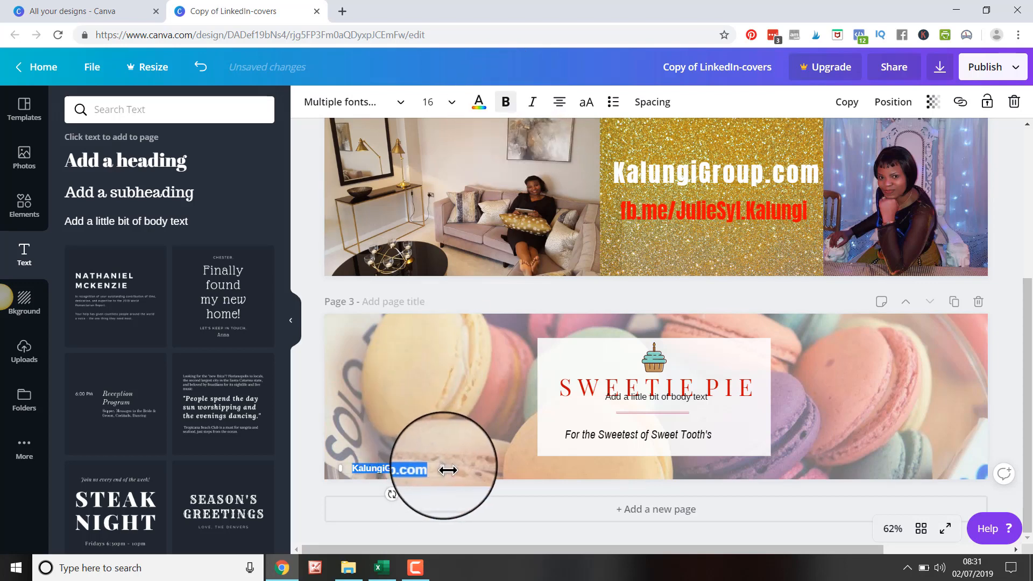
right_click(430, 465)
drag(424, 466, 409, 471)
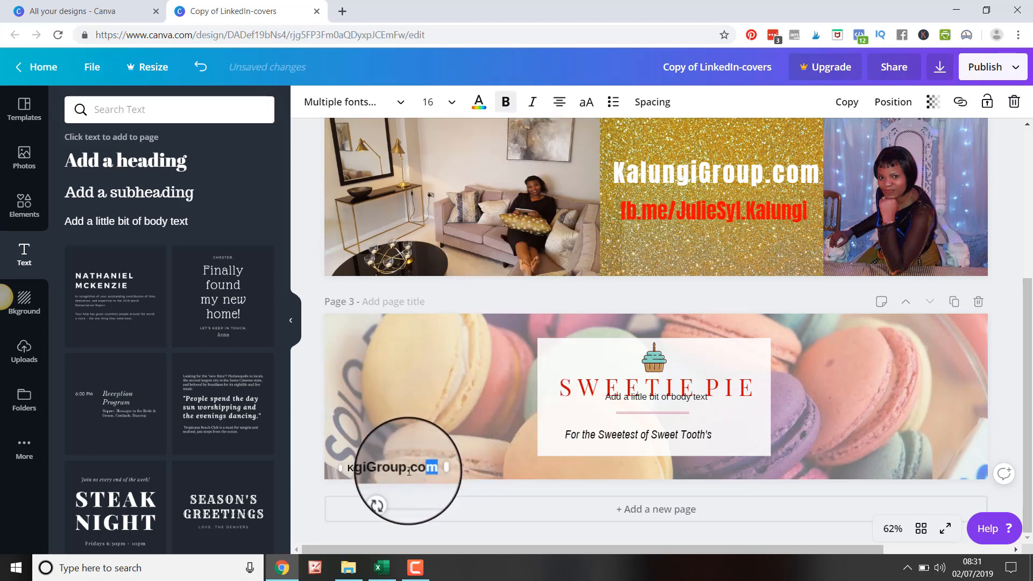
click(395, 444)
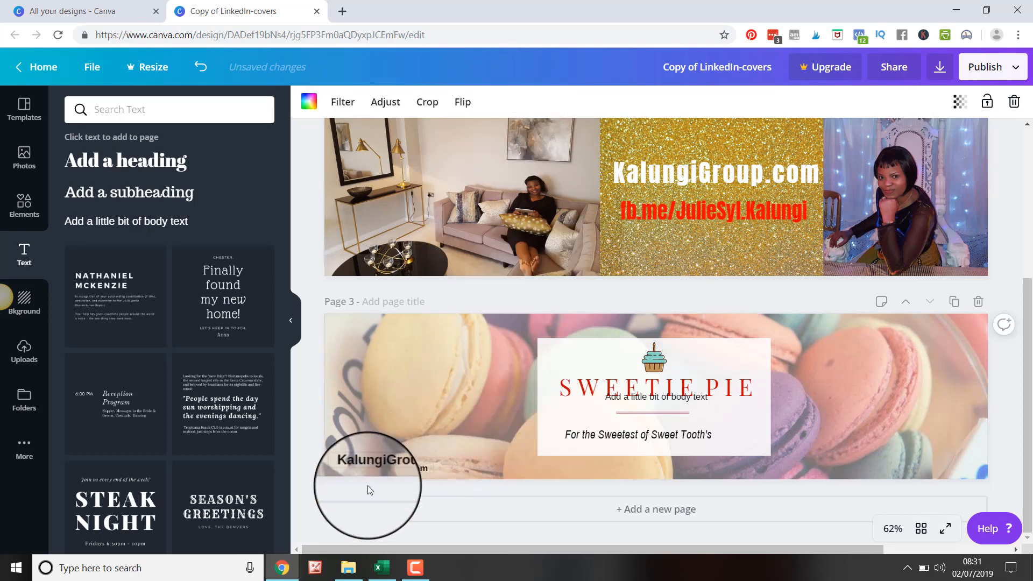
Upload the image itunes-button.png from the computer's Pictures folder to the design's uploads
click(23, 359)
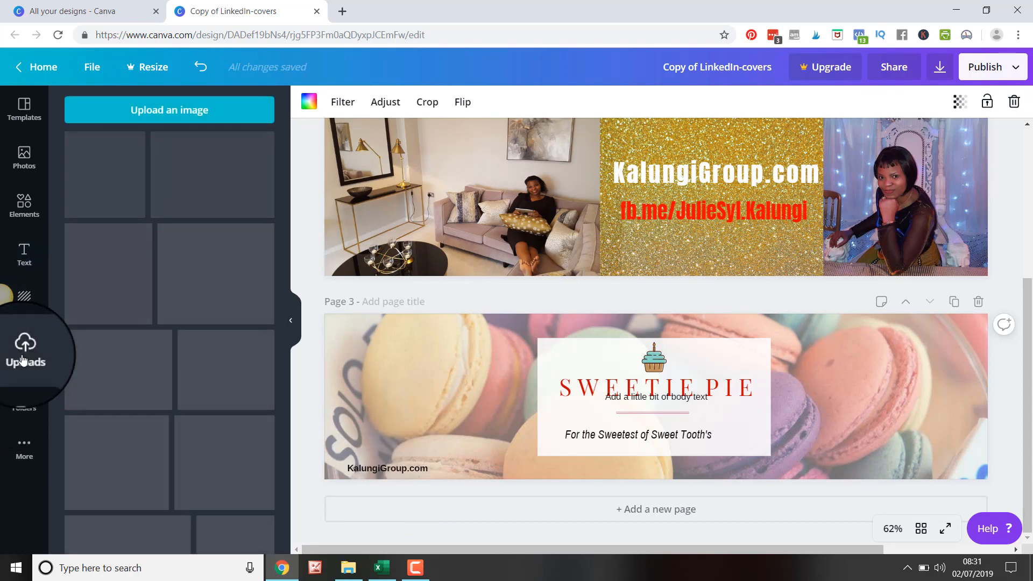
click(180, 116)
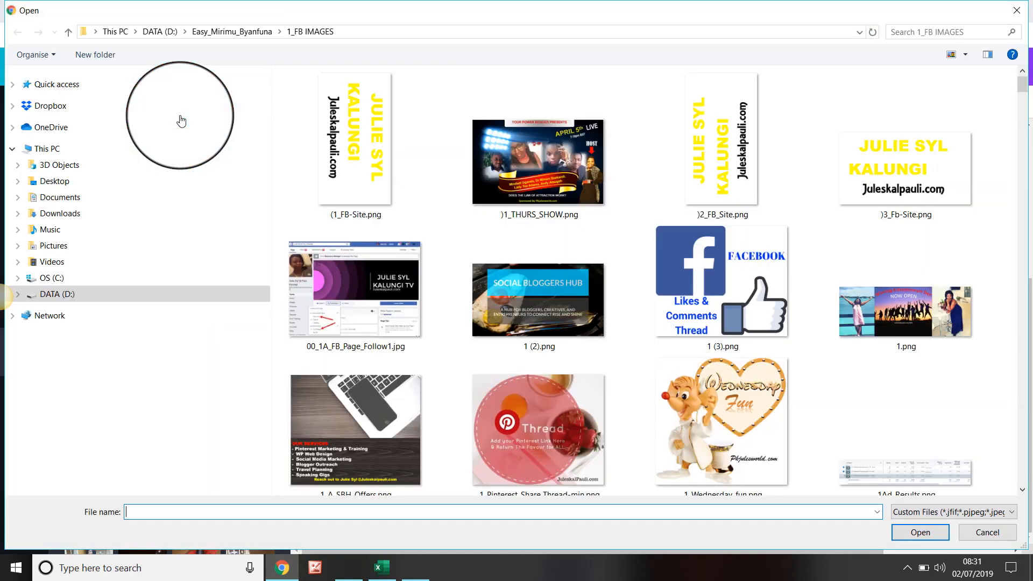
click(54, 245)
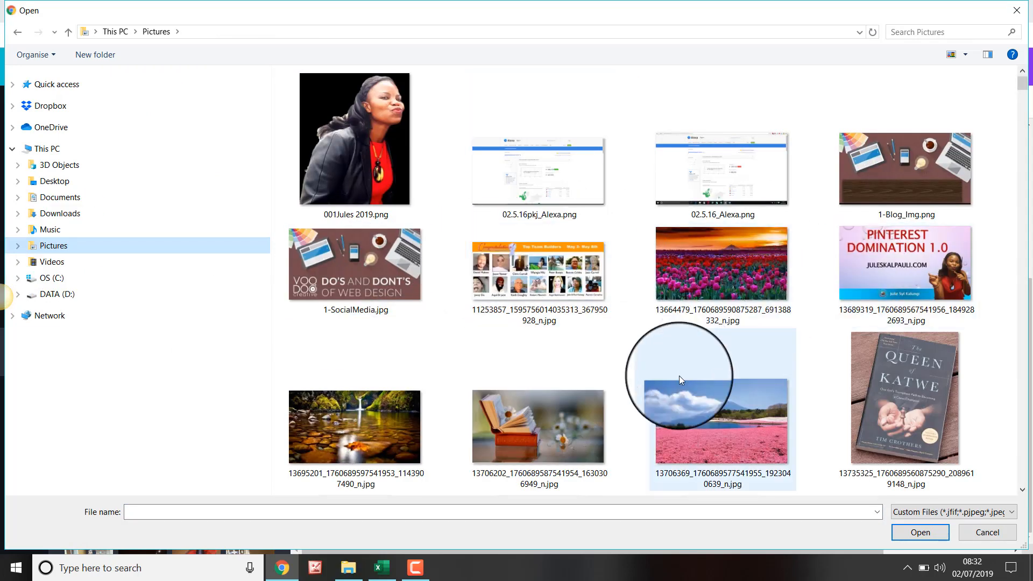
scroll(796, 347, down, 10)
scroll(791, 343, down, 8)
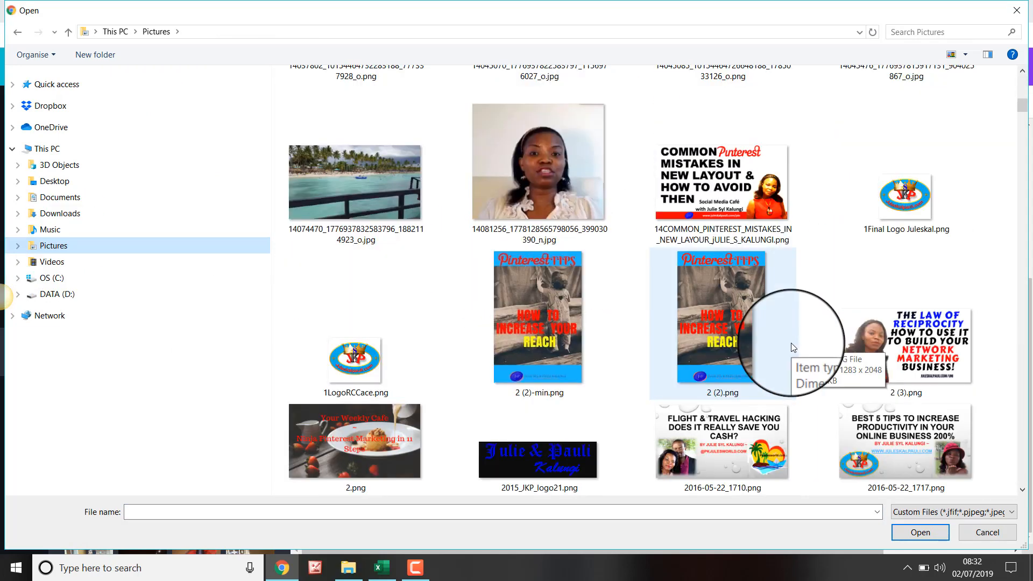
scroll(773, 344, down, 10)
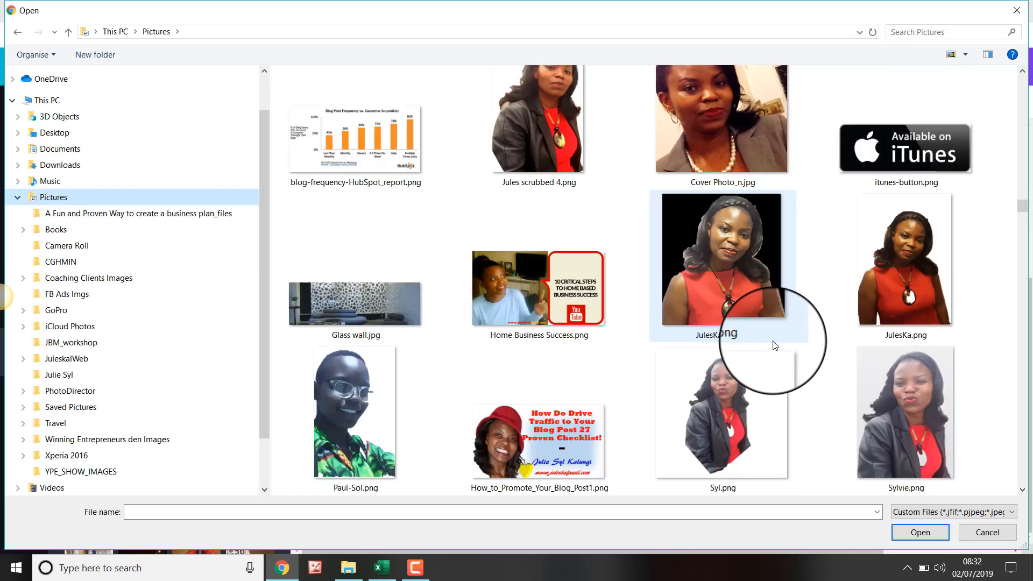
scroll(773, 340, up, 10)
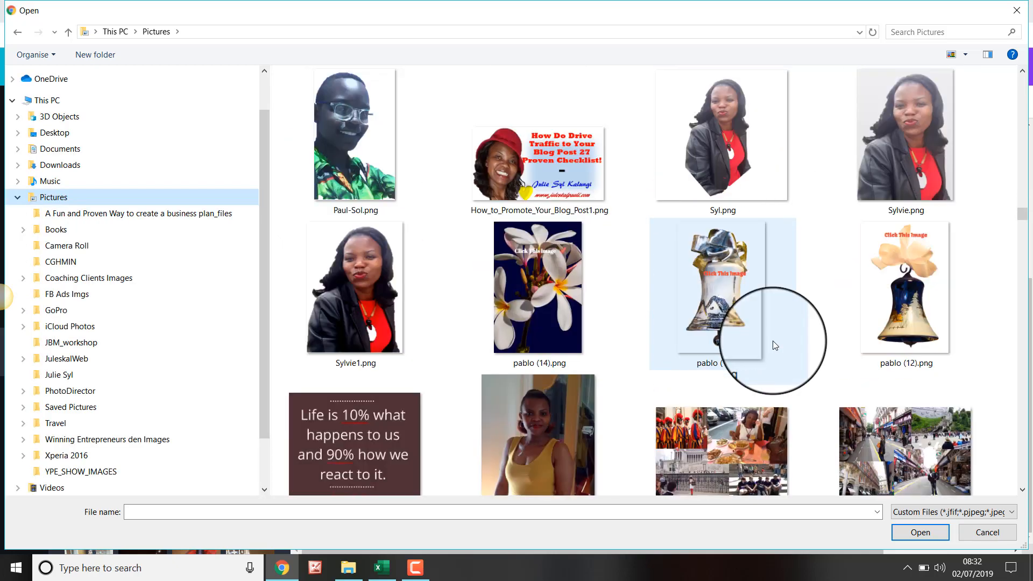
click(1004, 243)
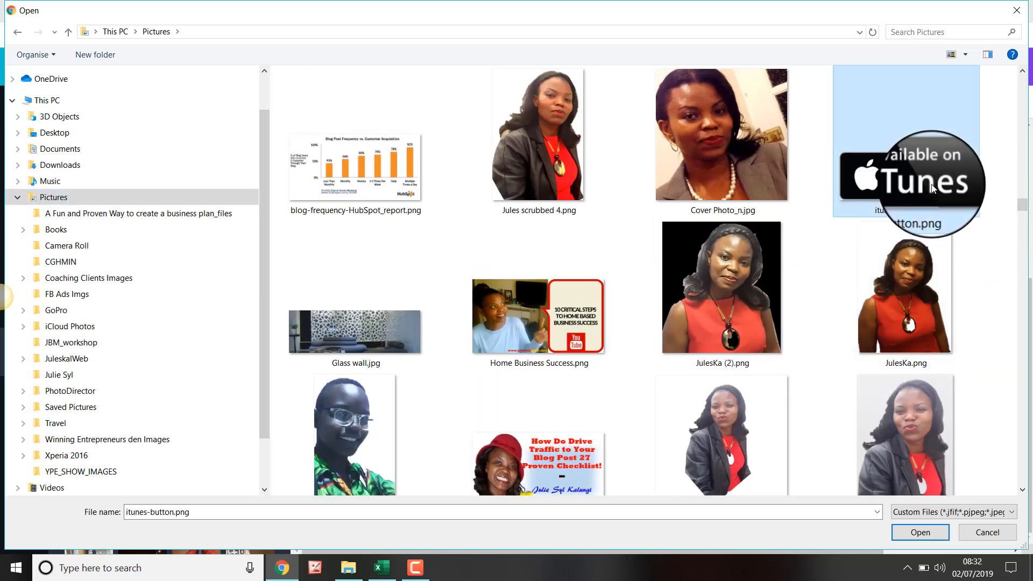
click(915, 532)
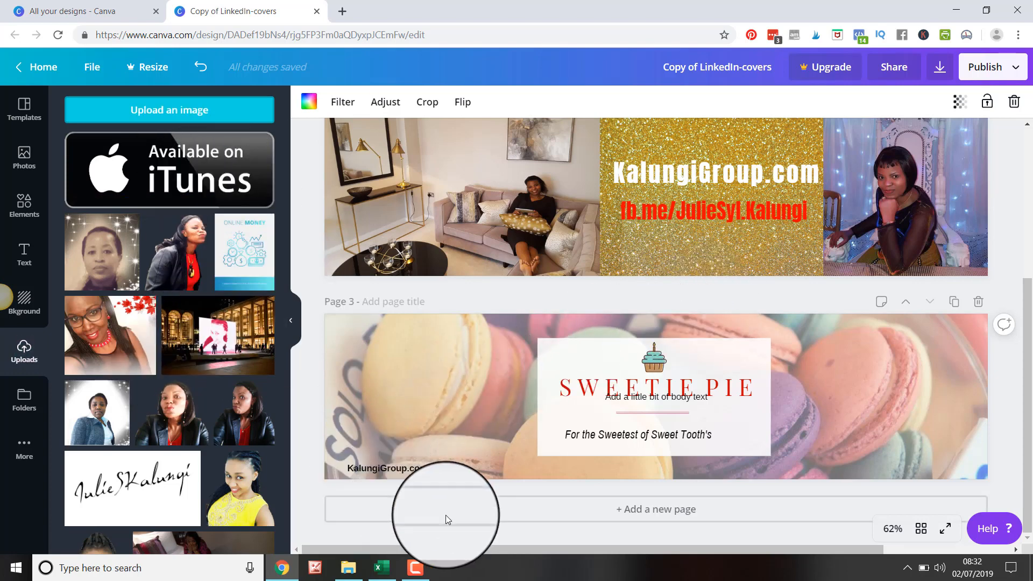
Add the black Kalungi Group logo with the gold crown from the uploads, scaled down in the lower-right corner of the page 3 design
scroll(216, 409, down, 10)
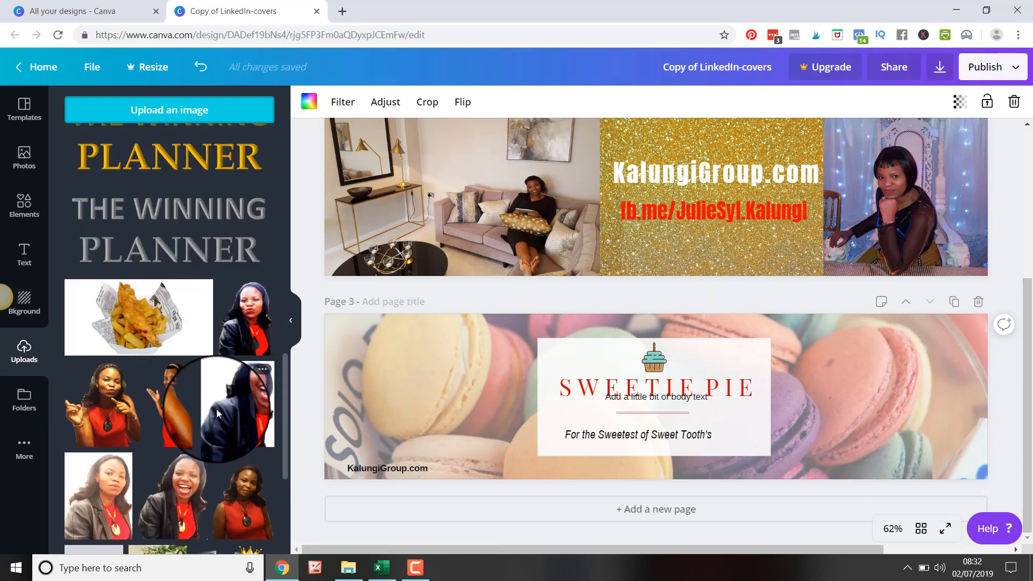
scroll(178, 216, up, 5)
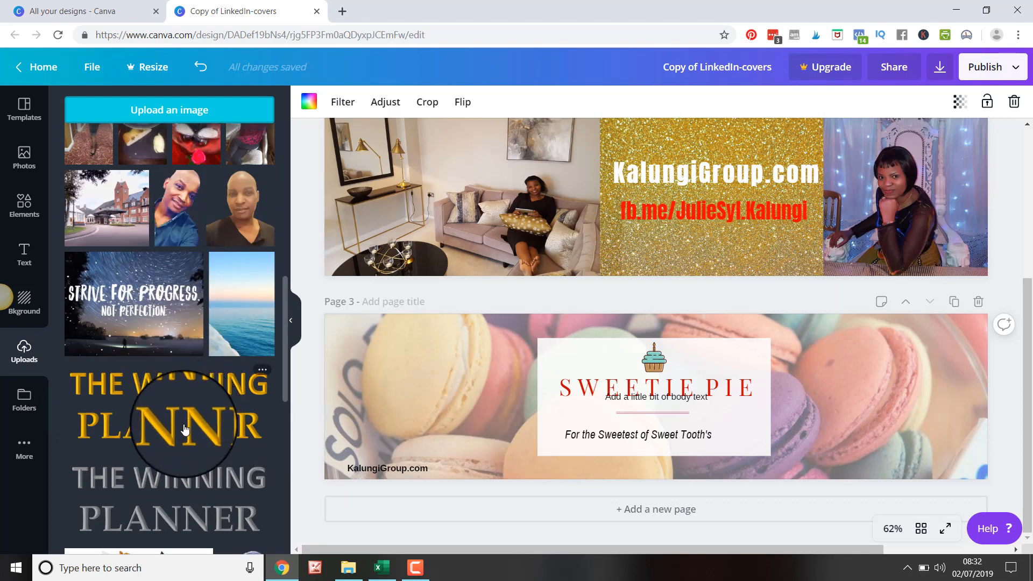
scroll(195, 421, down, 15)
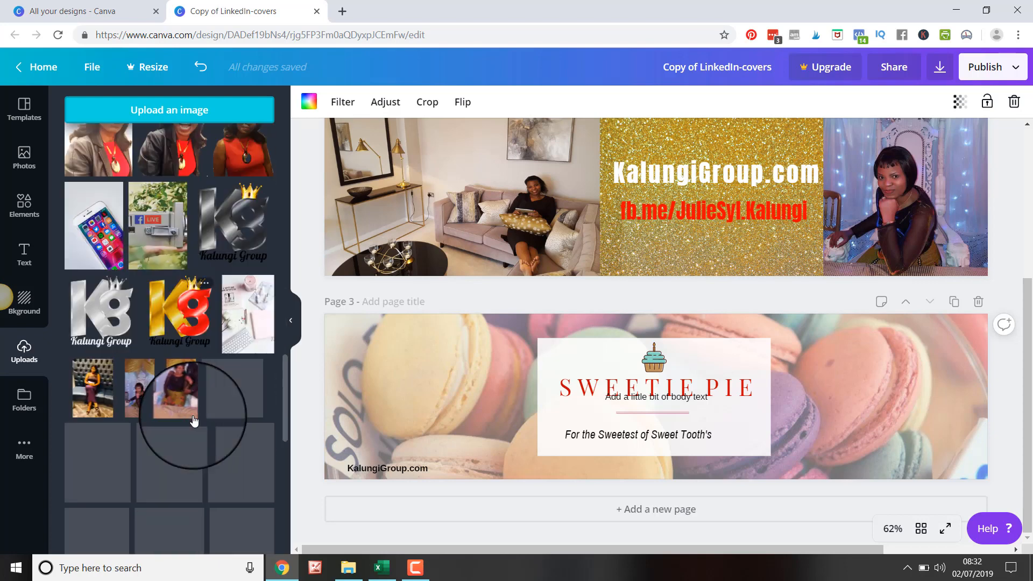
scroll(195, 398, up, 5)
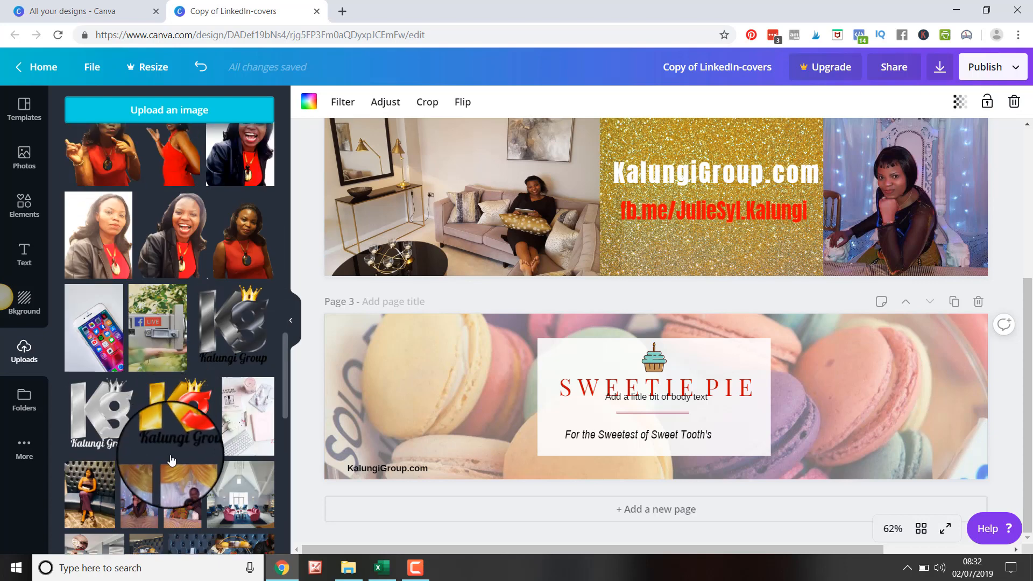
click(233, 338)
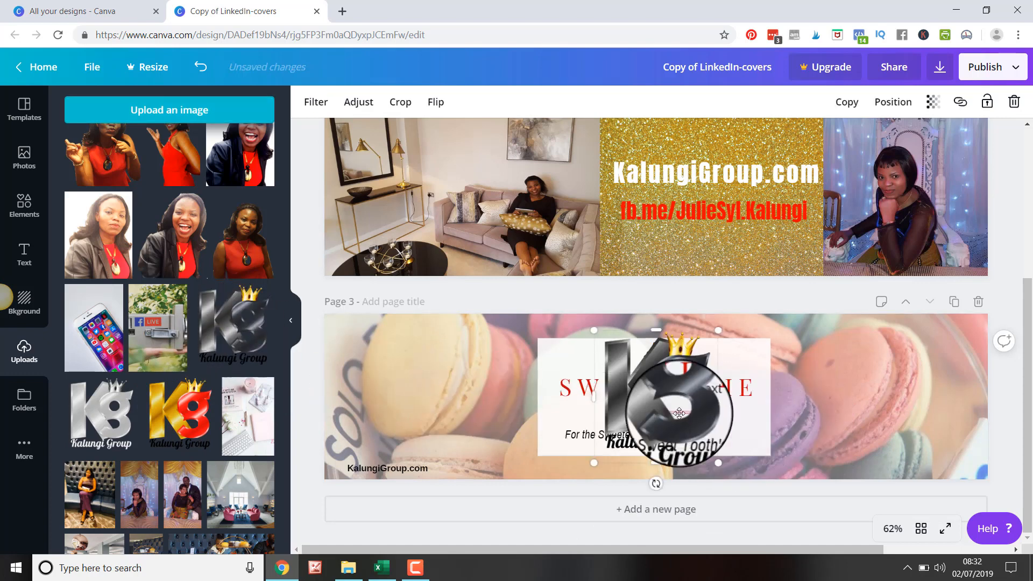
drag(719, 334, 959, 457)
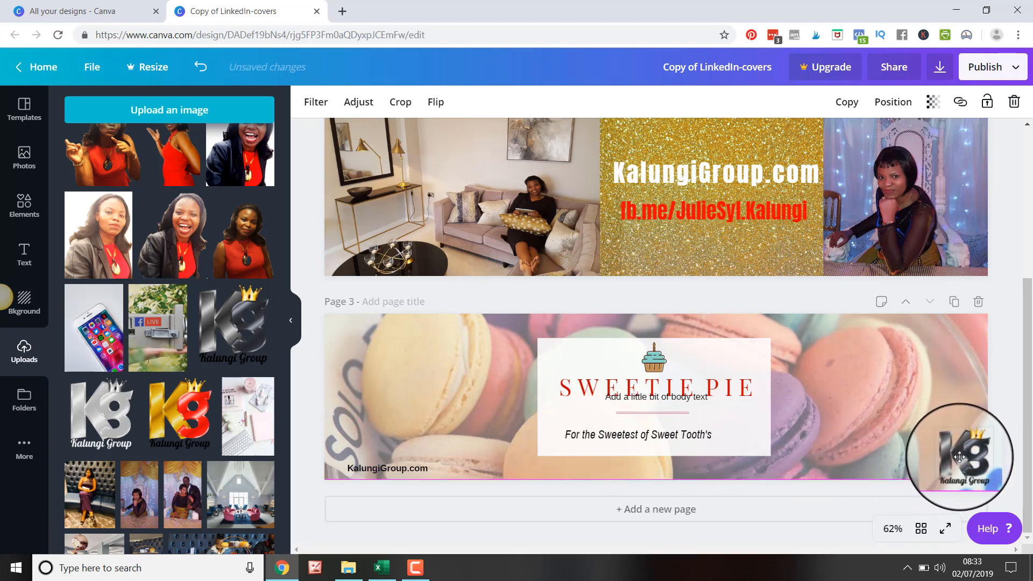
drag(960, 458, 961, 461)
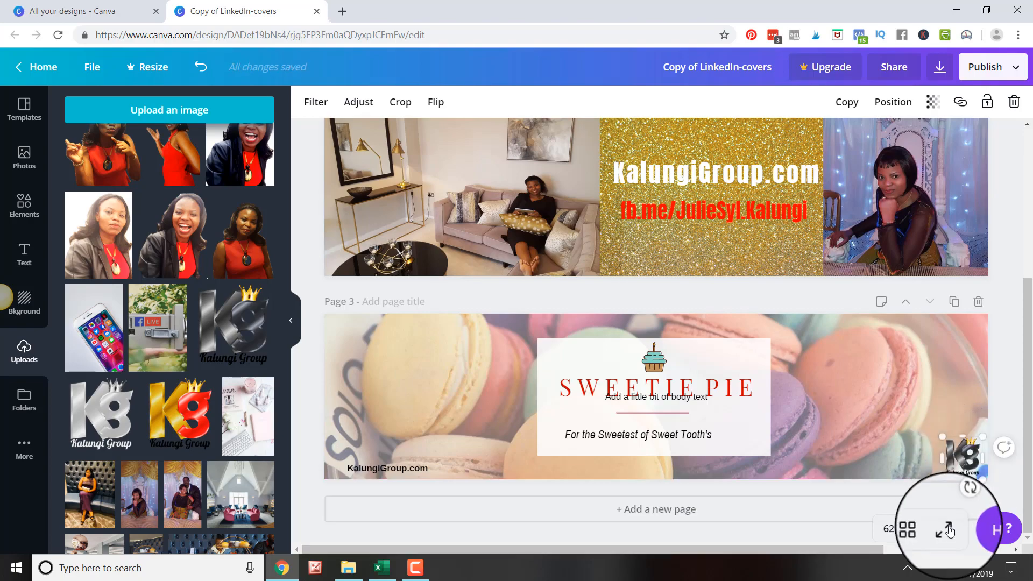
Preview page 3 full screen and delete the placeholder body text overlapping the SWEETIE PIE title
click(946, 528)
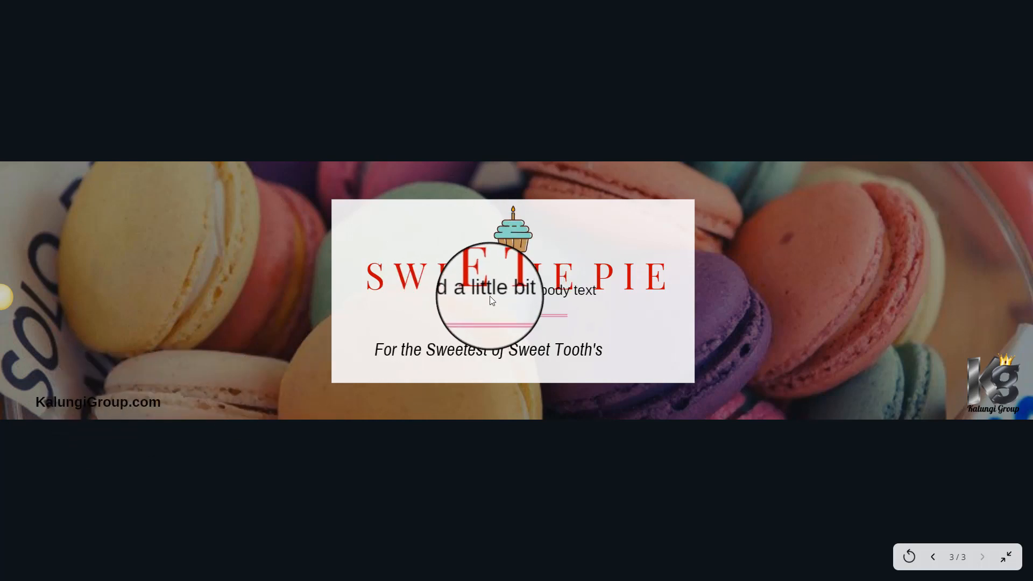
click(1008, 560)
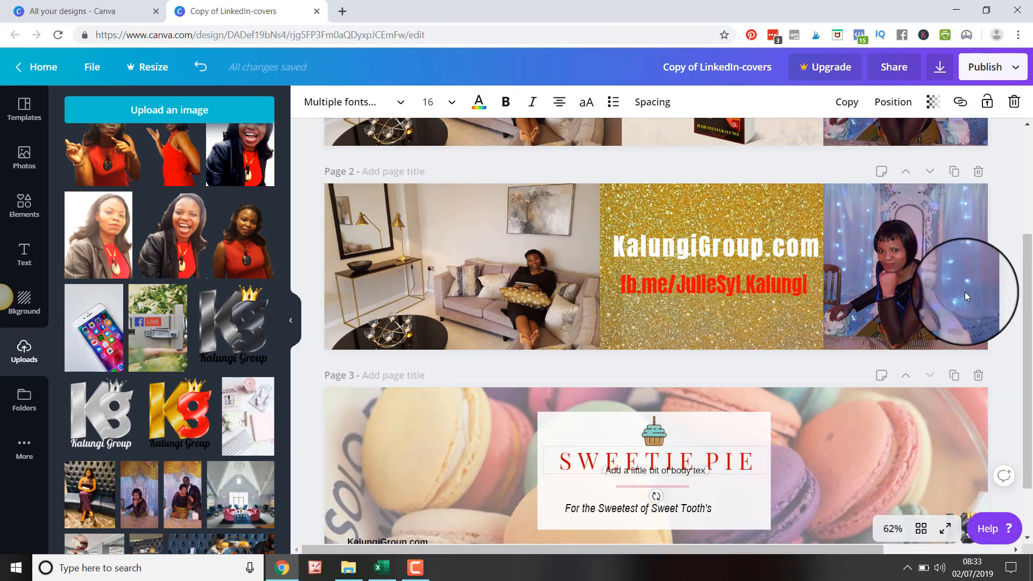
click(1014, 103)
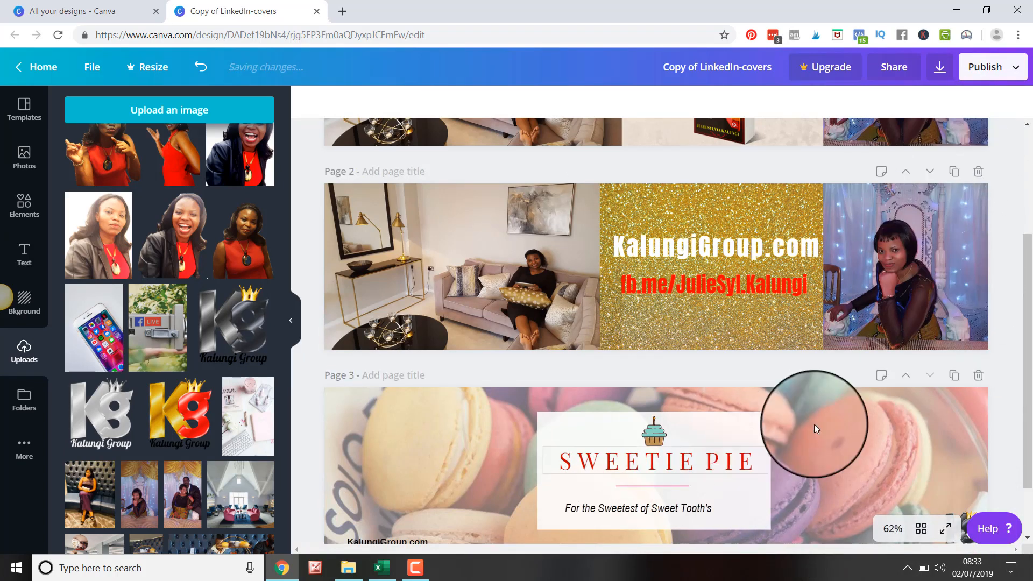
Move the SWEETIE PIE page up two positions so it is the first page of the design
click(905, 376)
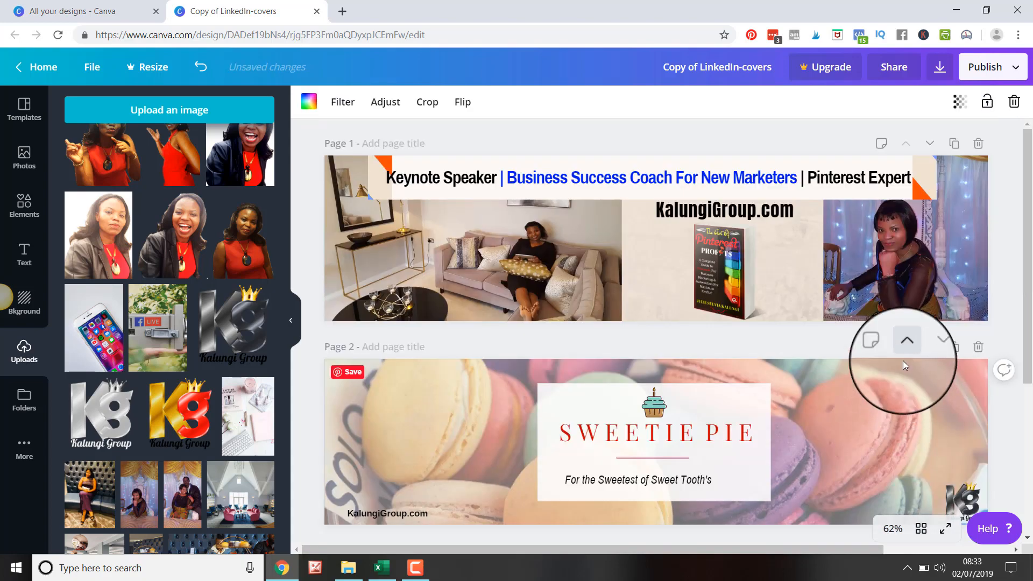
click(906, 349)
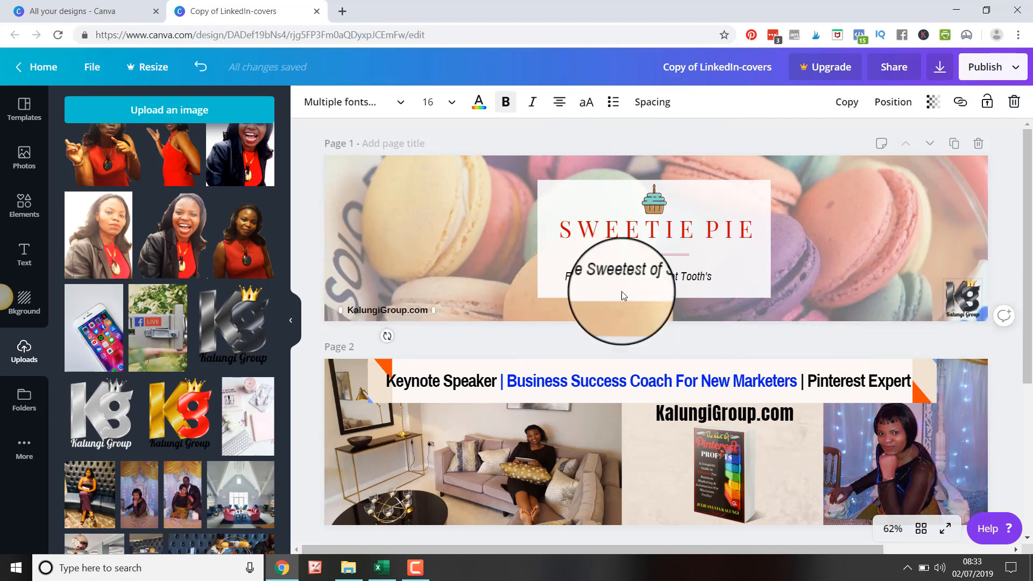
Try the Epic, Festive and Solar filters on the page 1 macaron background and apply Festive
click(410, 192)
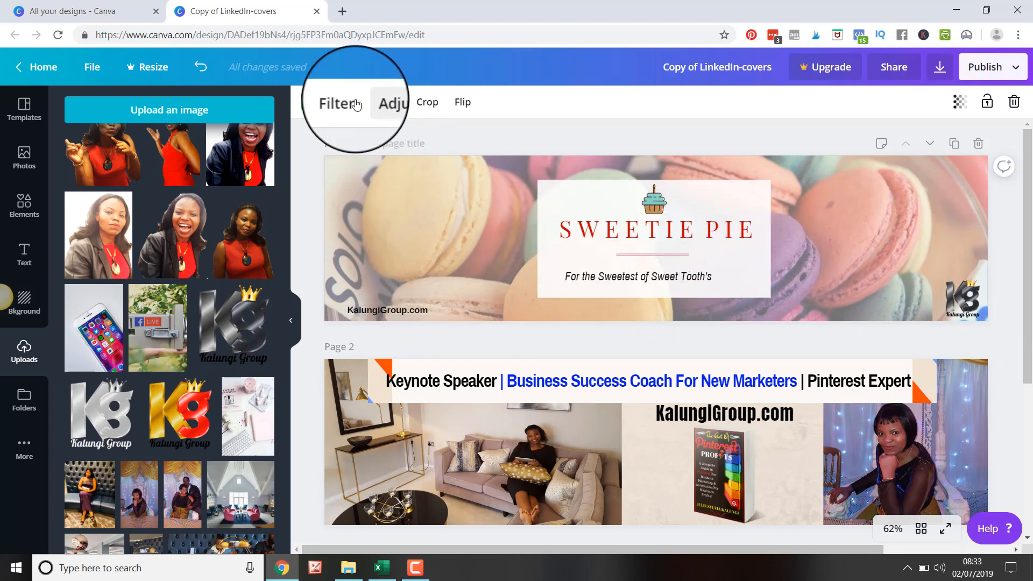
click(340, 107)
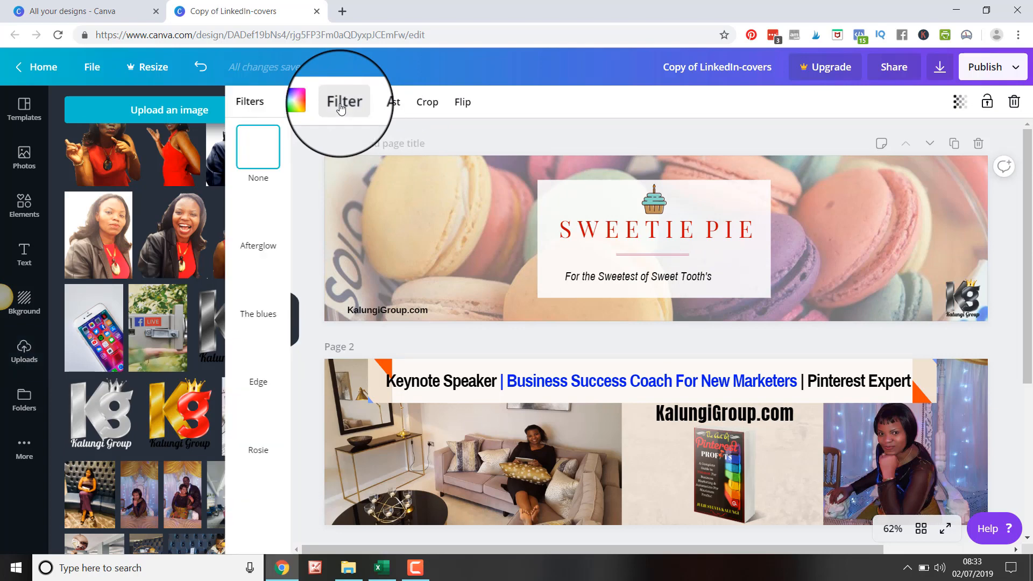
click(143, 153)
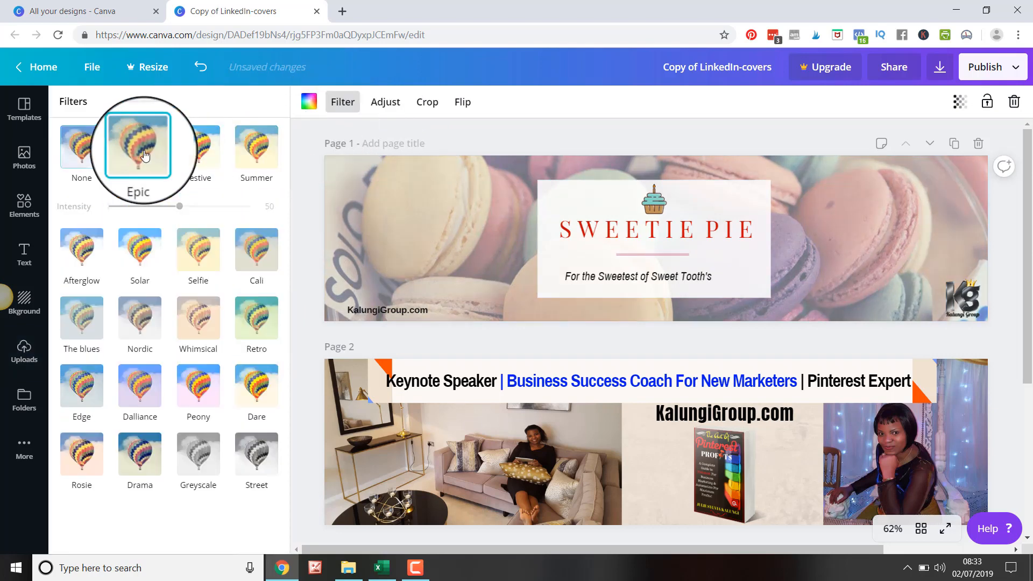
click(200, 159)
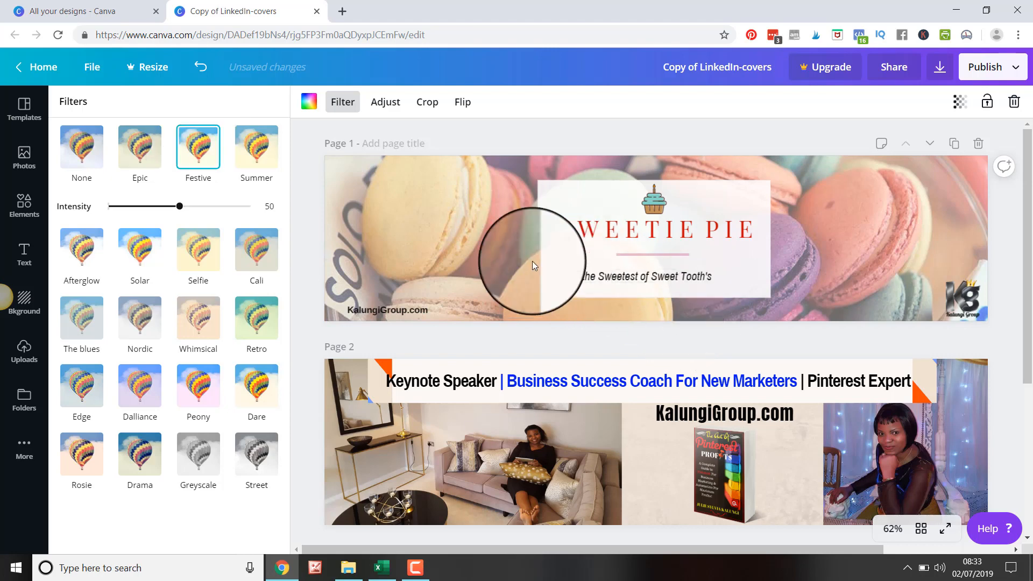
click(153, 255)
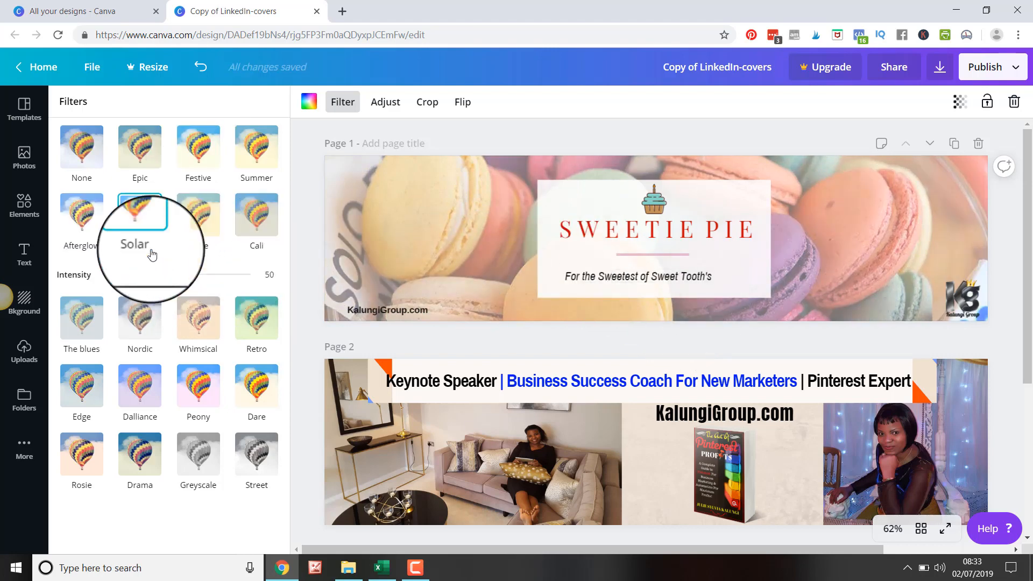
click(197, 150)
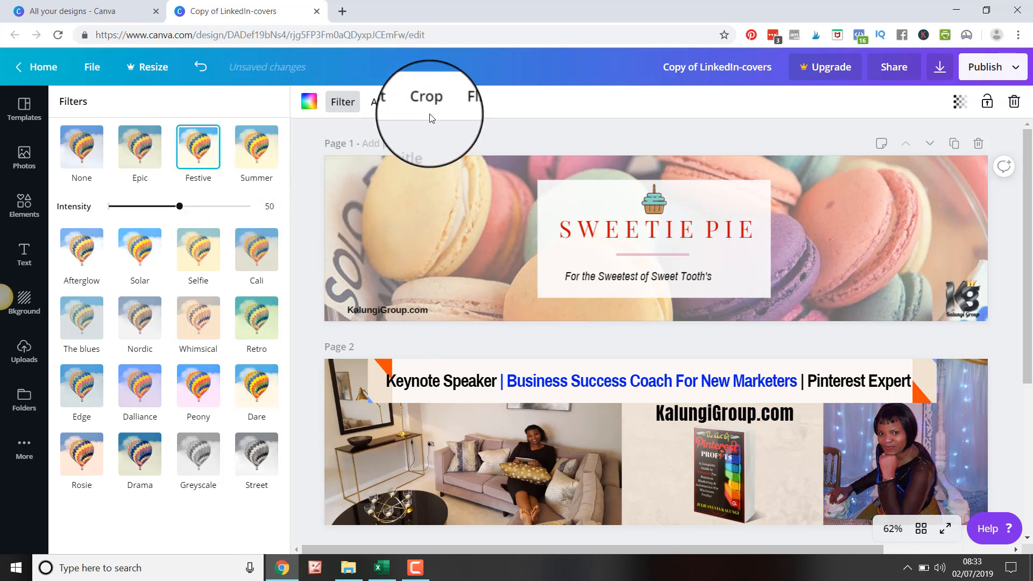
click(384, 102)
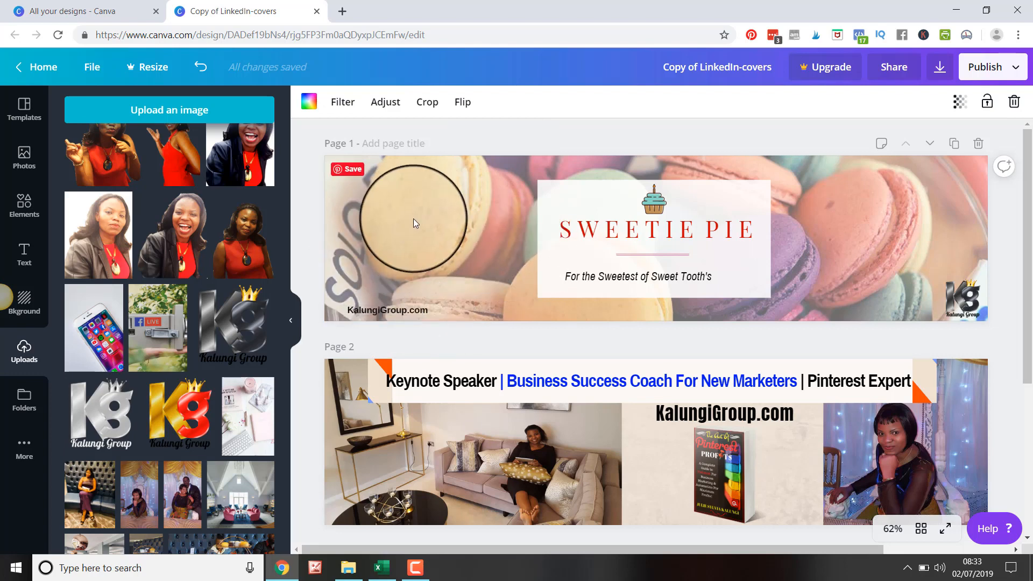
Try removing the macaron background from page 1 and undo the deletion
click(1013, 103)
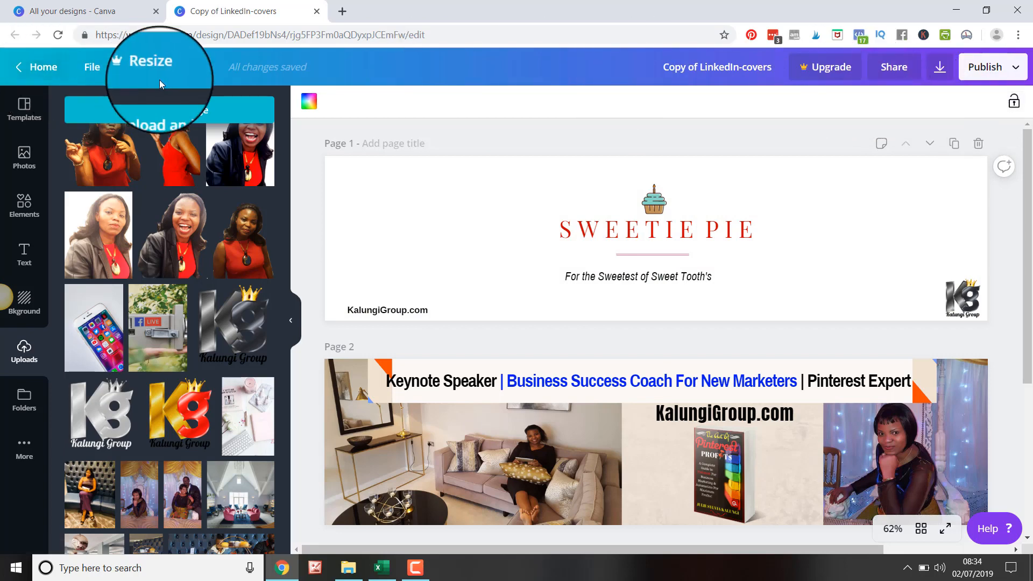
click(200, 66)
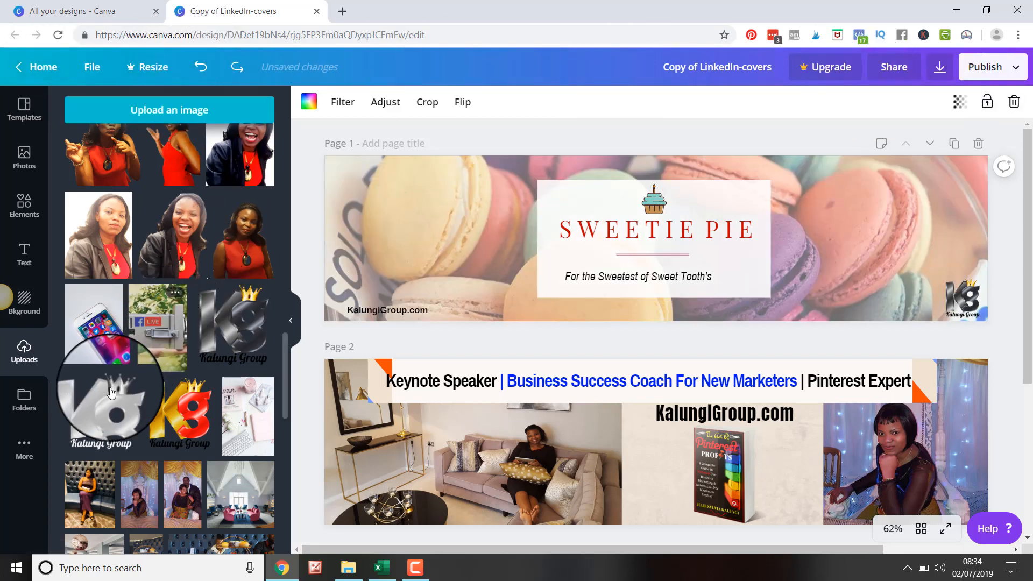
Place the uploaded photo of the pink notebook and wooden stars on page 1 and delete the macaron background
scroll(161, 391, down, 10)
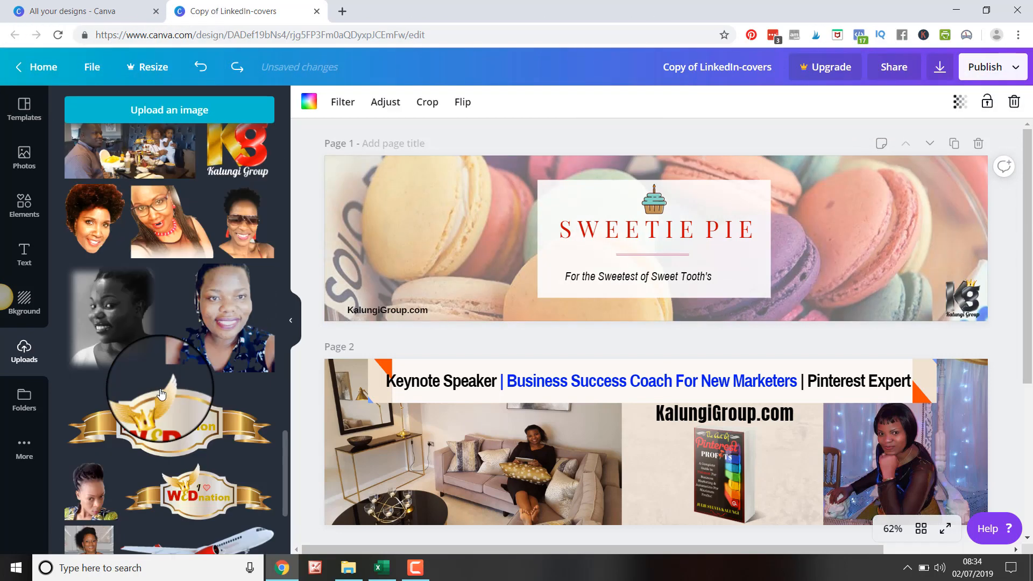
scroll(160, 389, down, 8)
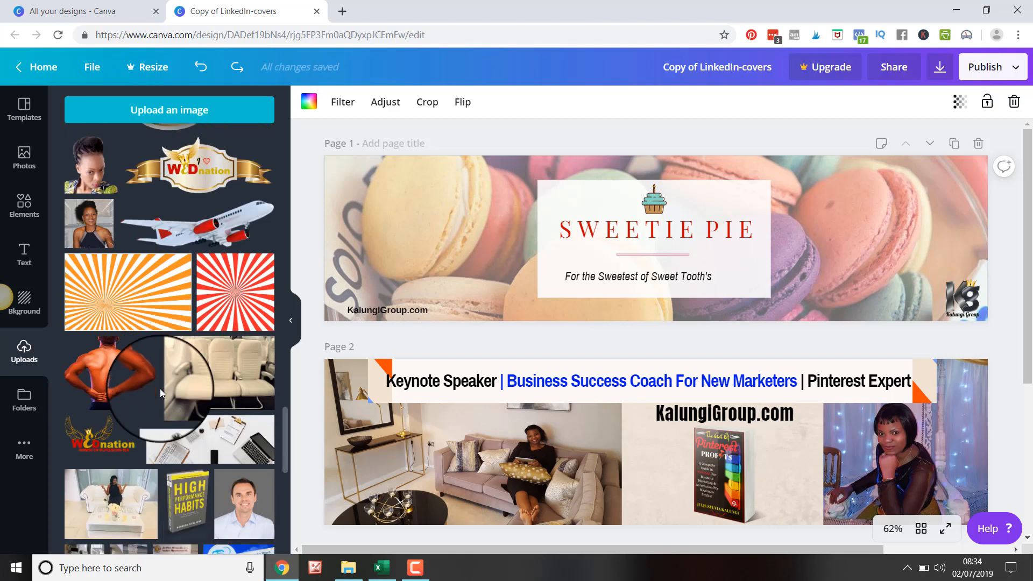
scroll(160, 364, up, 5)
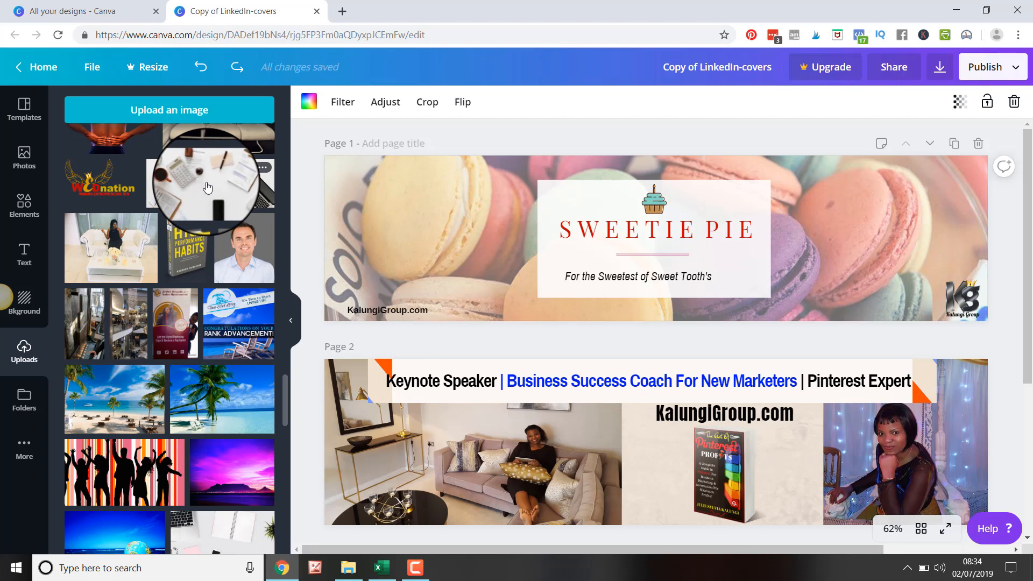
scroll(199, 269, down, 5)
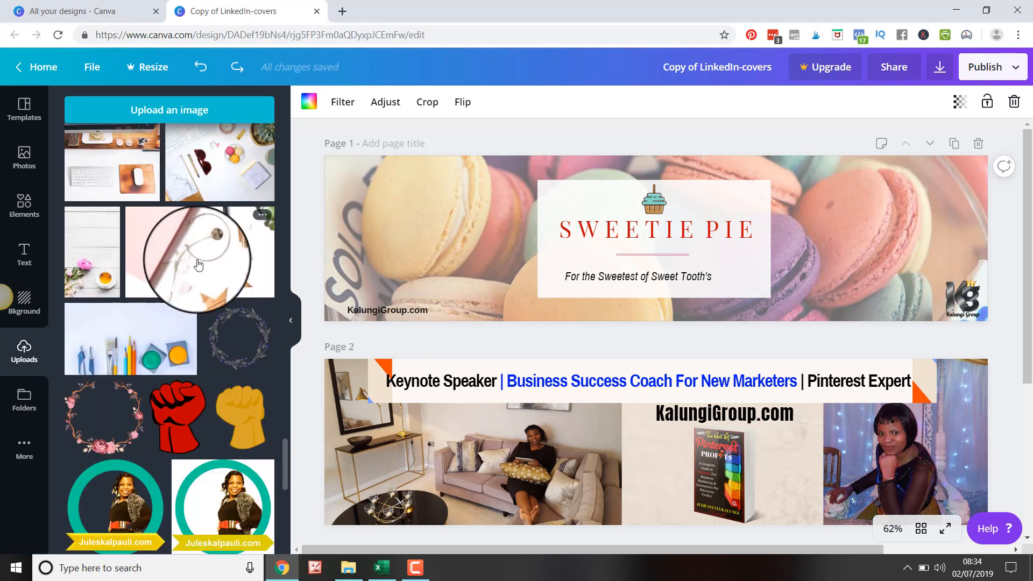
drag(198, 262, 430, 231)
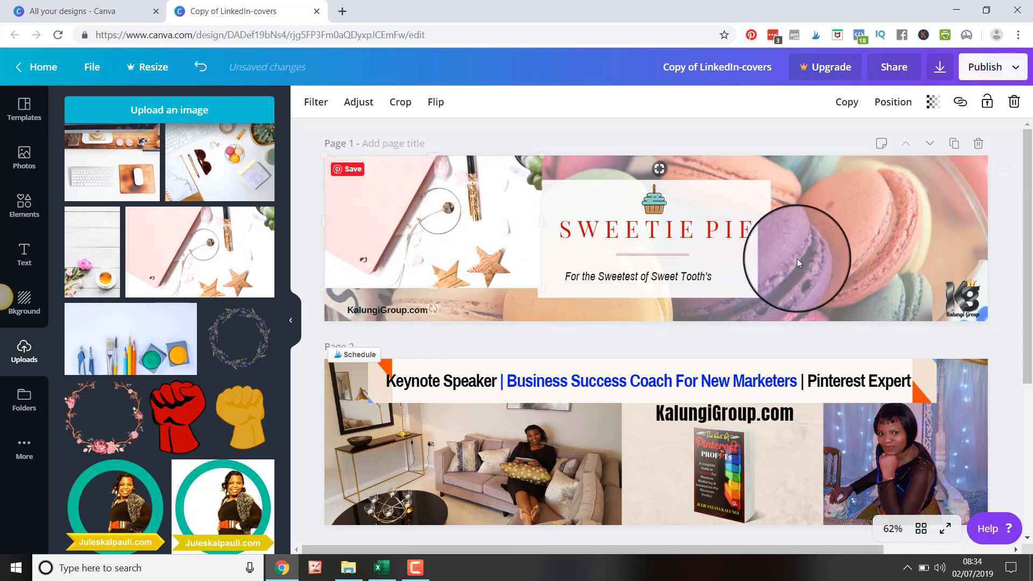
click(935, 215)
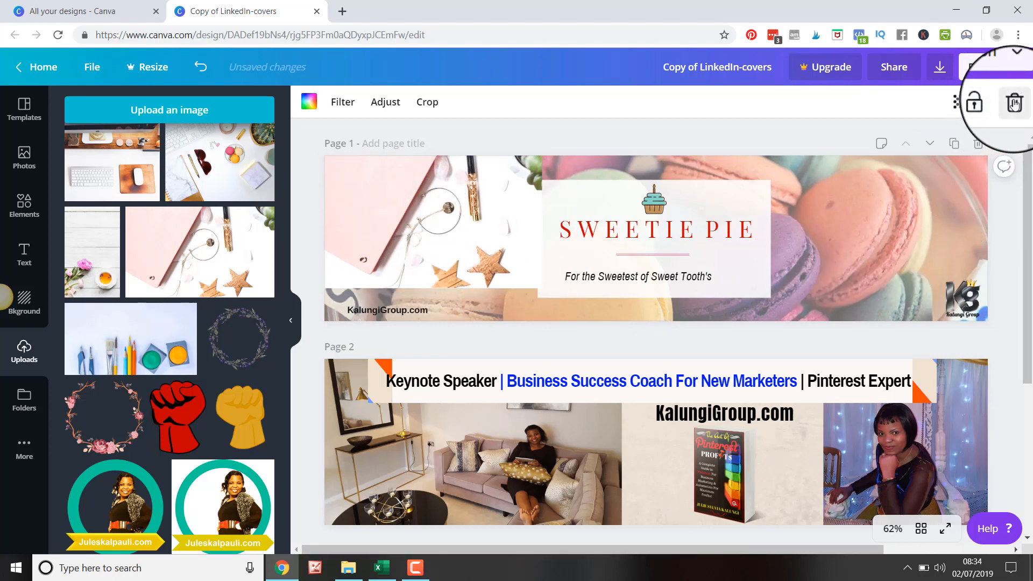
click(1014, 103)
Stretch the pink notebook photo across the full width of page 1
double_click(522, 273)
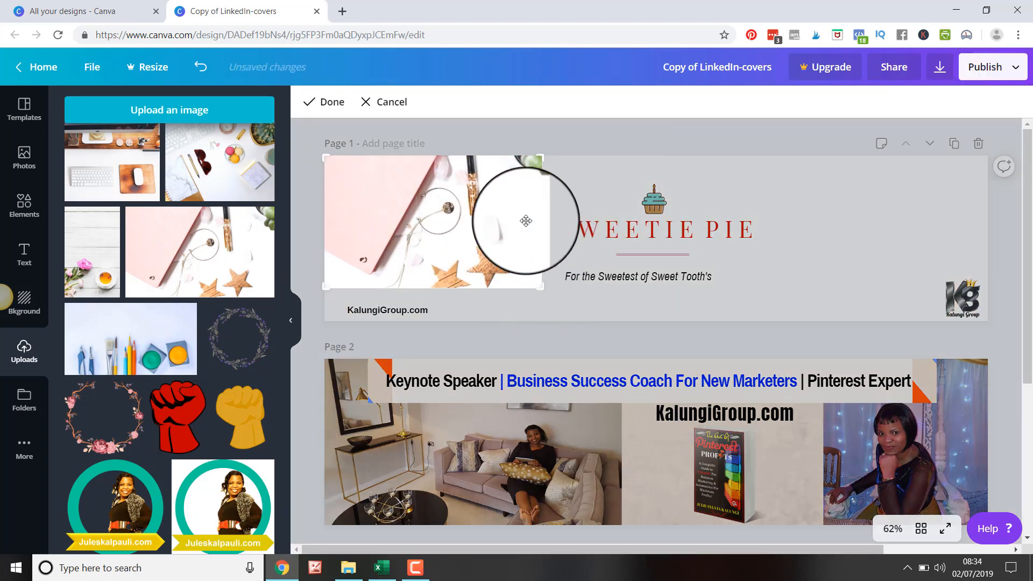
click(383, 103)
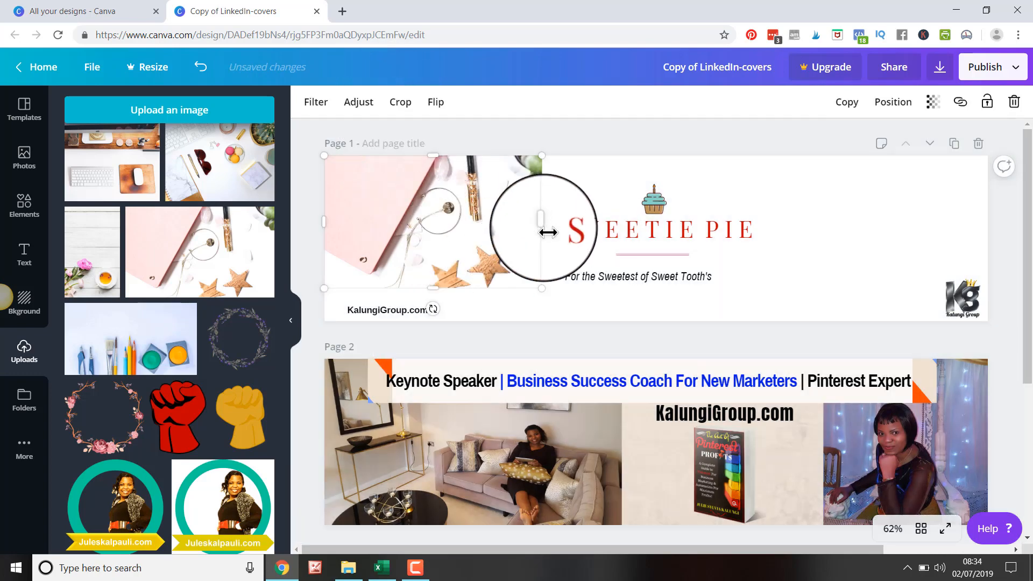
drag(548, 232, 989, 265)
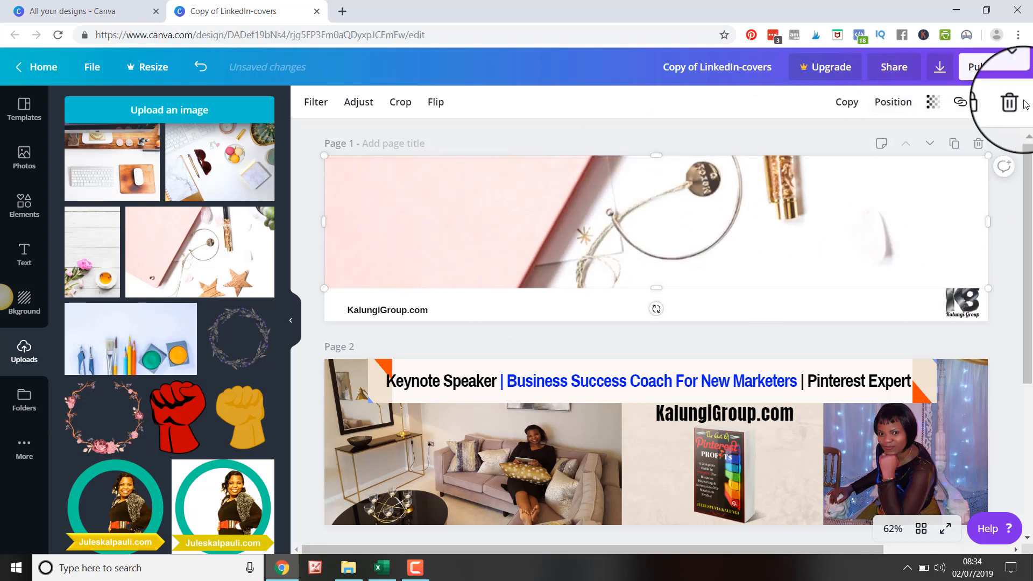
Send the pink notebook photo backward twice so it sits behind the SWEETIE PIE text box
click(888, 108)
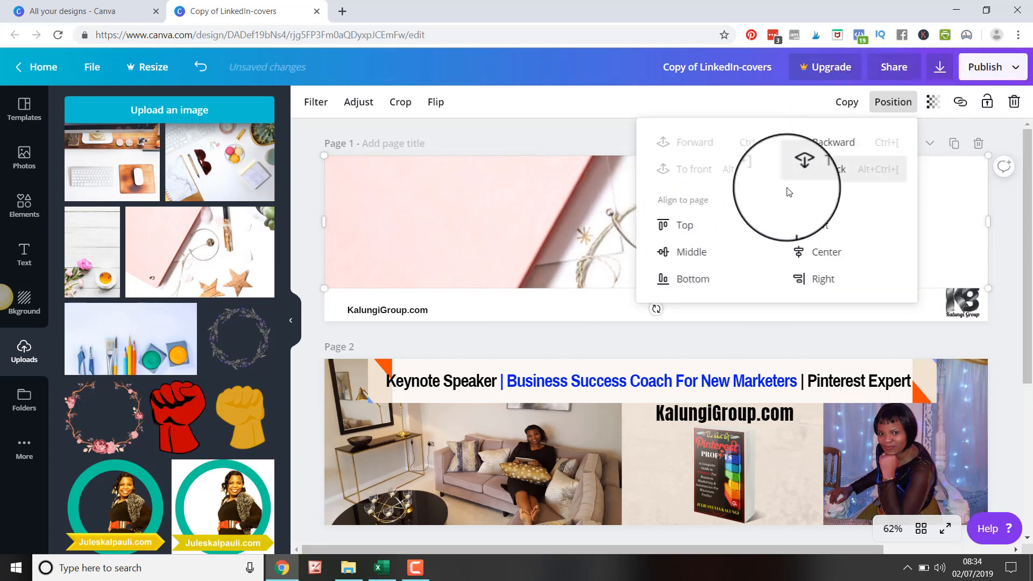
click(825, 146)
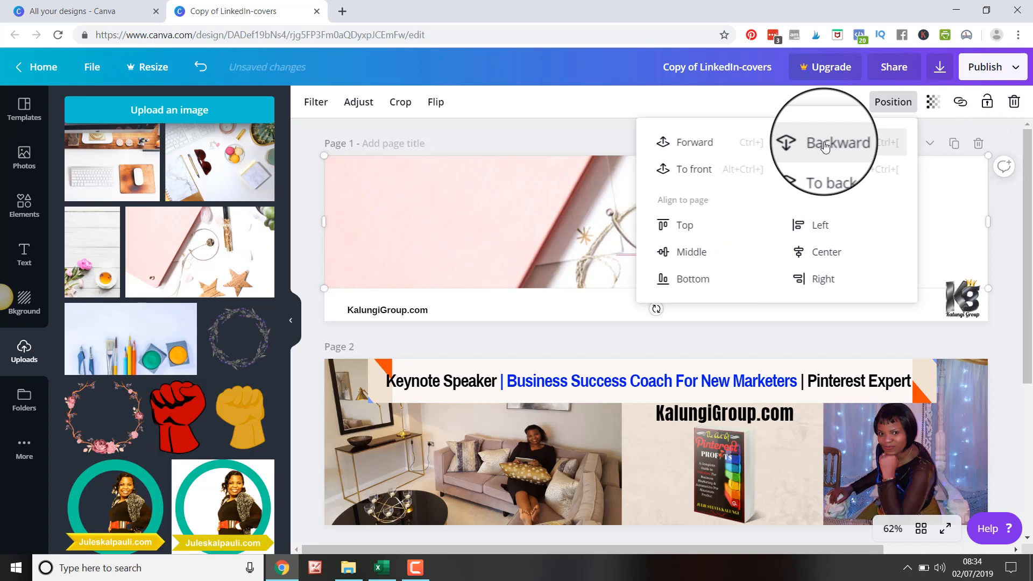
click(824, 146)
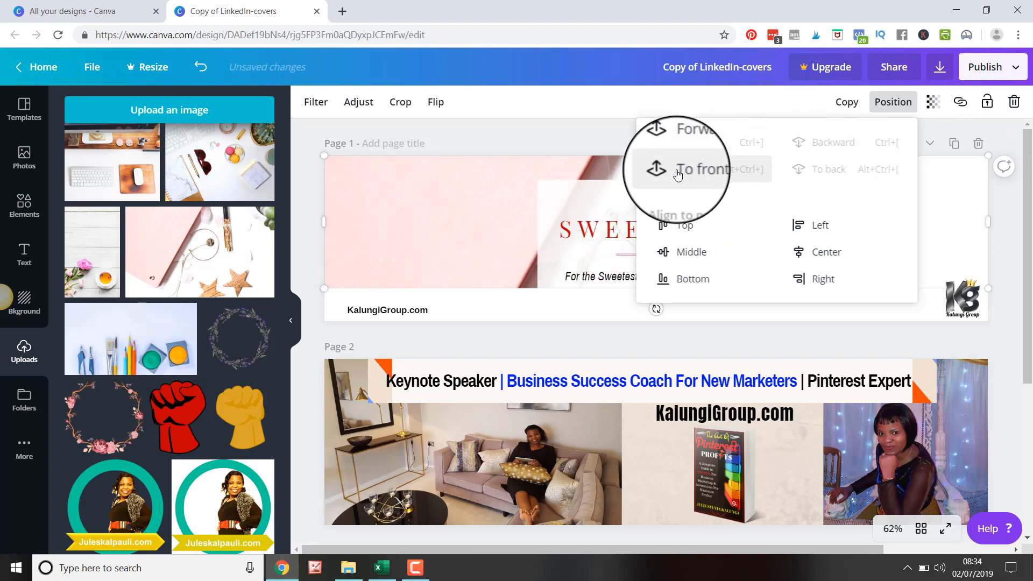
click(558, 134)
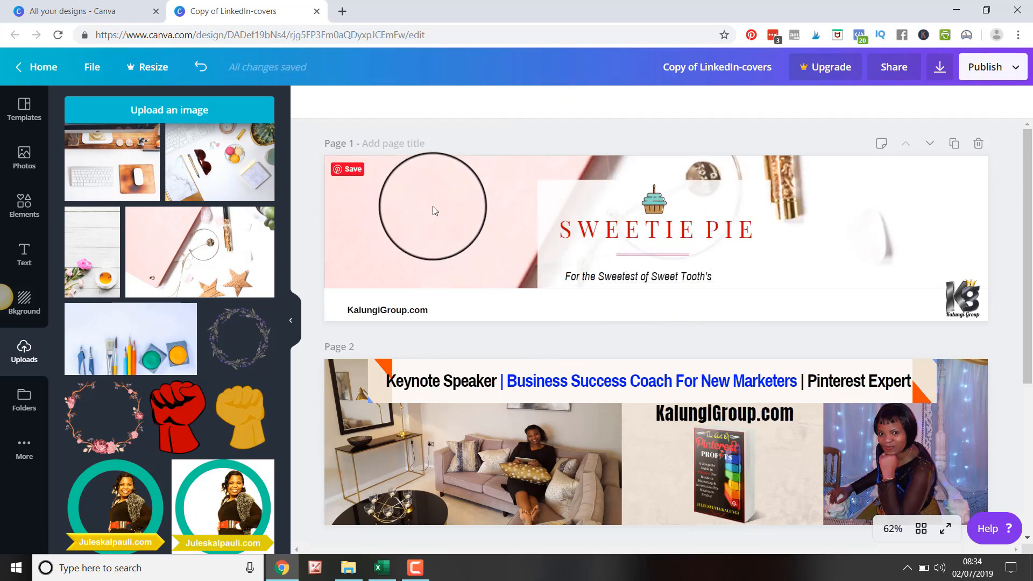
Extend the crop of the pink notebook photo on page 1 up to the page's upper edge and down to its lower edge
click(435, 210)
double_click(431, 233)
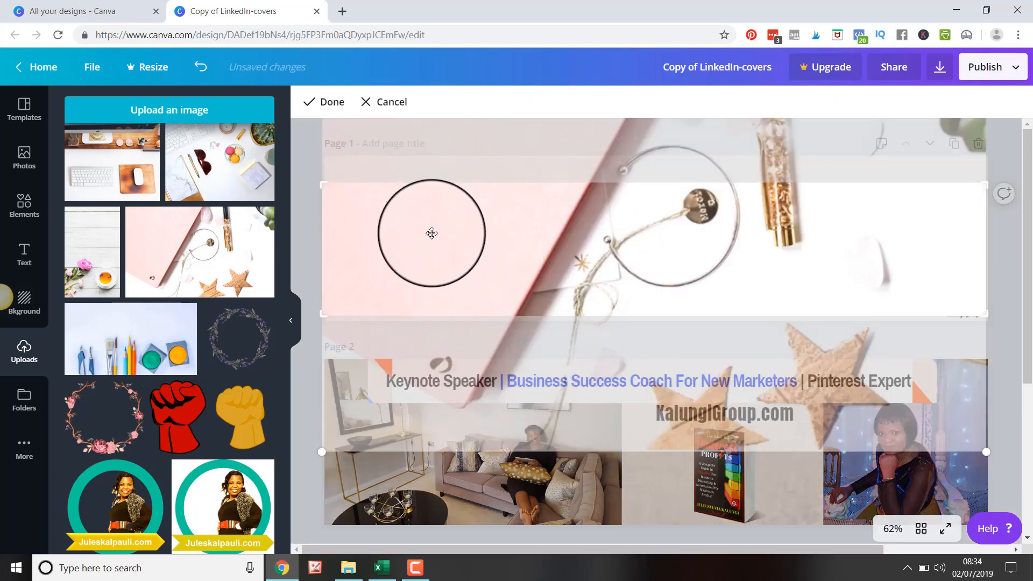
double_click(431, 232)
double_click(378, 201)
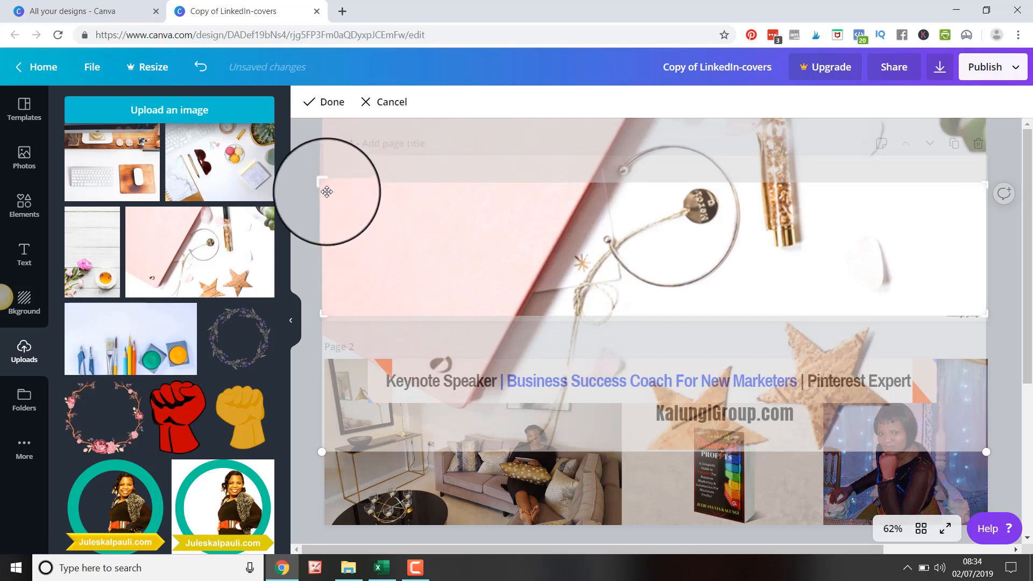
drag(323, 189, 323, 157)
right_click(323, 165)
key(Escape)
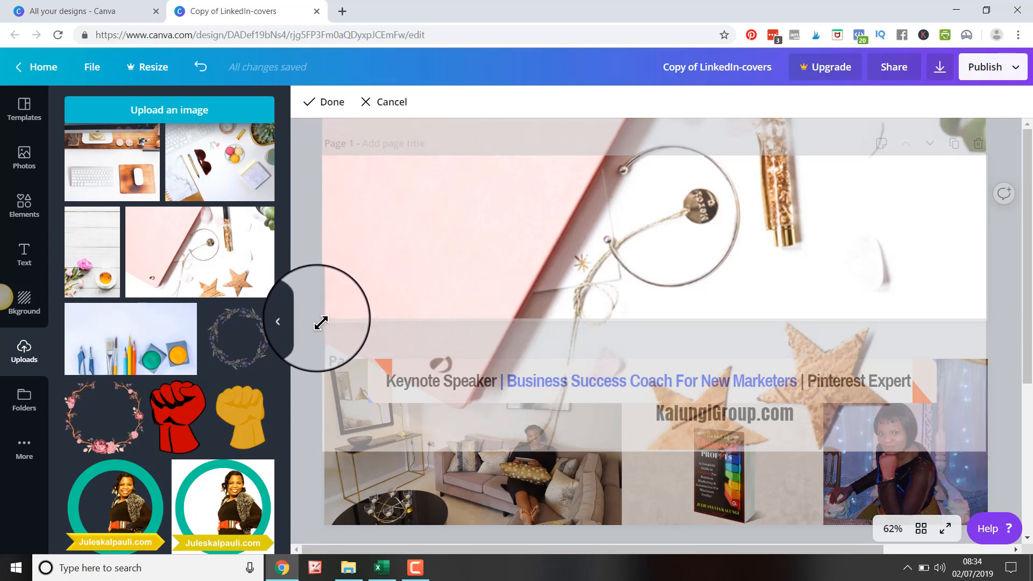
click(324, 101)
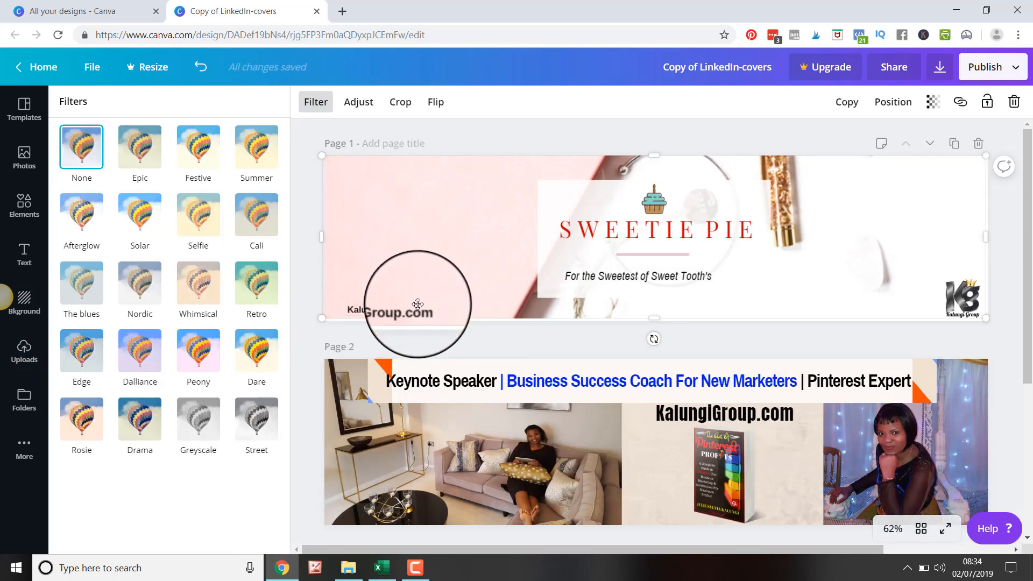
double_click(394, 227)
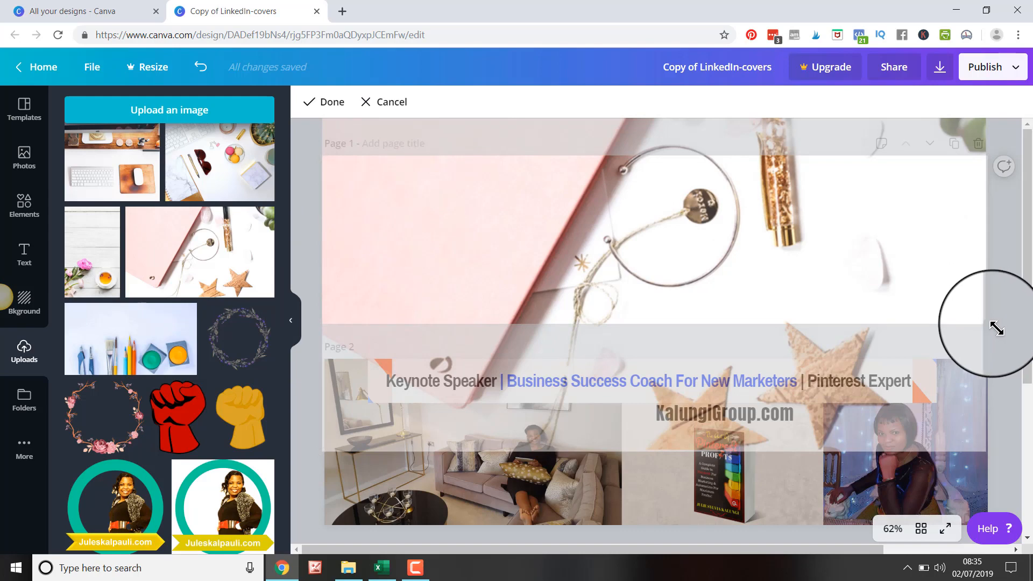
click(327, 104)
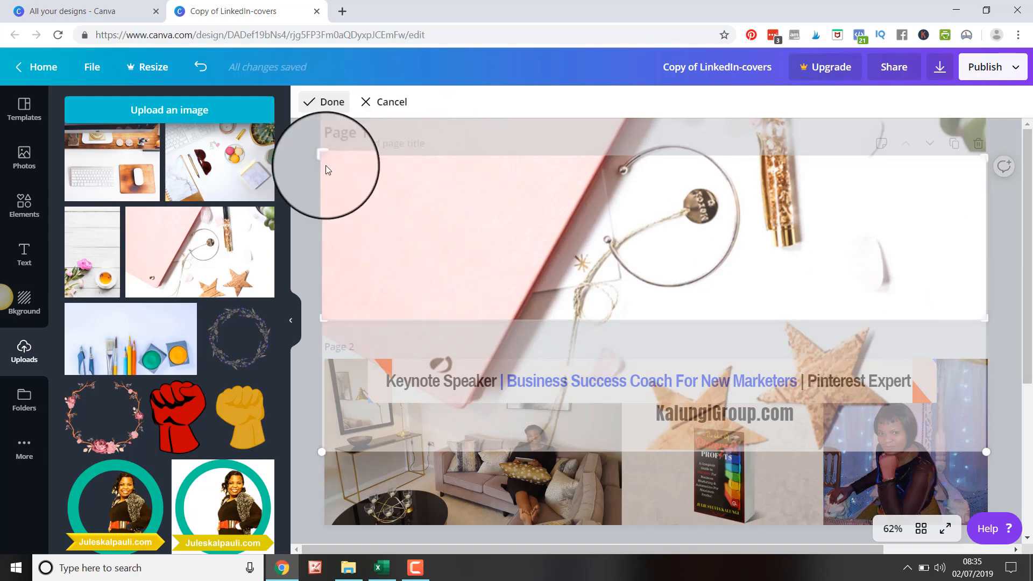
Recolor the semi-transparent box behind SWEETIE PIE, trying coral and settling on light beige
click(569, 204)
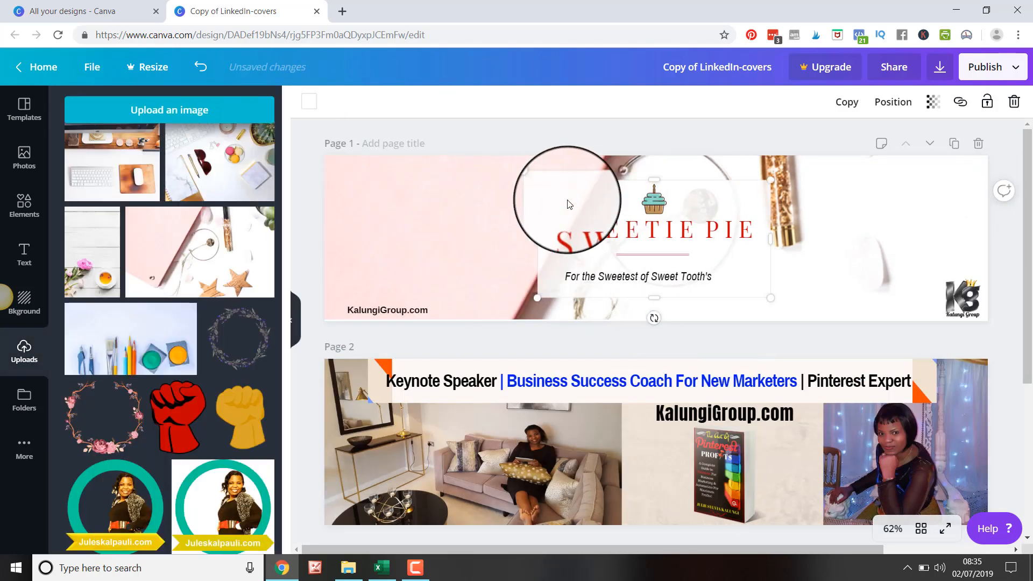
click(306, 104)
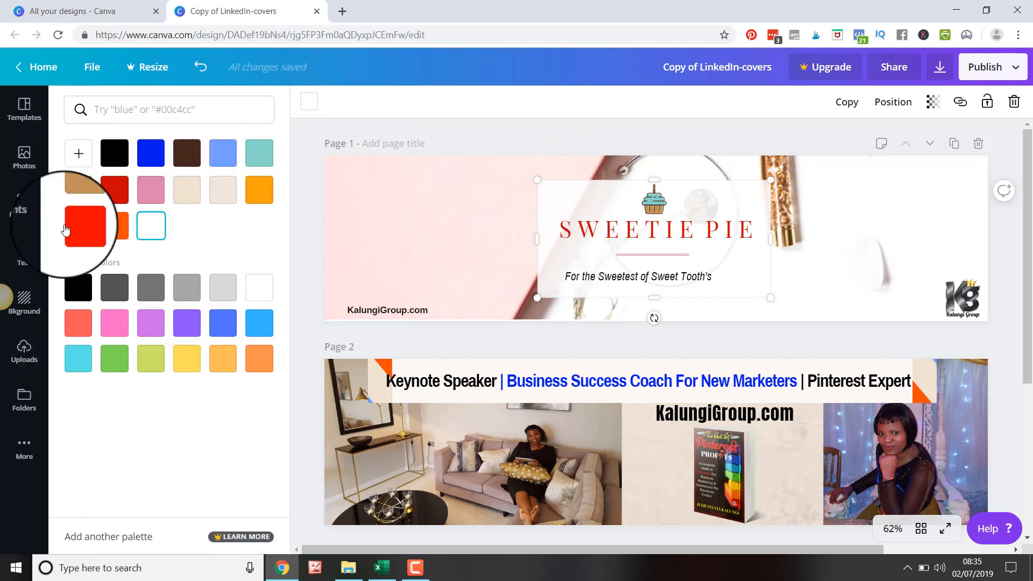
click(258, 323)
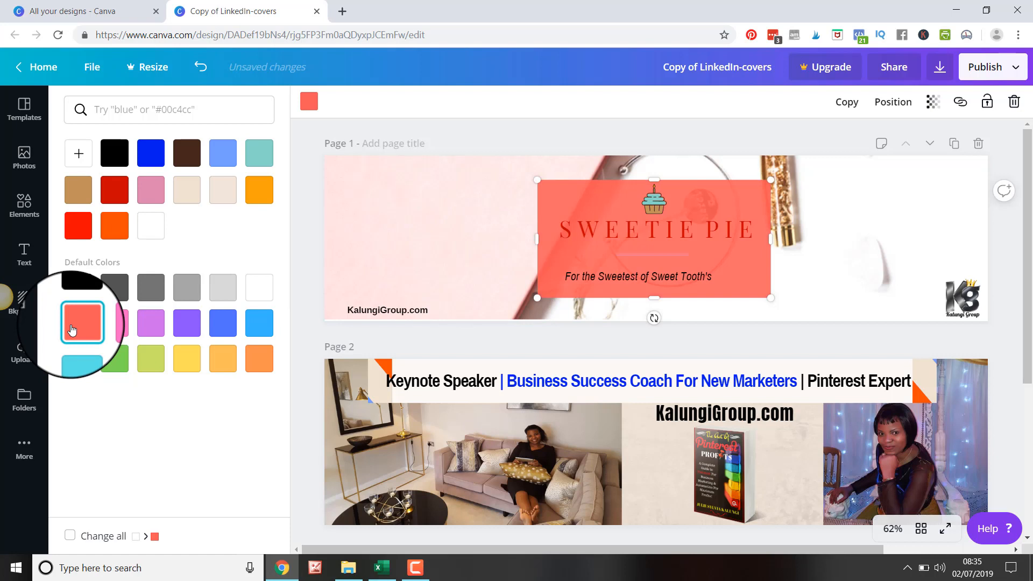
click(190, 196)
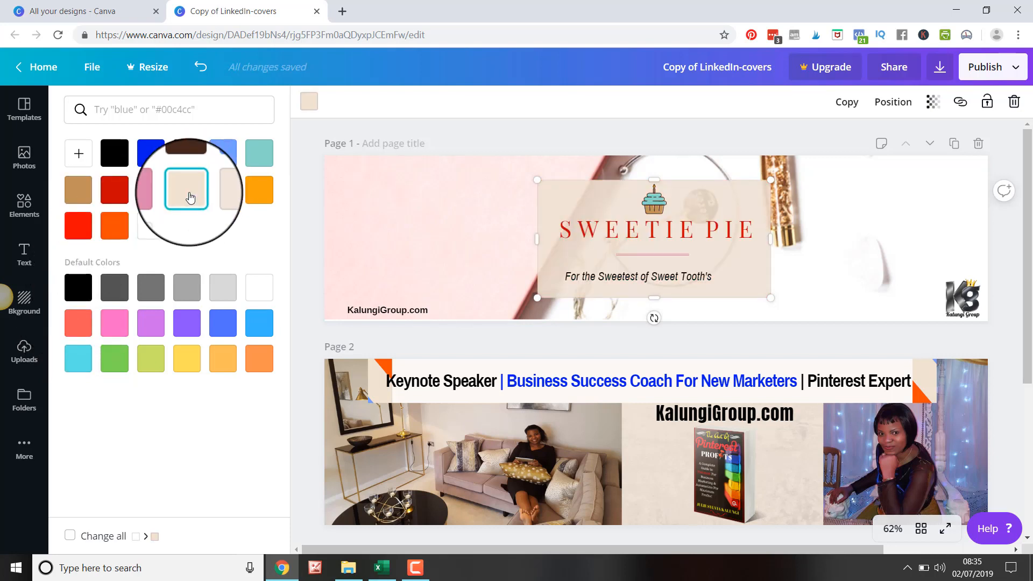
Center the tagline under SWEETIE PIE and move the KalungiGroup.com text closer to the lower-left corner of page 1
click(569, 278)
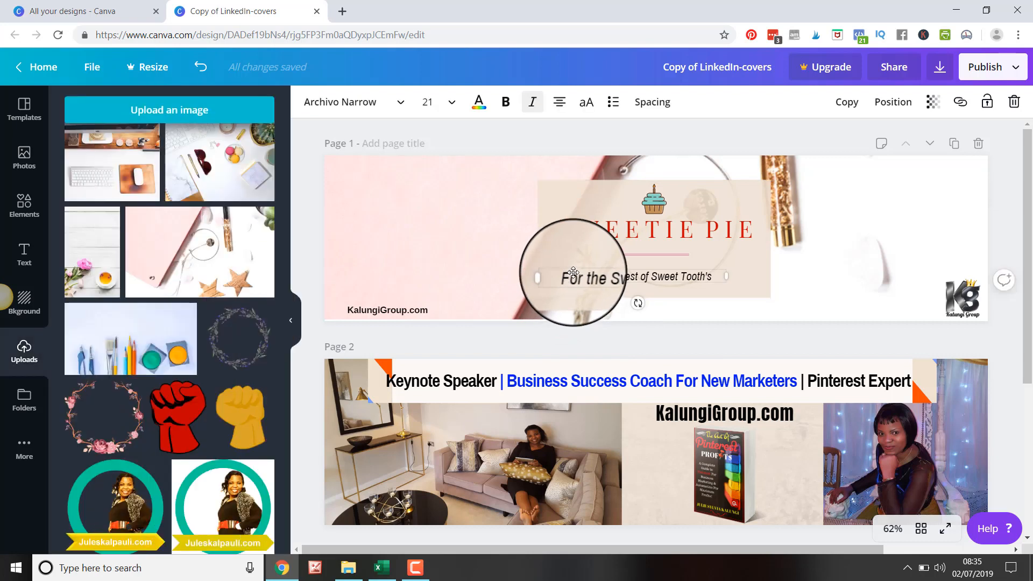
drag(569, 277, 602, 265)
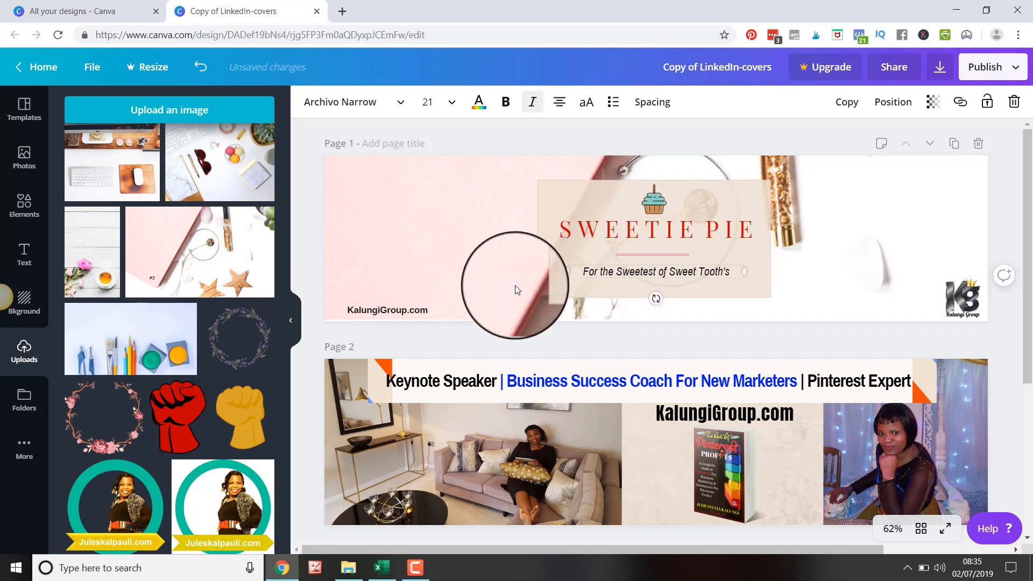
click(405, 310)
double_click(389, 309)
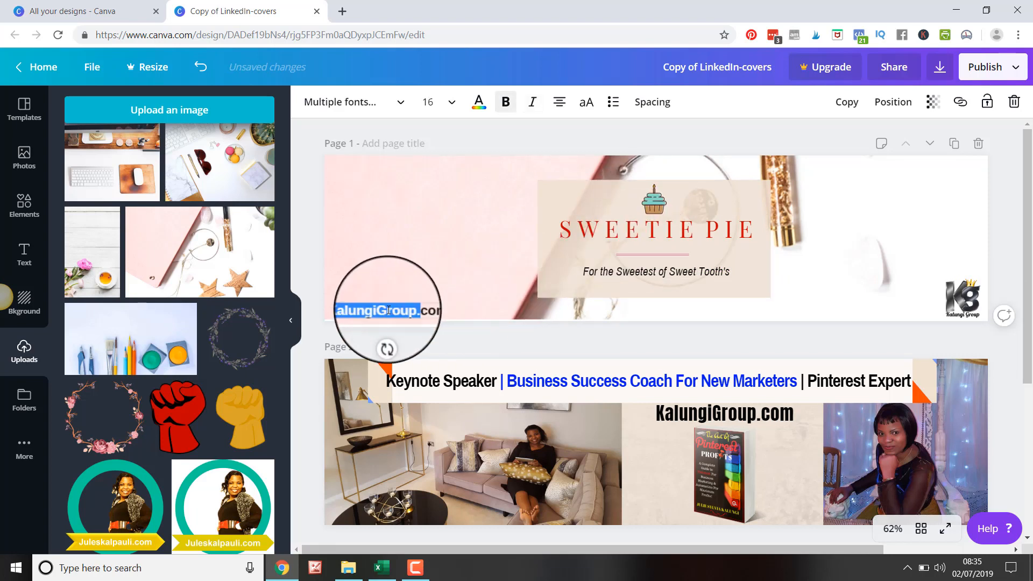
click(422, 309)
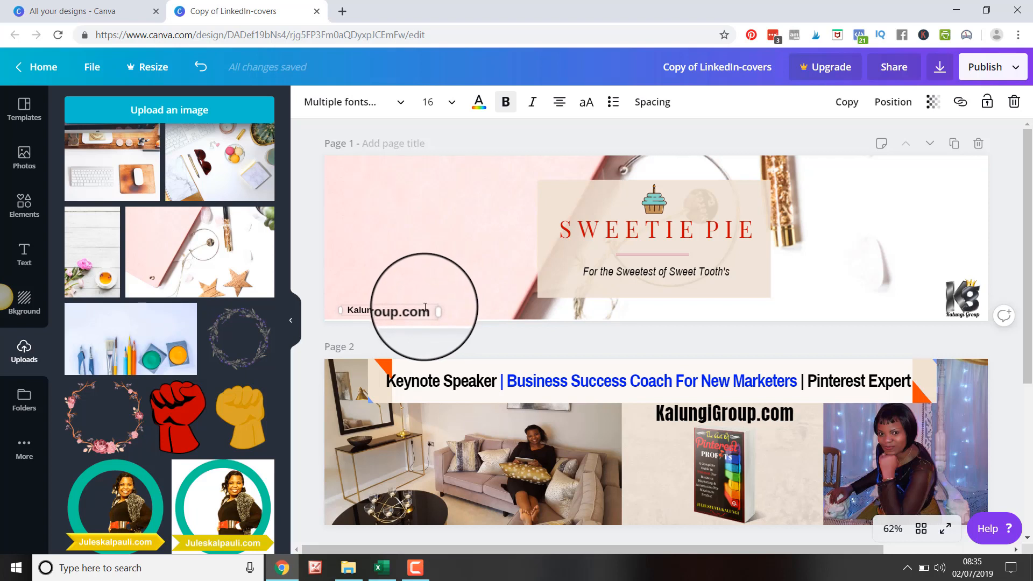
drag(425, 304, 407, 302)
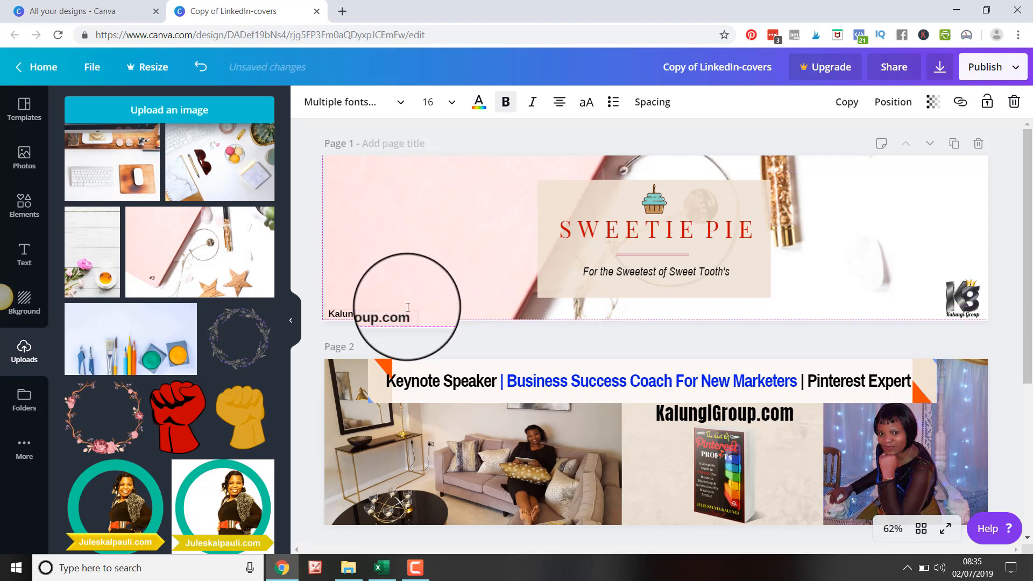
Stretch the pink notebook photo to the right and lower edges of page 1 to close the remaining white gaps
click(807, 207)
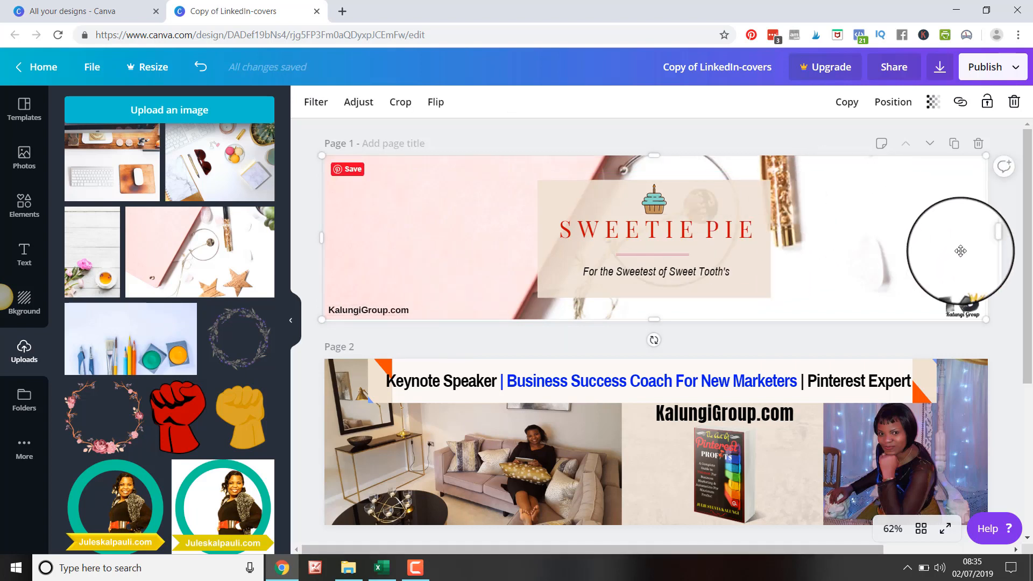
drag(993, 240, 929, 235)
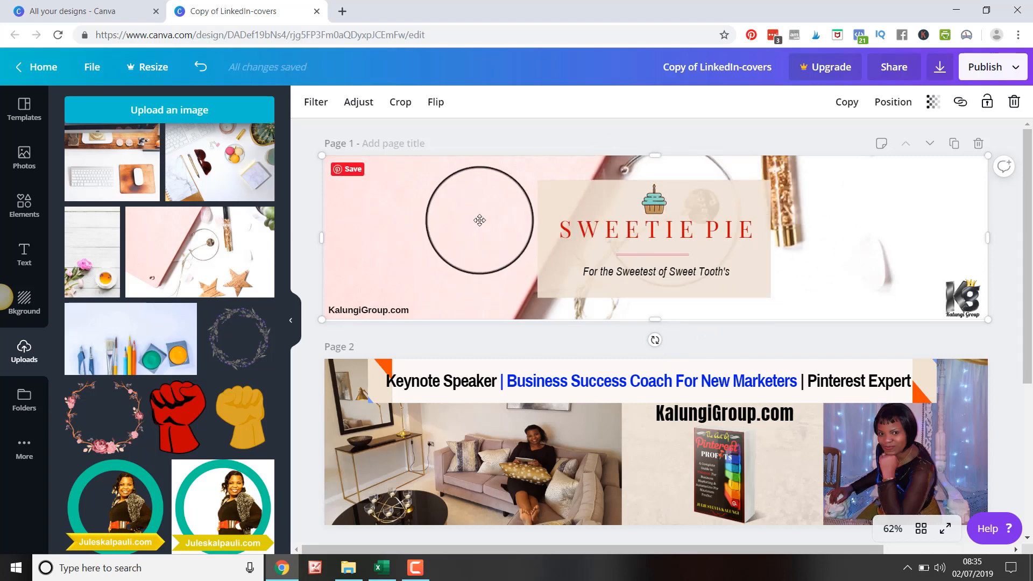
click(531, 137)
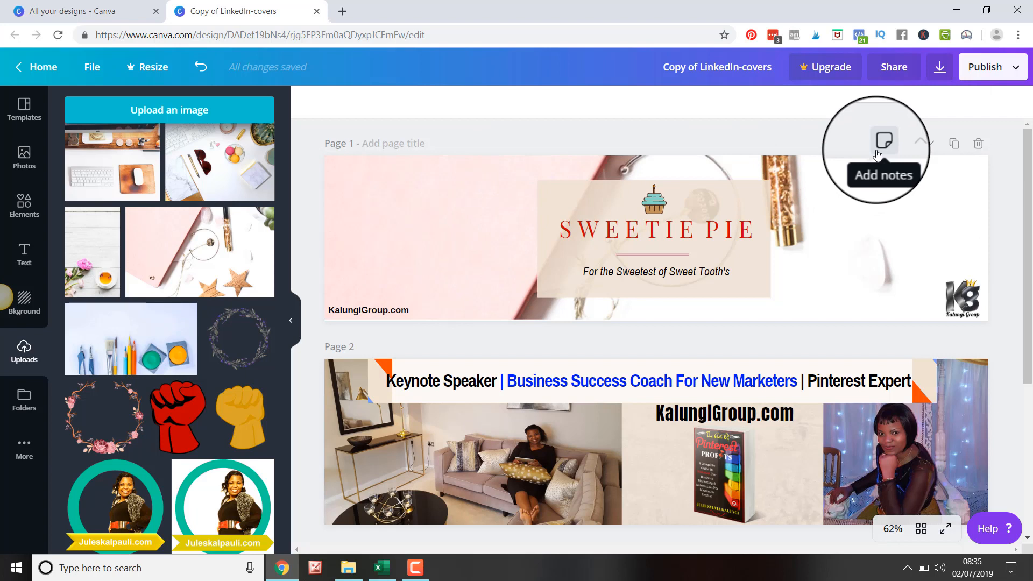
click(557, 320)
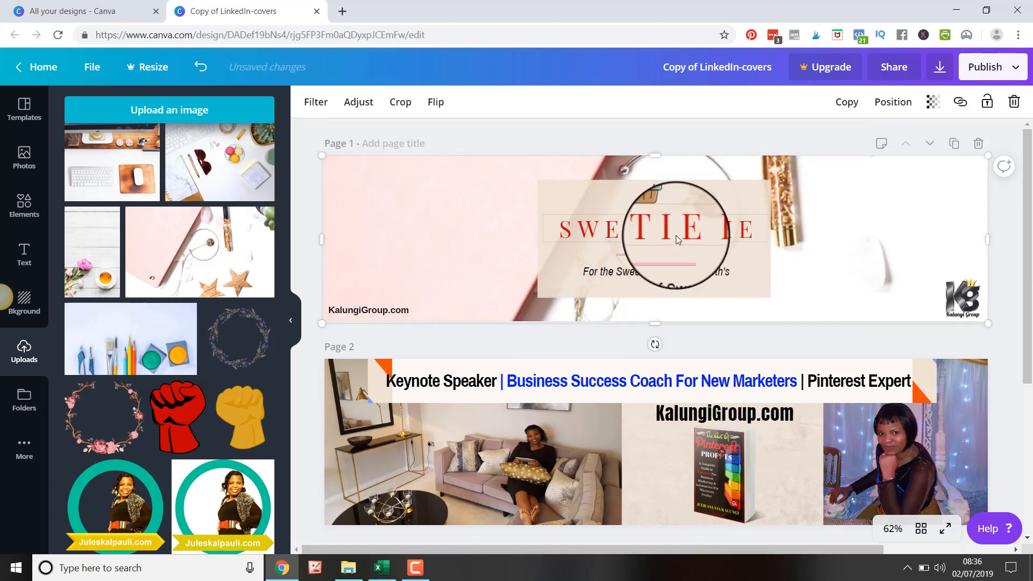
Download only page 1 of the design as a PNG
click(940, 68)
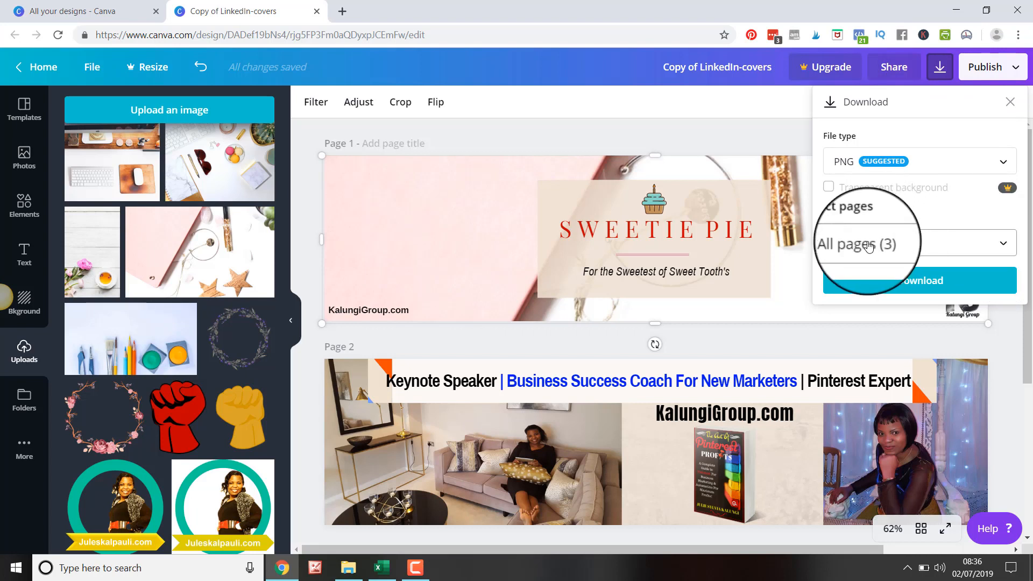
click(999, 246)
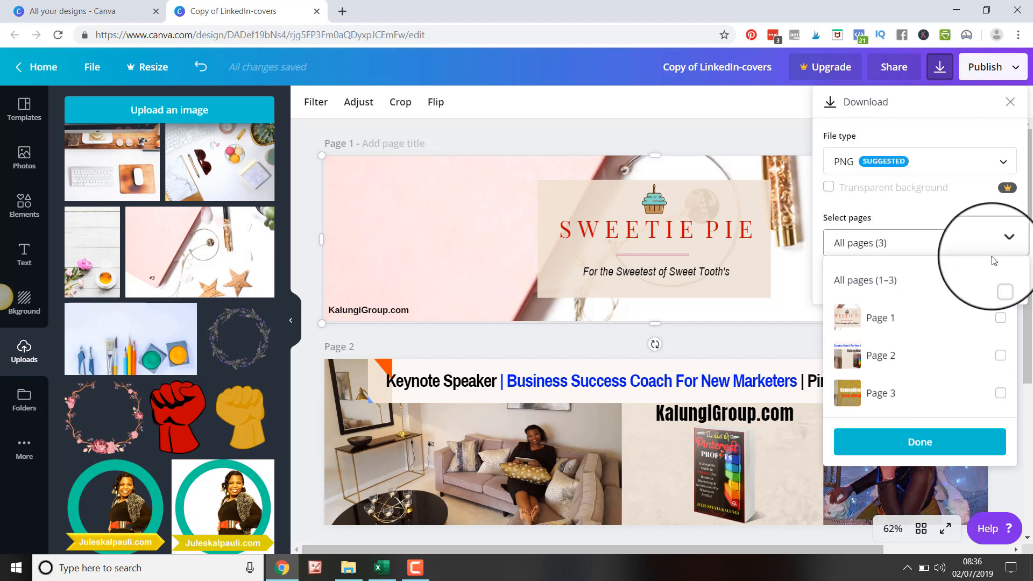
click(1000, 319)
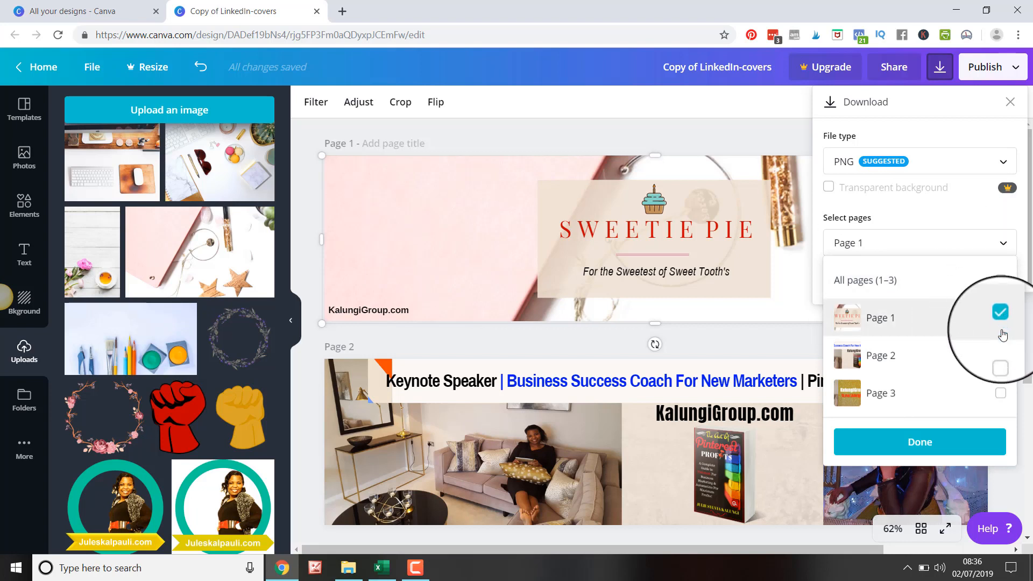
click(918, 443)
click(930, 285)
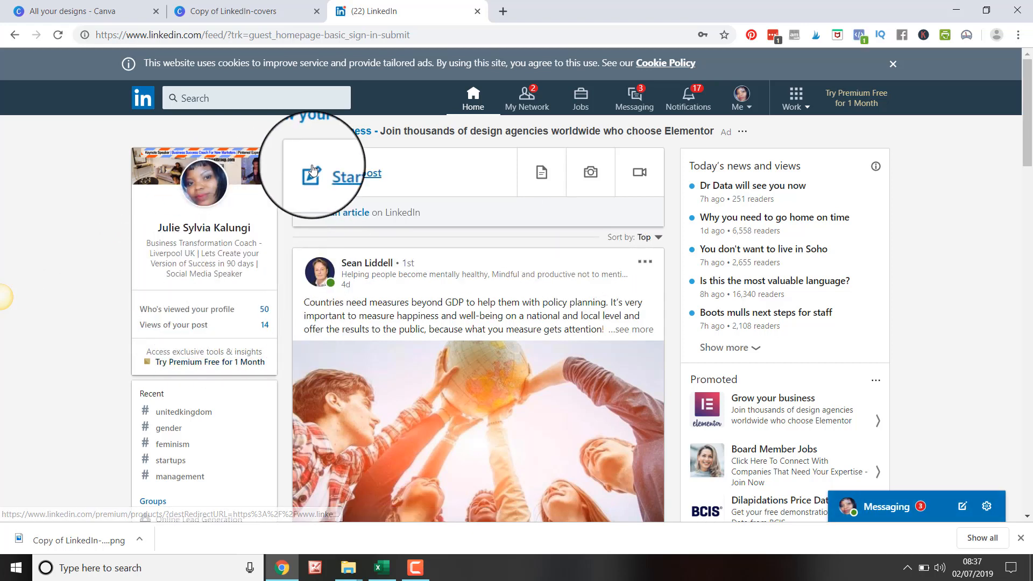
Open the background image on the LinkedIn profile and compare it with the cover pages in the Canva design
click(248, 168)
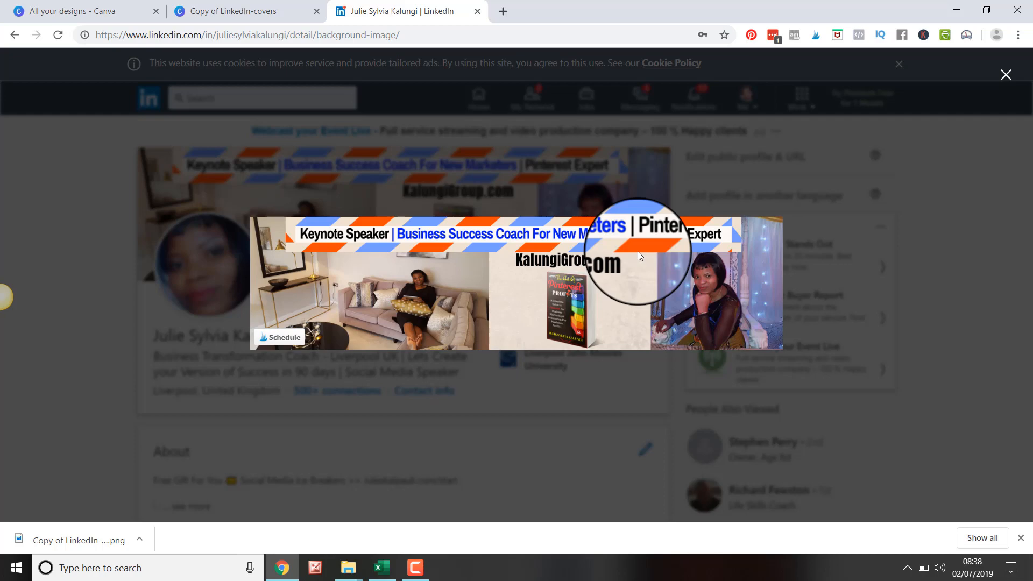
click(231, 14)
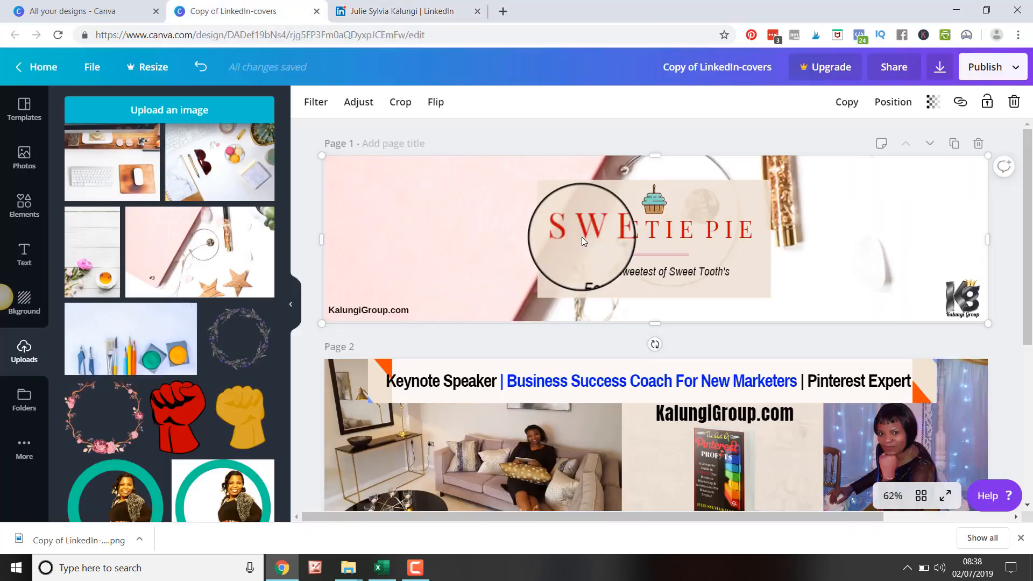
scroll(694, 258, down, 5)
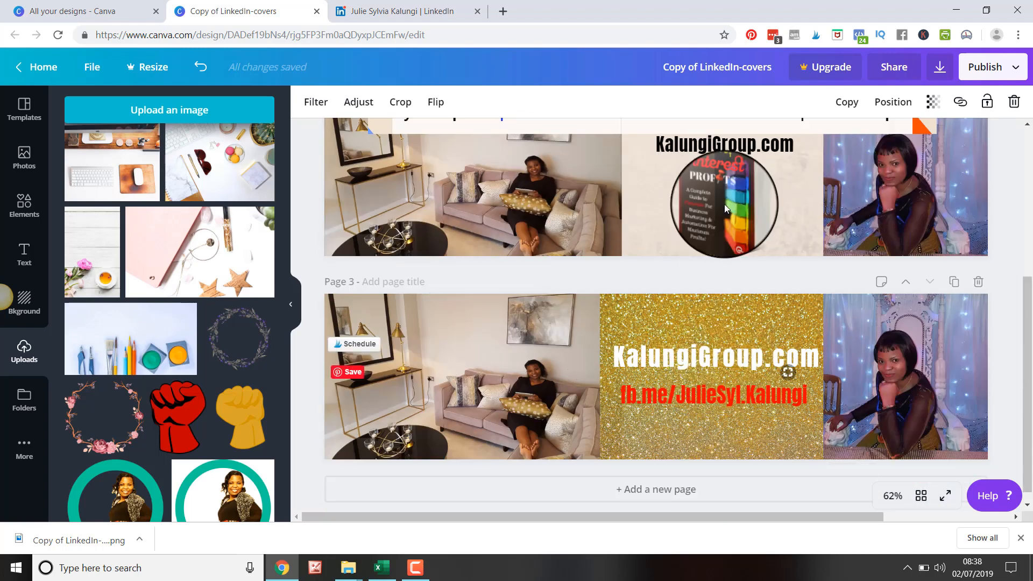
click(387, 11)
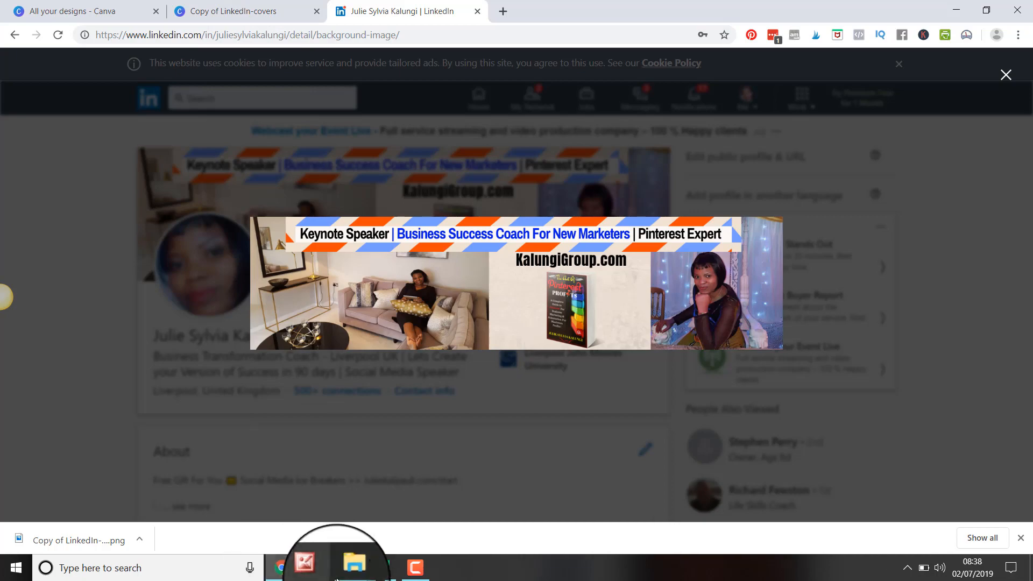
Show the downloaded Copy of LinkedIn-covers.png in the Downloads folder and return to the LinkedIn background image in Chrome
mouse_move(346, 567)
click(380, 532)
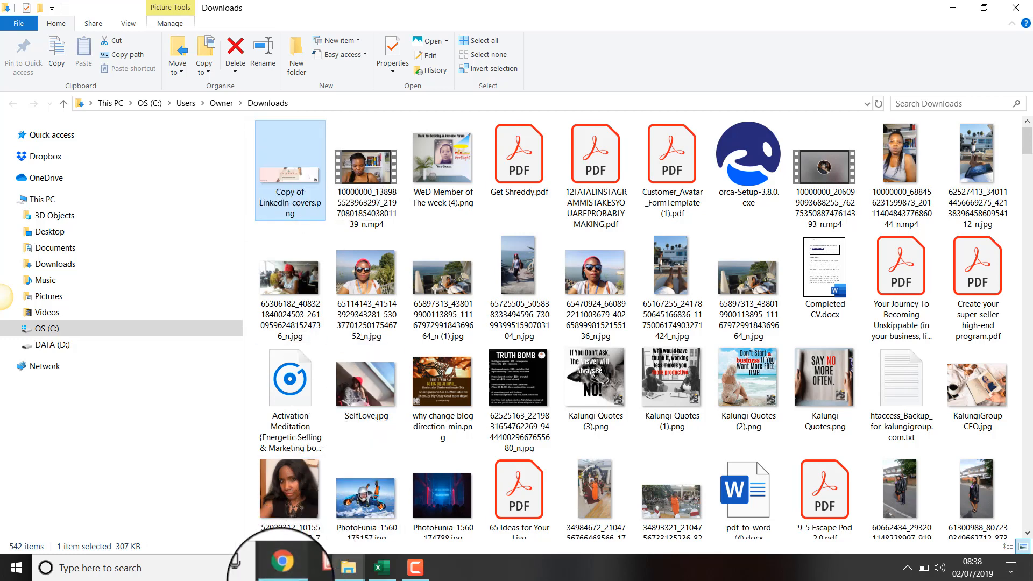
click(280, 567)
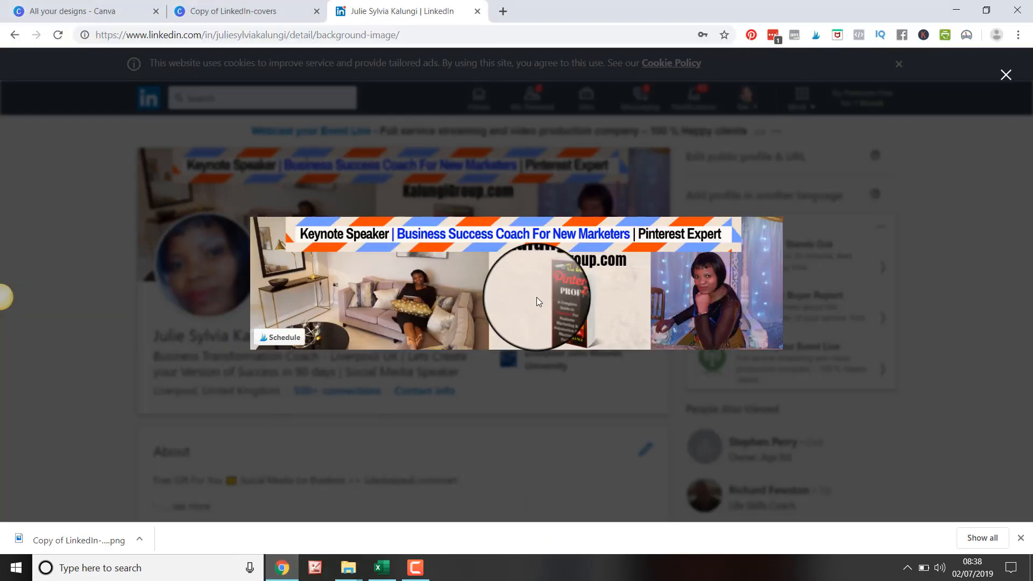